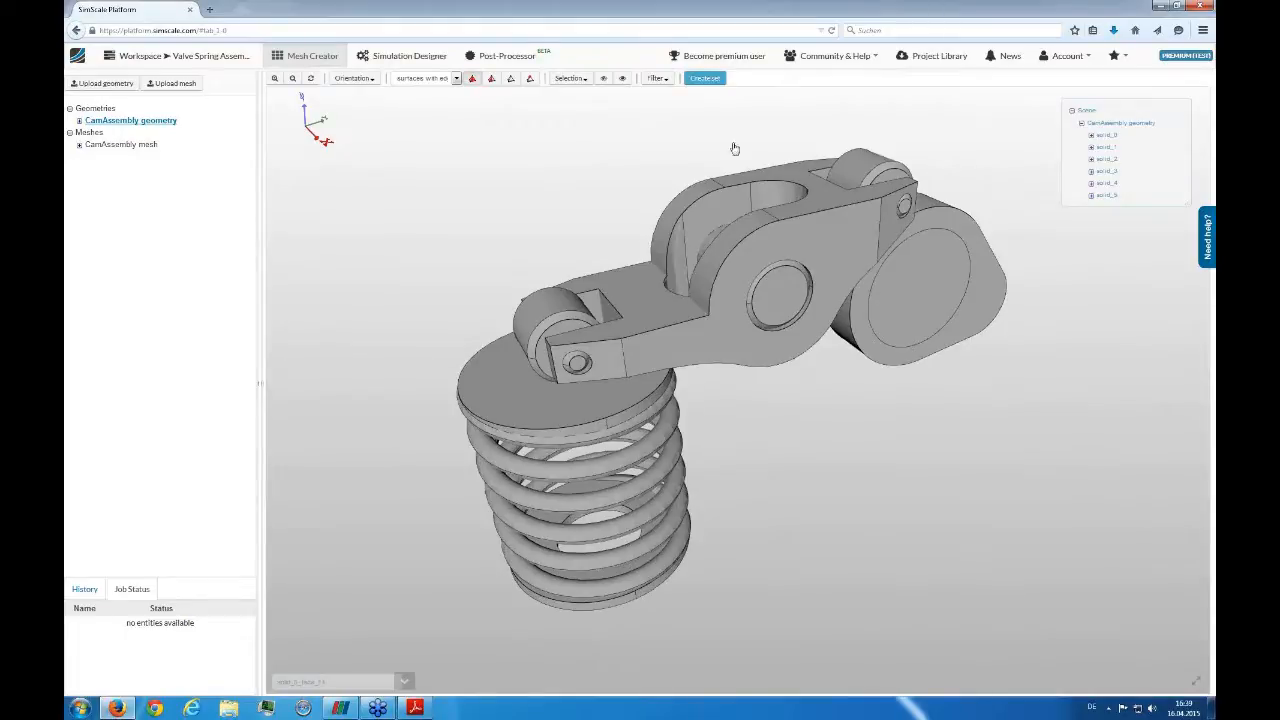
Highlight the valve spring solid in the CamAssembly geometry, examine it, and clear the highlight
left_click_drag(423, 274, 436, 351)
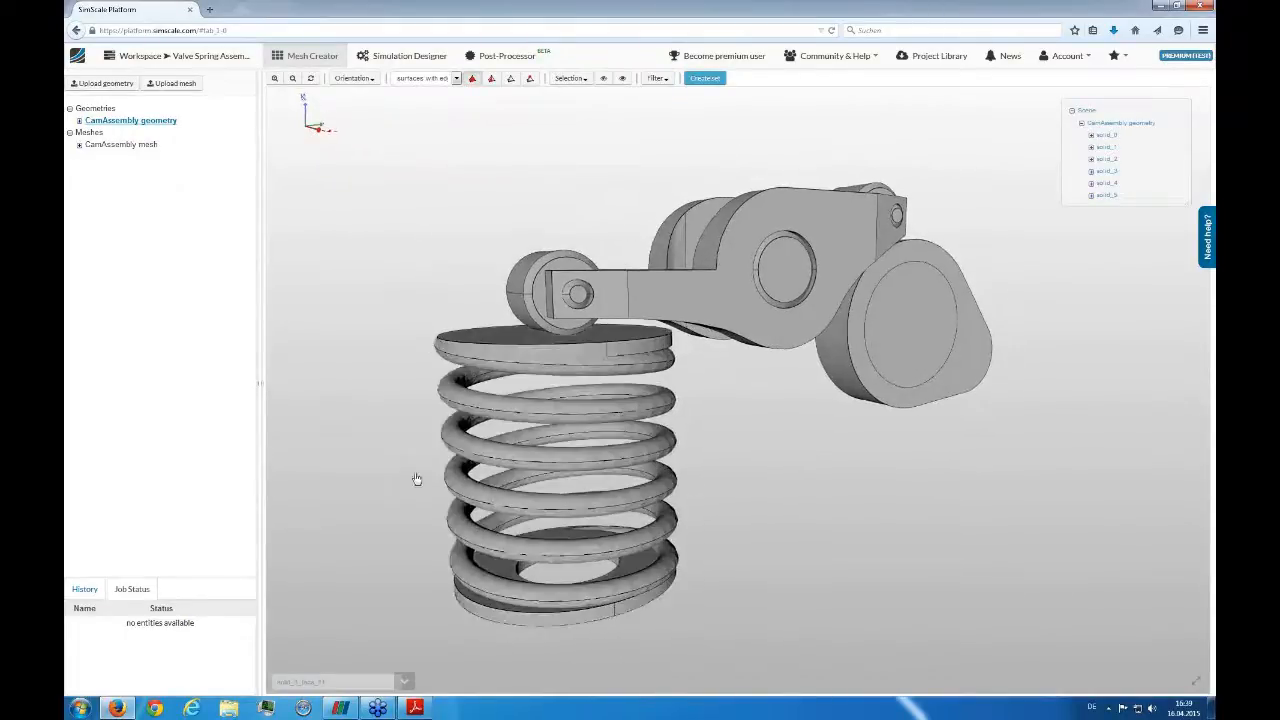
left_click(504, 362)
mouse_move(406, 429)
left_mouse_down()
mouse_move(406, 341)
mouse_move(408, 417)
left_mouse_up()
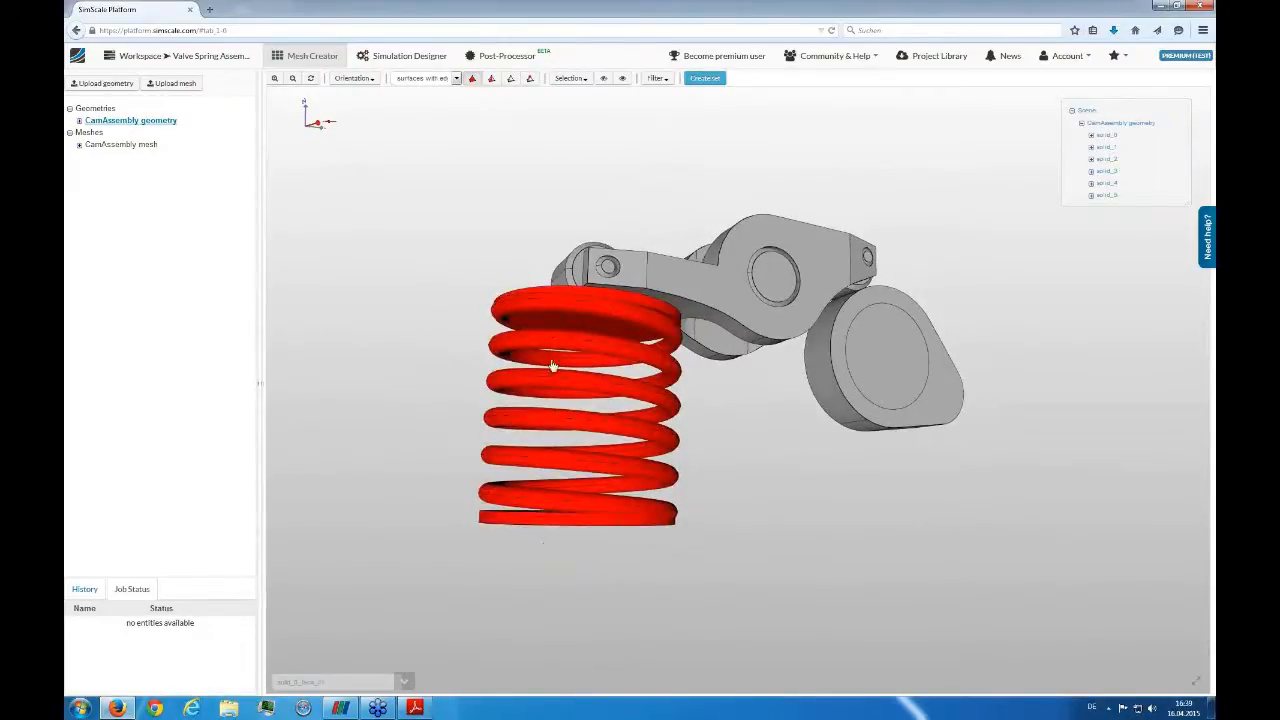
left_click_drag(323, 218, 334, 260)
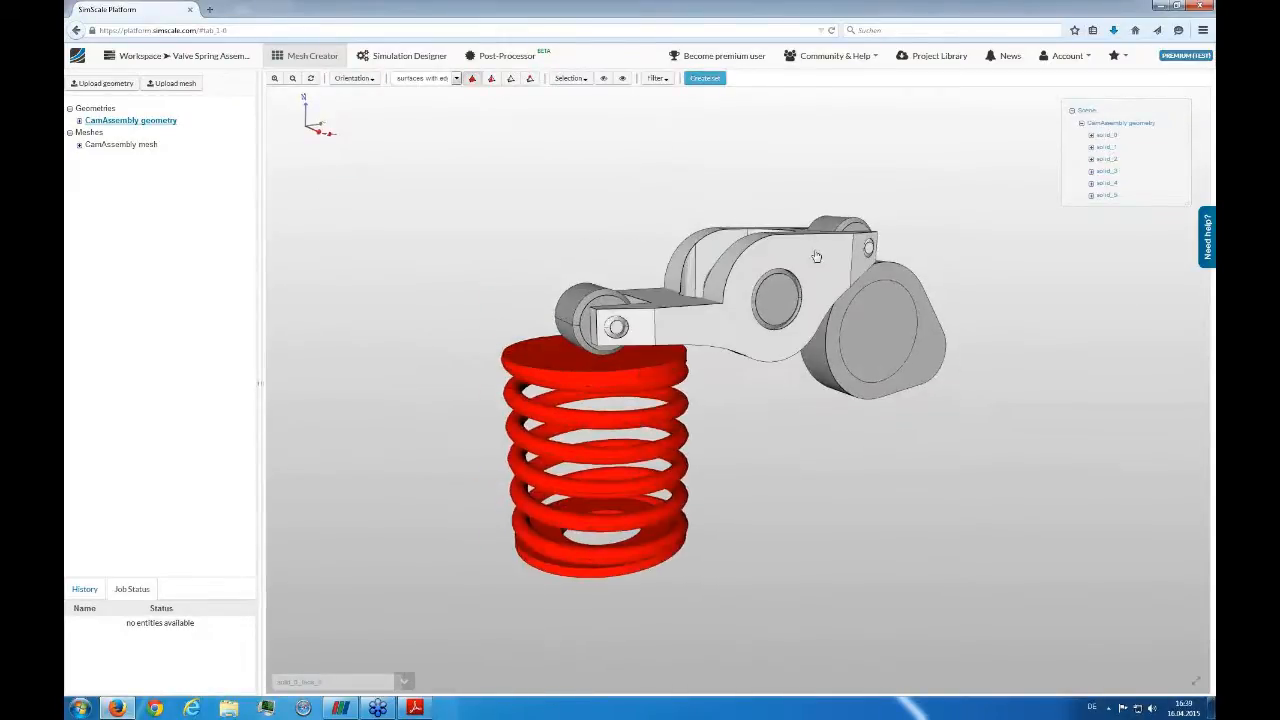
left_click(632, 368)
Highlight the rocker arm and the cam, then deselect the rocker arm to examine the cam alone
left_click(709, 329)
left_click_drag(649, 249, 651, 276)
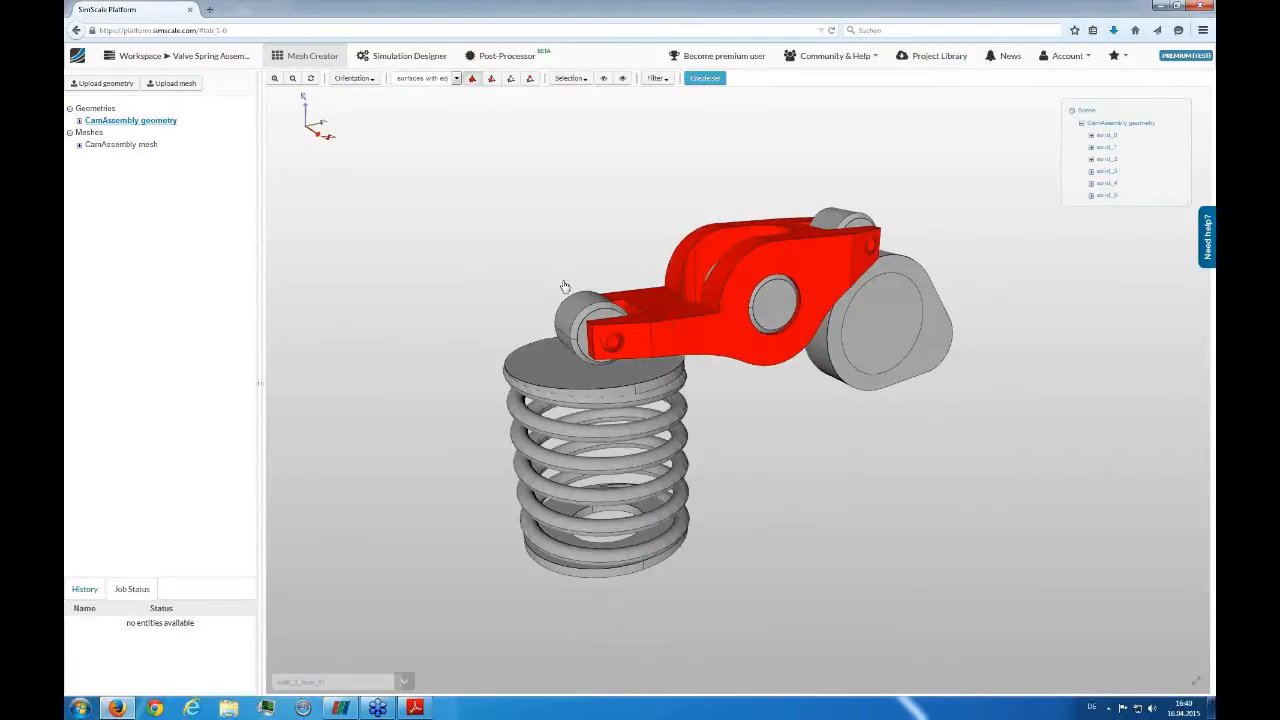
left_click_drag(446, 170, 797, 335)
left_click(737, 323)
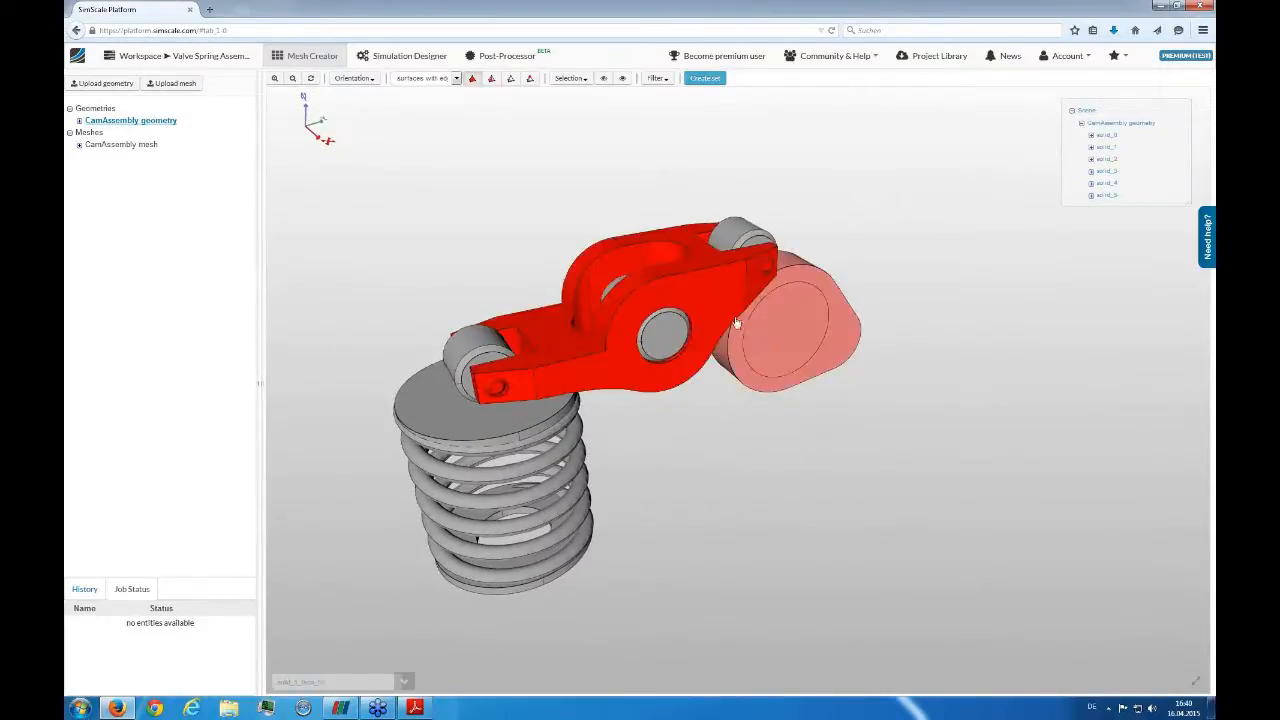
left_click(750, 360)
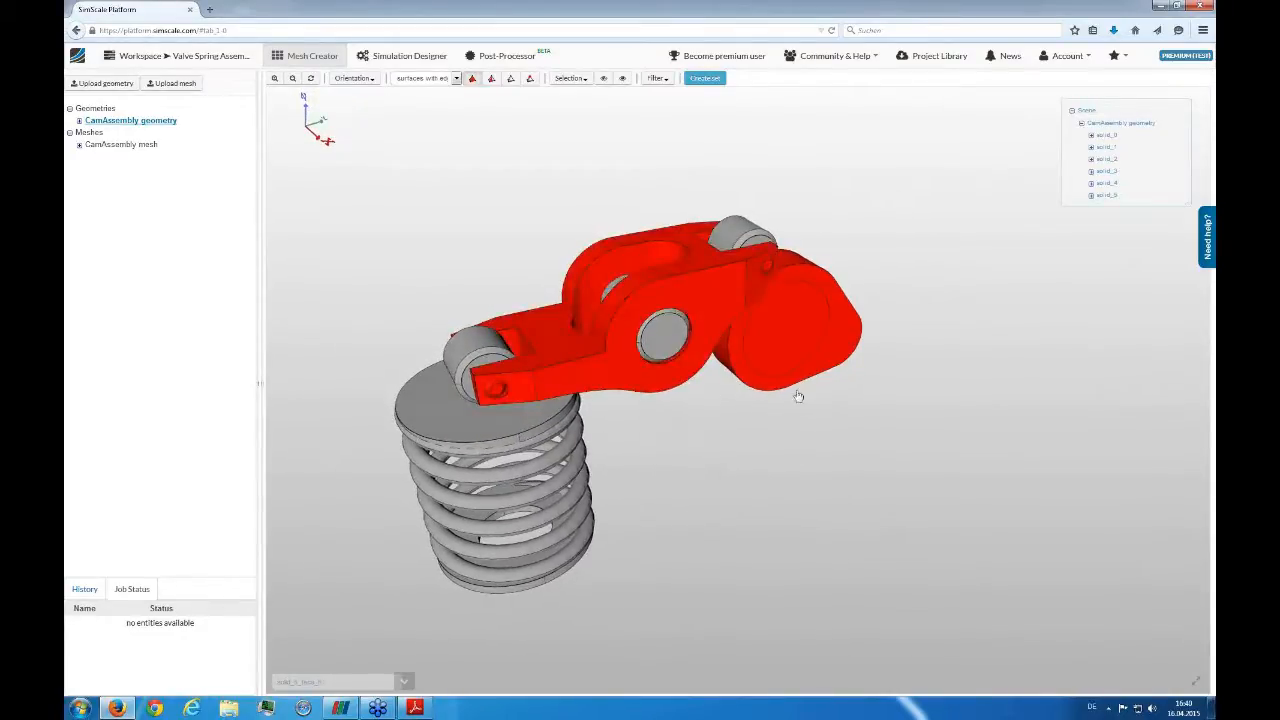
left_click_drag(798, 396, 757, 403)
left_click(710, 307)
left_click_drag(837, 560, 722, 475)
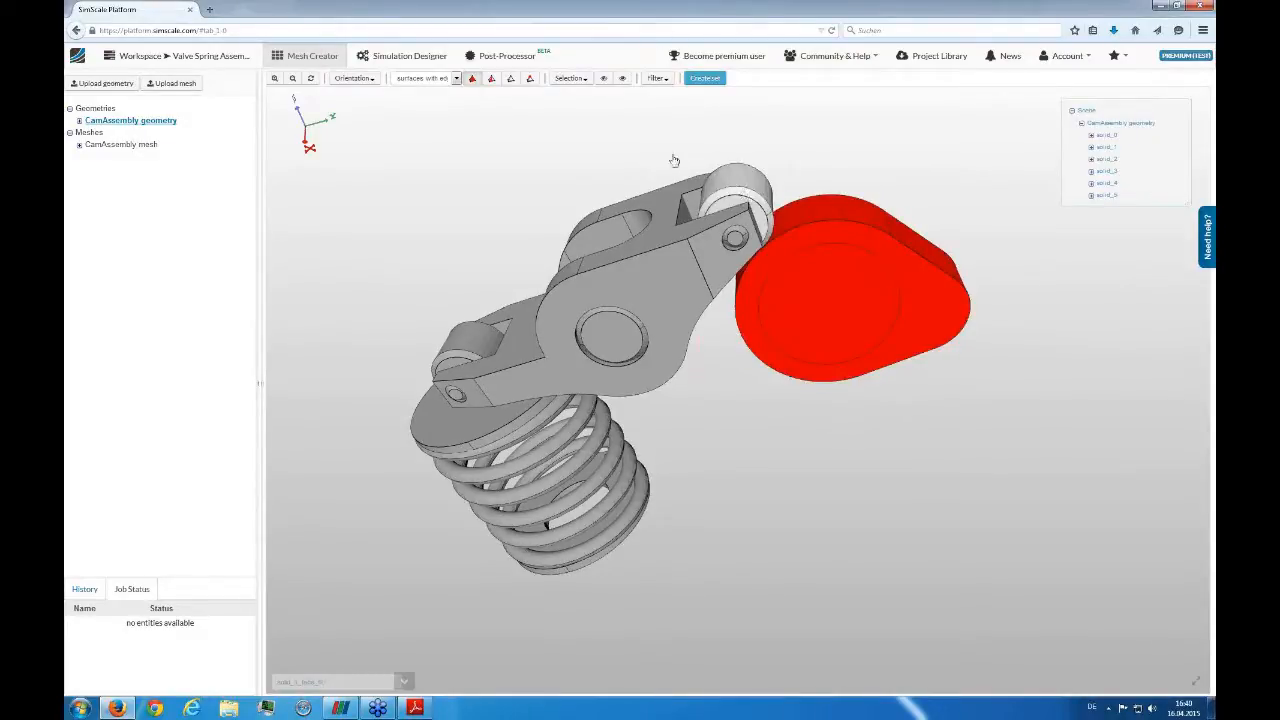
Highlight the rocker arm together with the cam, then clear the selection of both parts
left_click_drag(605, 112, 585, 273)
left_click(585, 273)
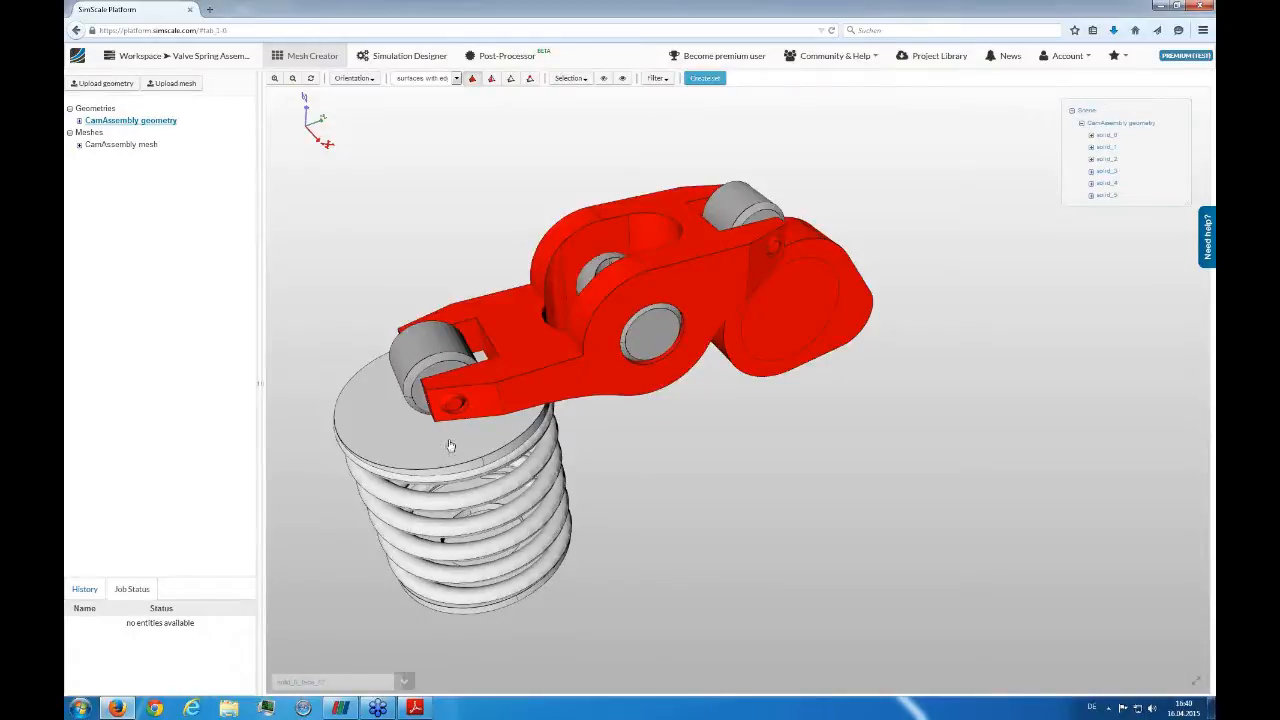
left_click(797, 291)
left_click(755, 278)
left_click_drag(767, 502, 964, 403)
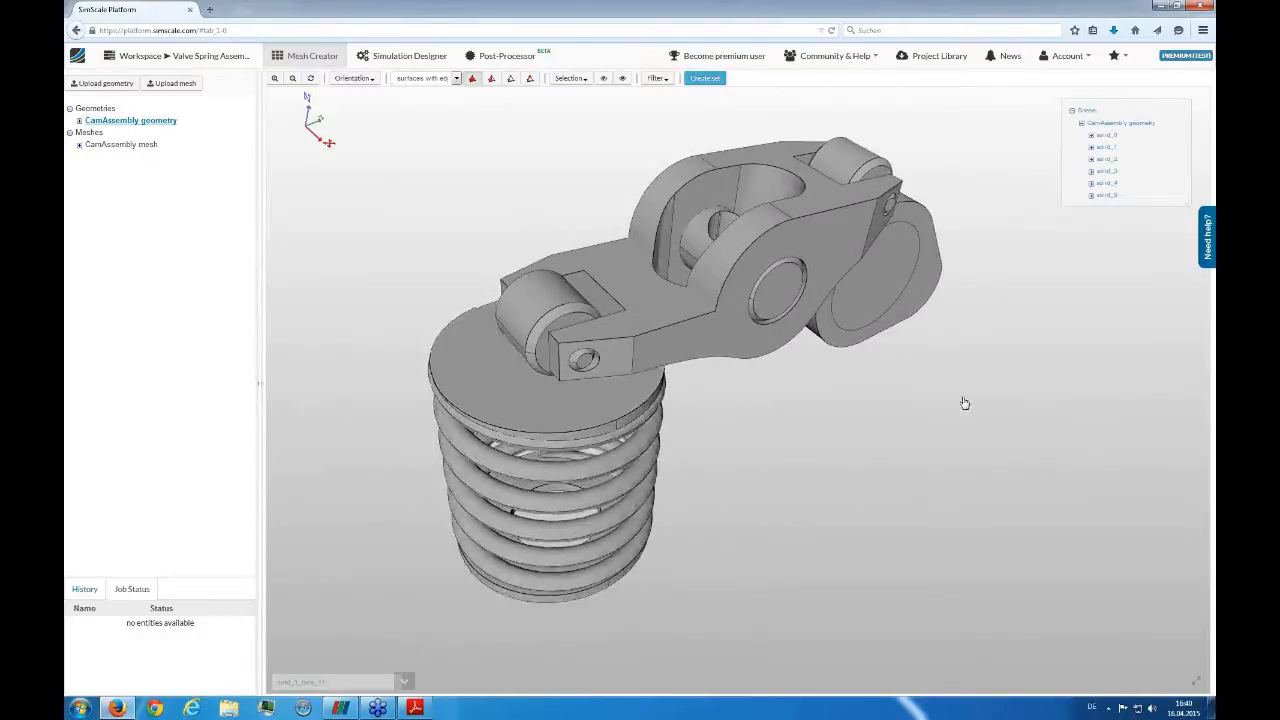
Load the CamAssembly mesh and show the settings of its mesh Operation 1
left_click(126, 146)
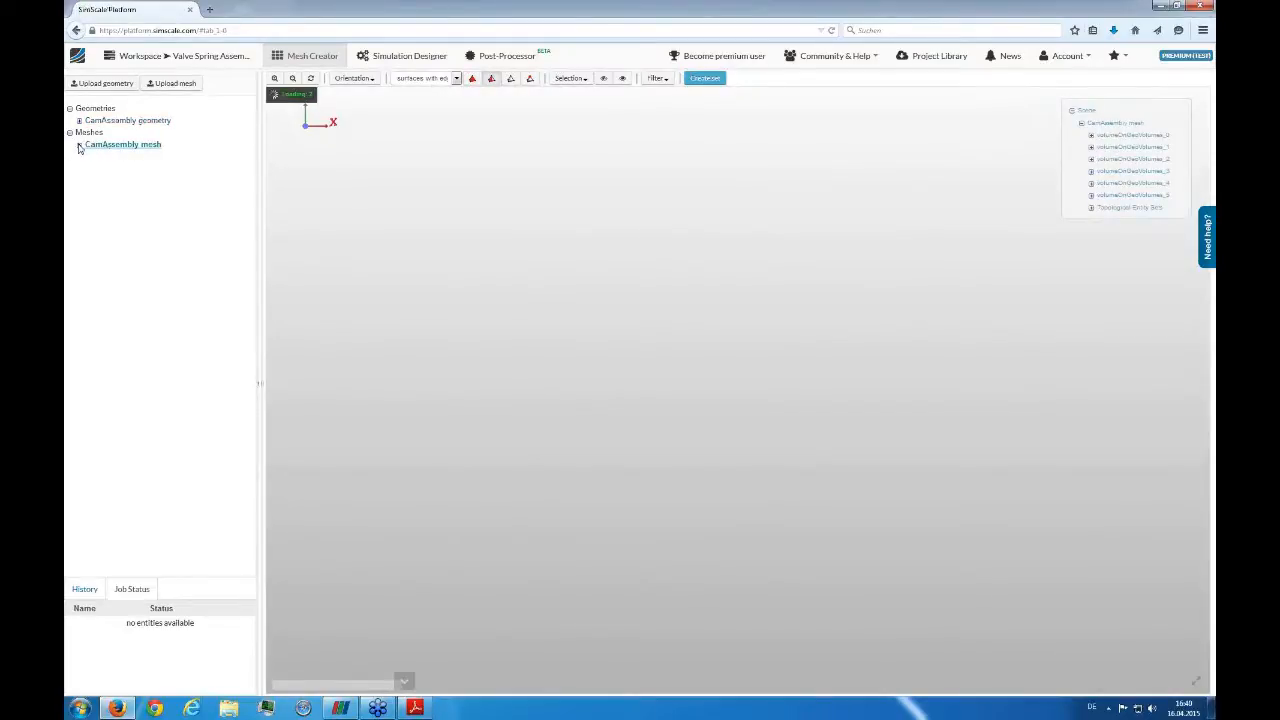
left_click(79, 145)
left_click(98, 184)
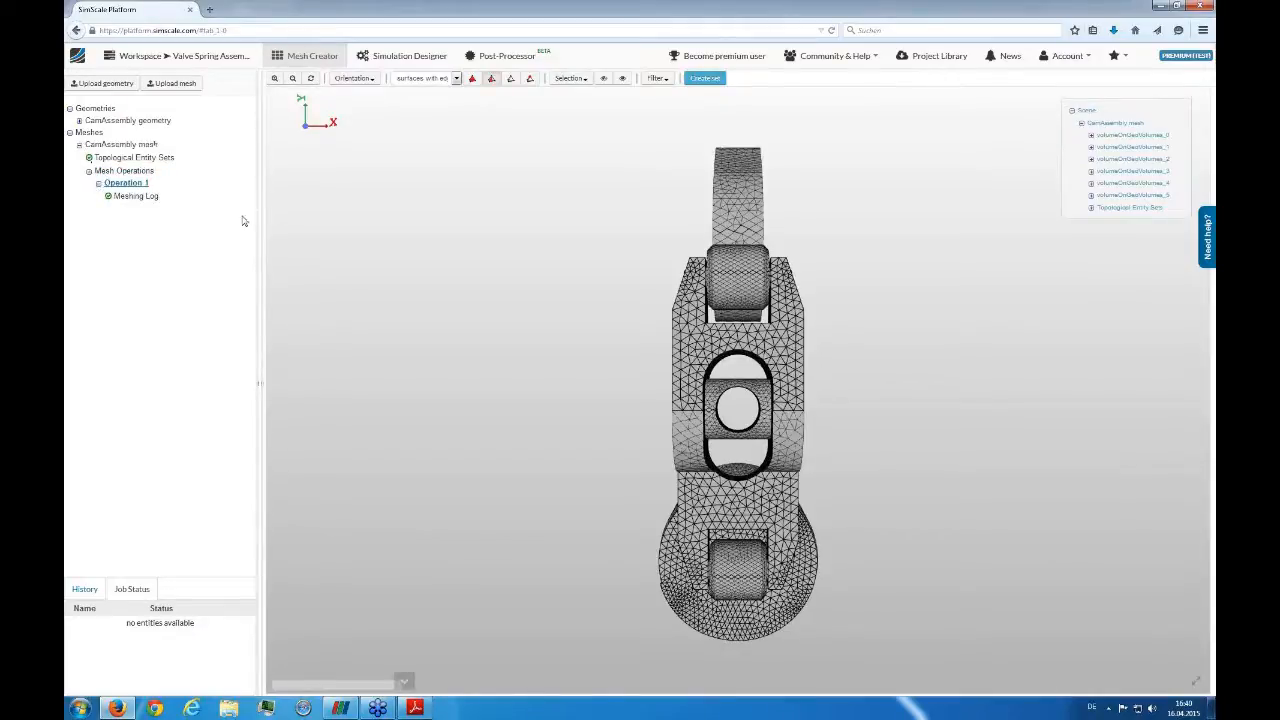
left_click(260, 259)
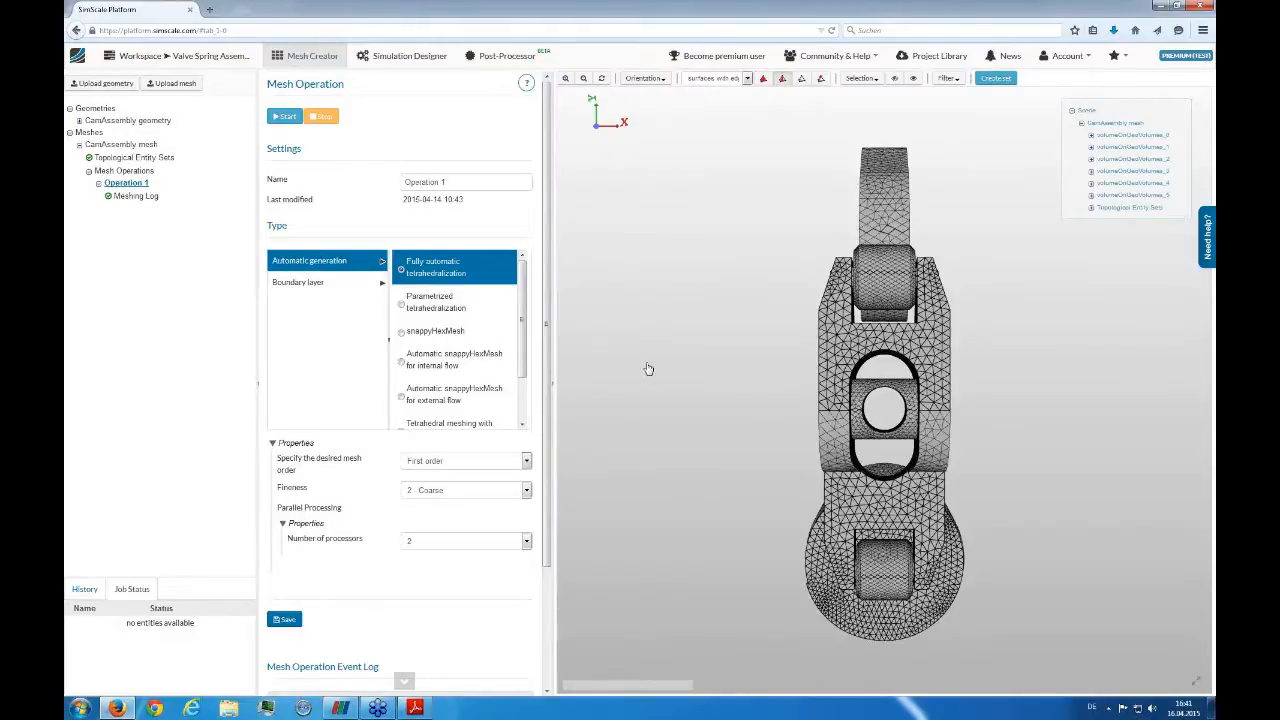
Review the fineness and mesh order options of Operation 1, keeping 2 - Coarse and First order
left_click_drag(663, 379, 975, 552)
left_click_drag(877, 427, 818, 468)
left_click(503, 489)
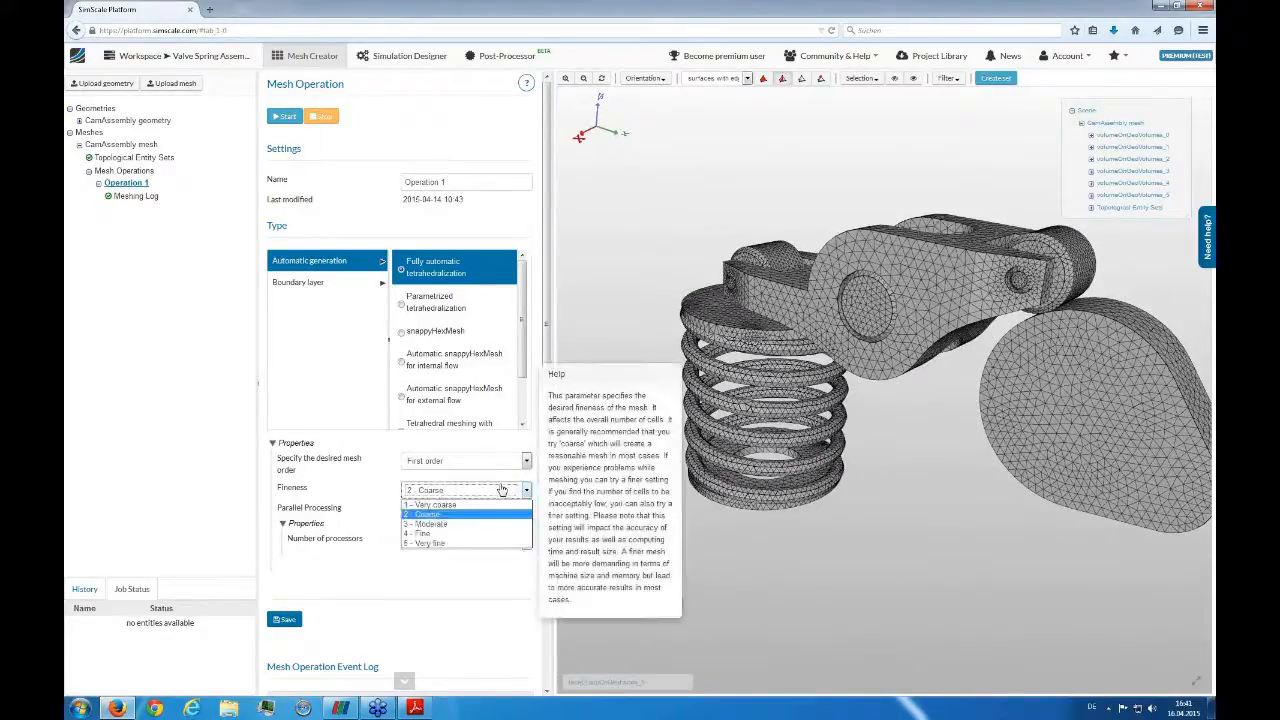
left_click(440, 514)
left_click_drag(660, 470, 890, 507)
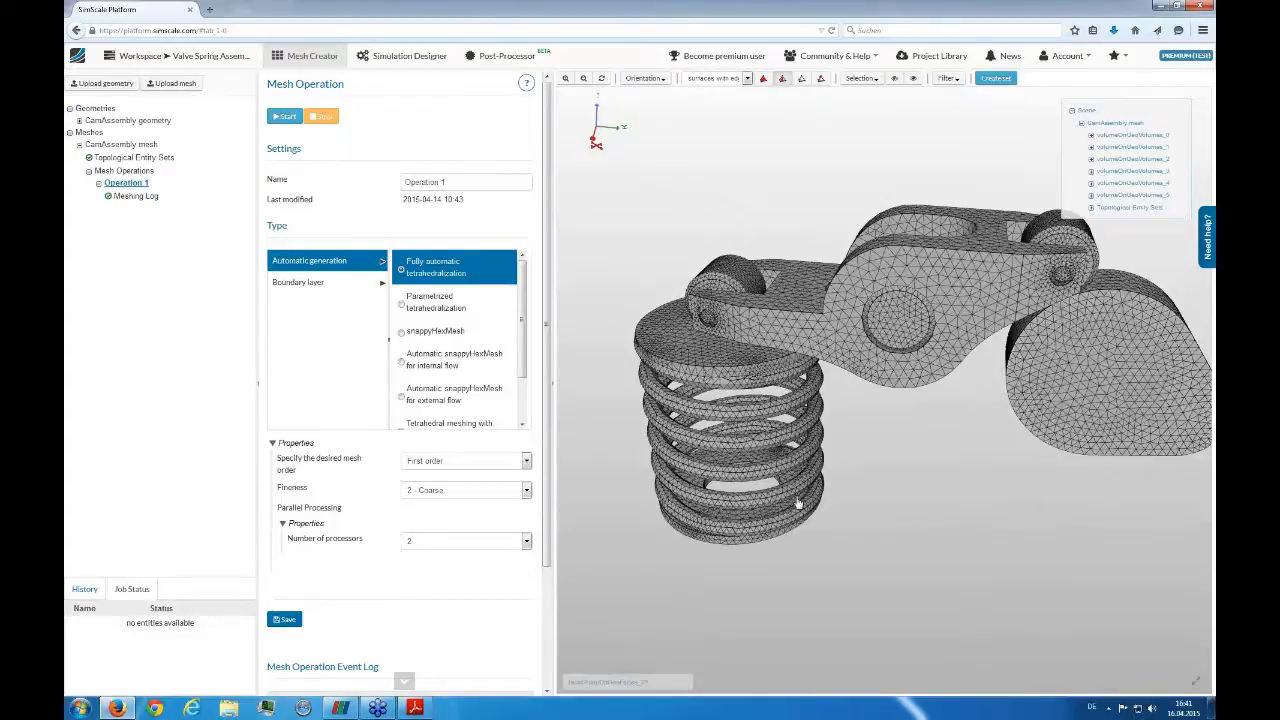
left_click(508, 465)
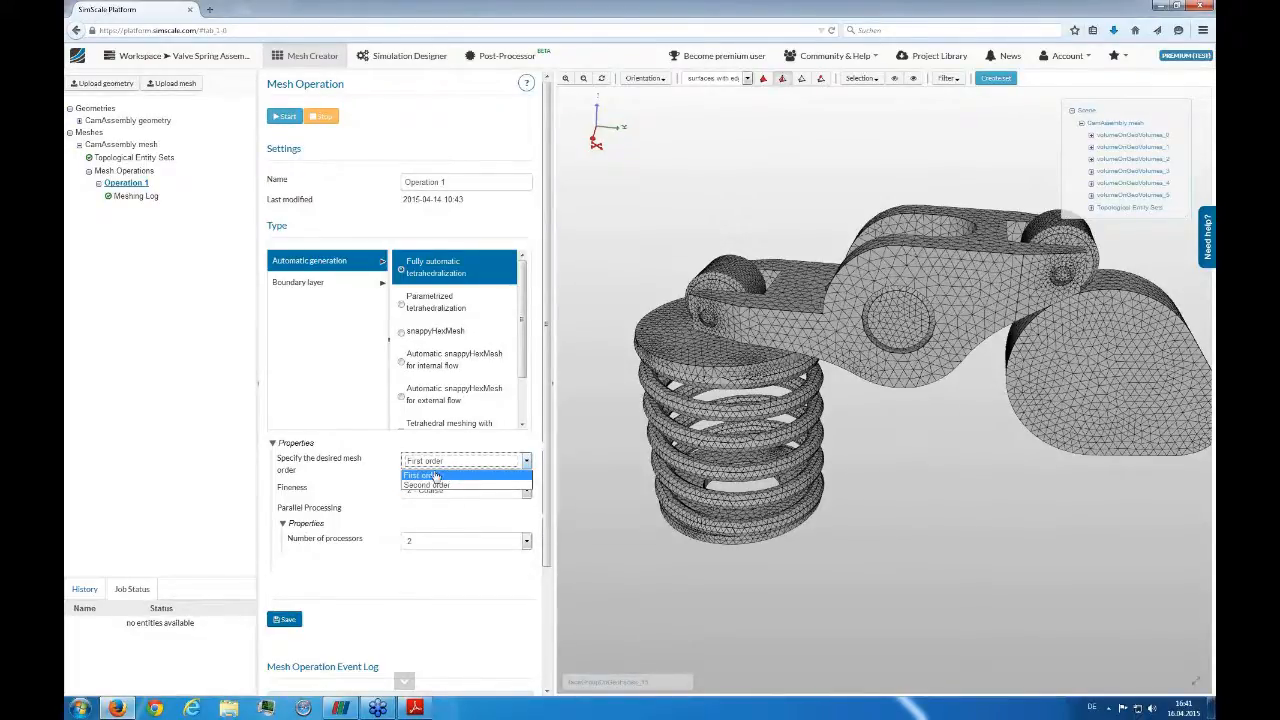
left_click(376, 597)
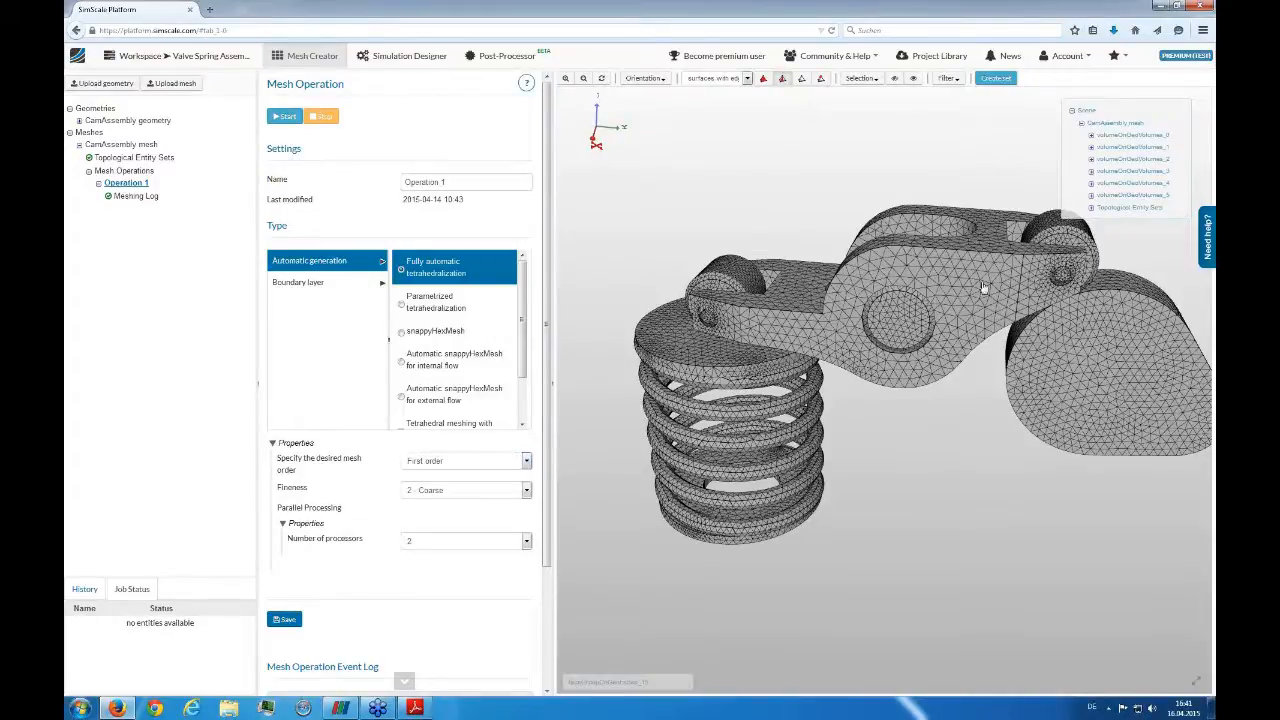
Examine the tetrahedral mesh of the spring, rocker arm, rollers and cam from several sides and up close
left_click_drag(836, 543, 902, 419)
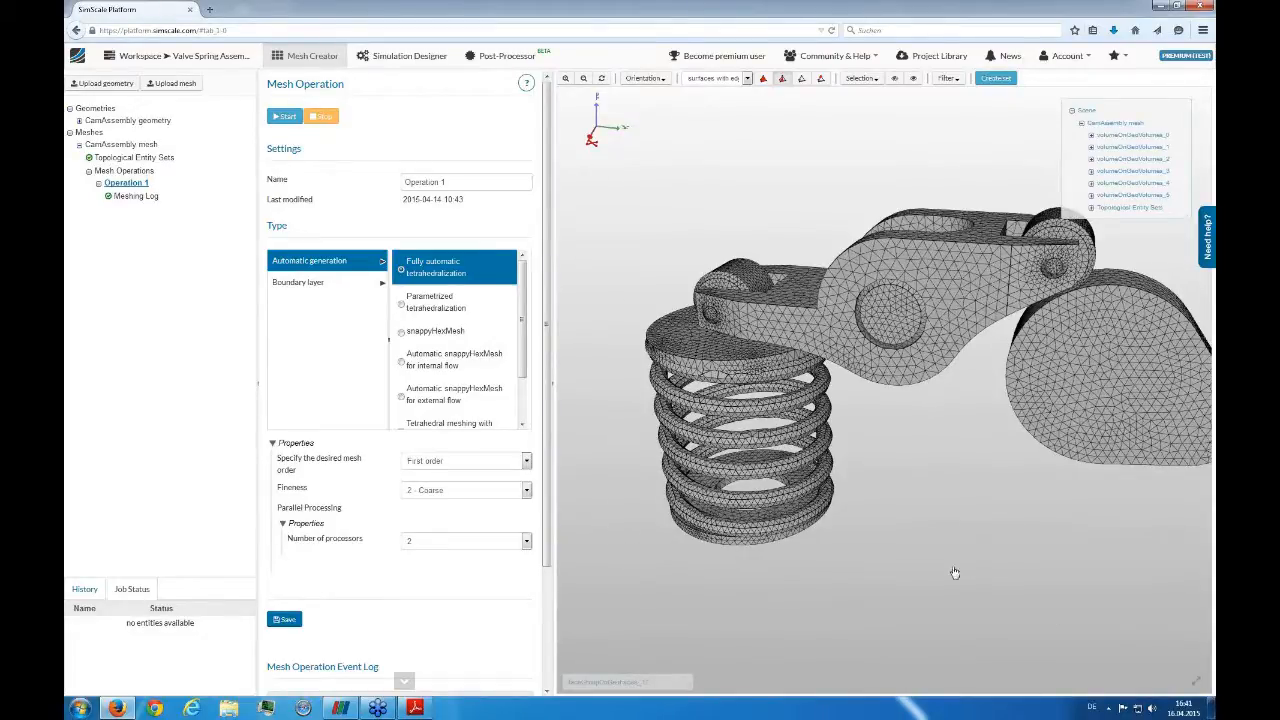
mouse_move(578, 418)
left_mouse_down()
mouse_move(655, 453)
mouse_move(590, 431)
left_mouse_up()
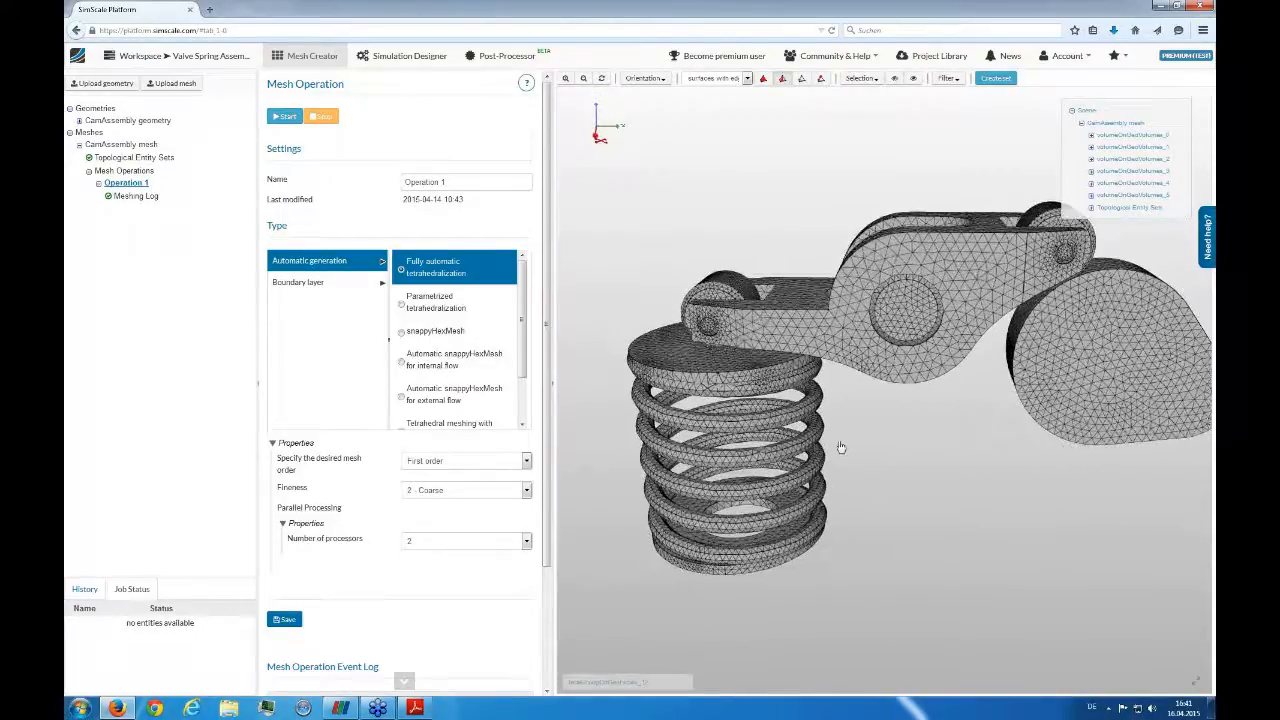
left_click_drag(848, 444, 858, 446)
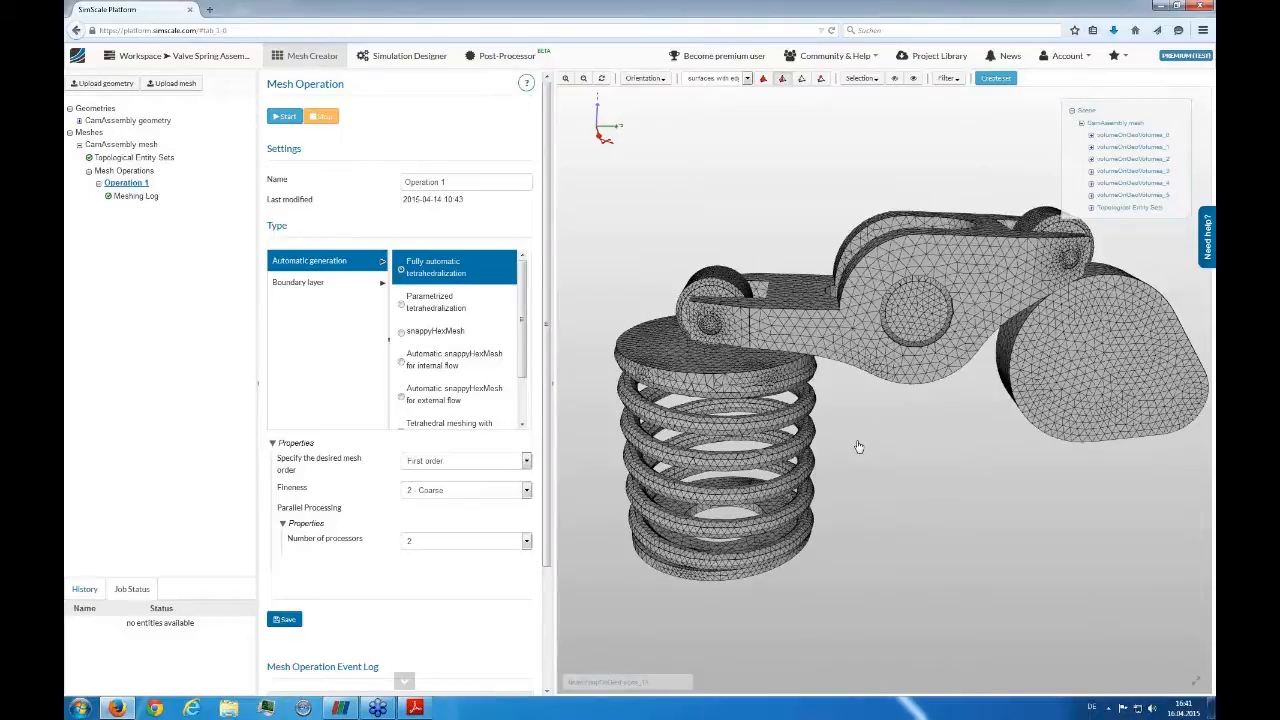
left_click_drag(869, 440, 905, 455)
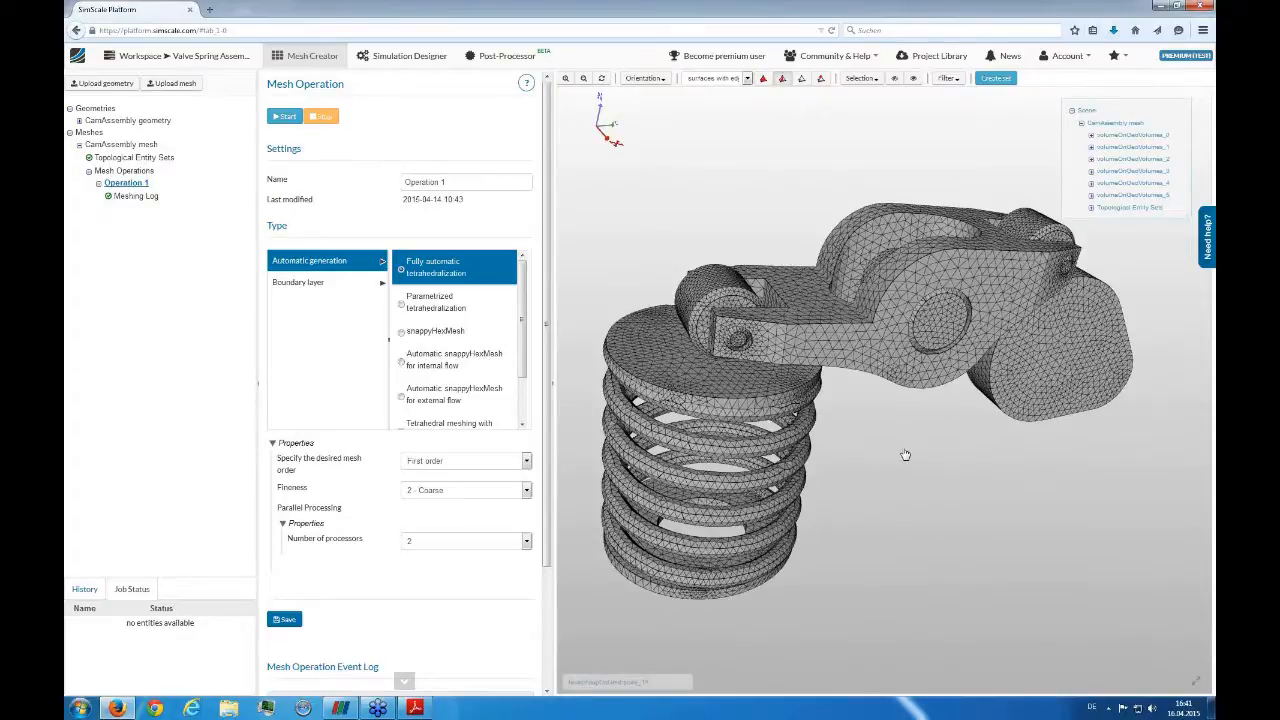
left_click_drag(896, 453, 802, 446)
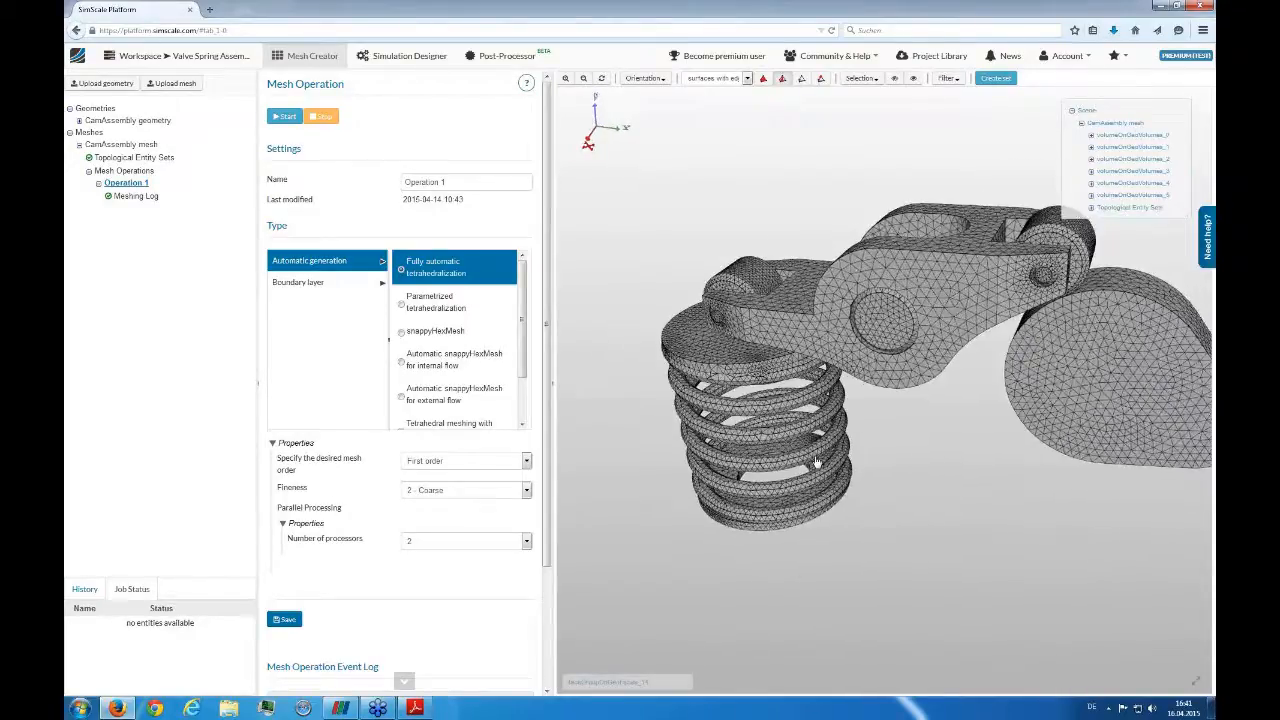
left_click_drag(773, 385, 867, 519)
left_click_drag(773, 397, 889, 326)
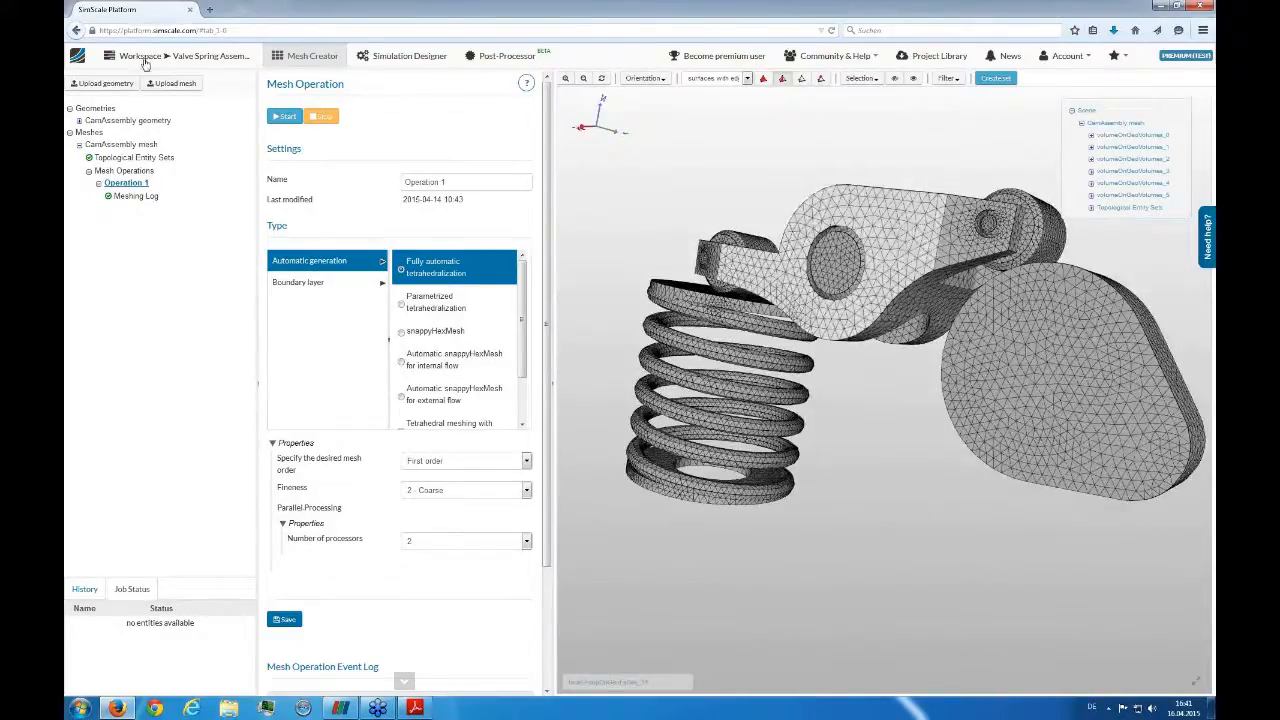
left_click_drag(606, 189, 789, 244)
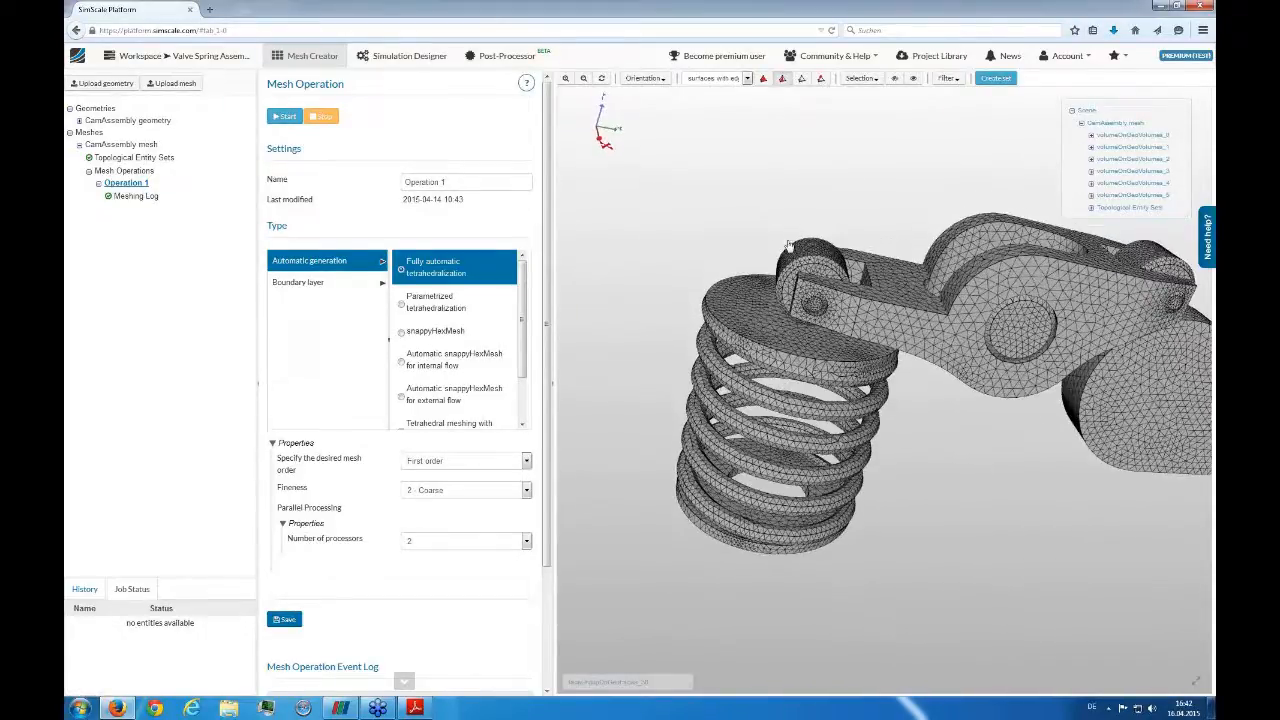
scroll(781, 227, "up", 5)
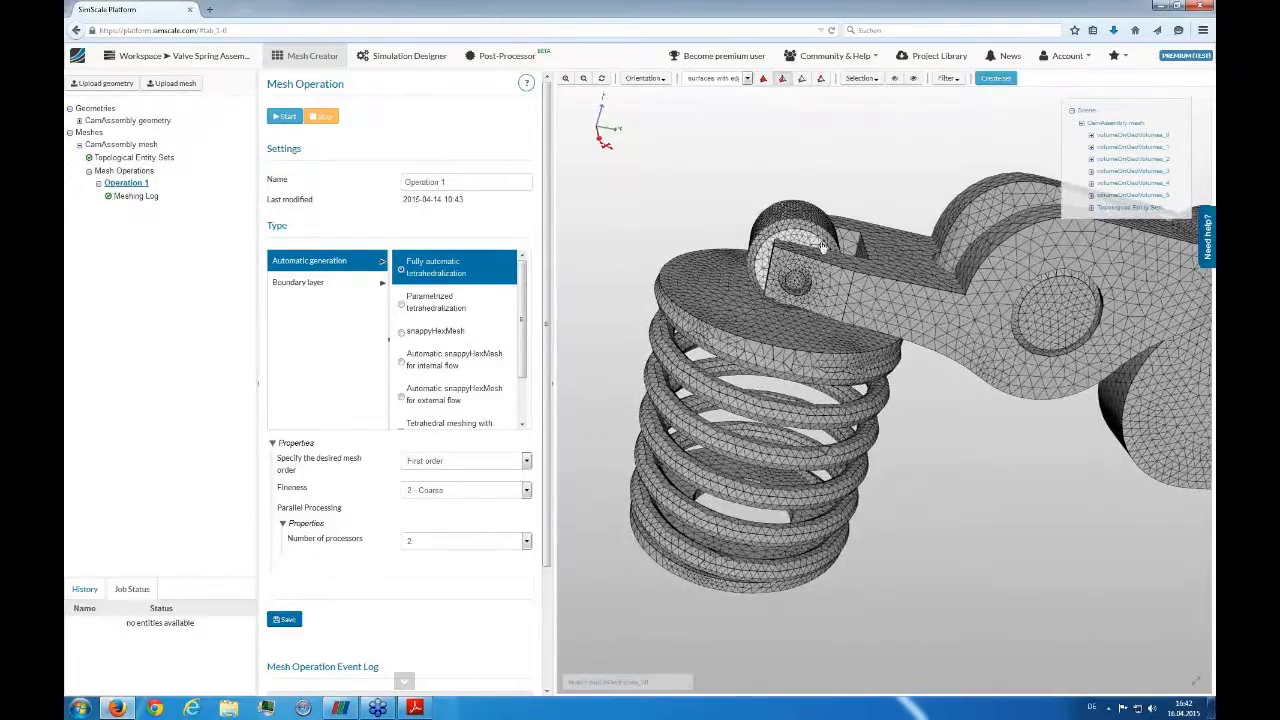
left_click(765, 229)
left_click_drag(680, 200, 655, 284)
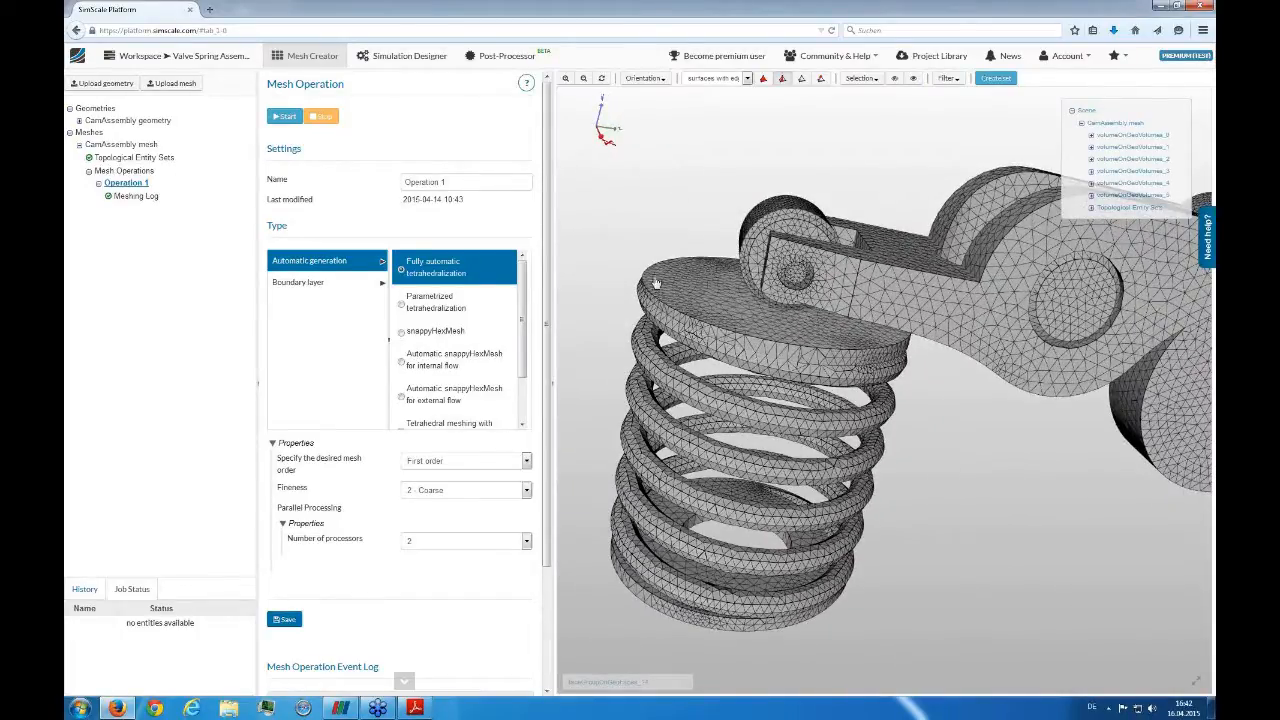
Switch to the Simulation Designer and duplicate the Nonlinear Dynamic Valve Spring simulation
left_click(400, 56)
left_click(78, 121)
right_click(90, 123)
left_click(66, 142)
left_click(117, 121)
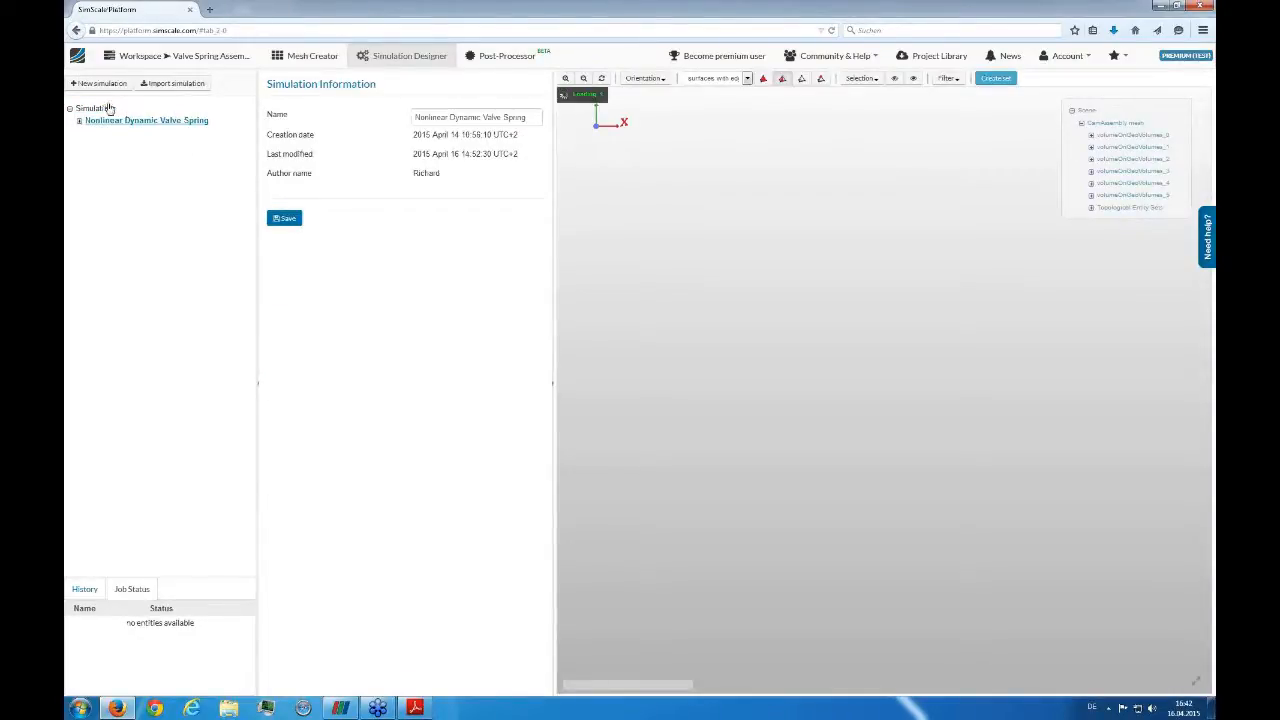
right_click(137, 123)
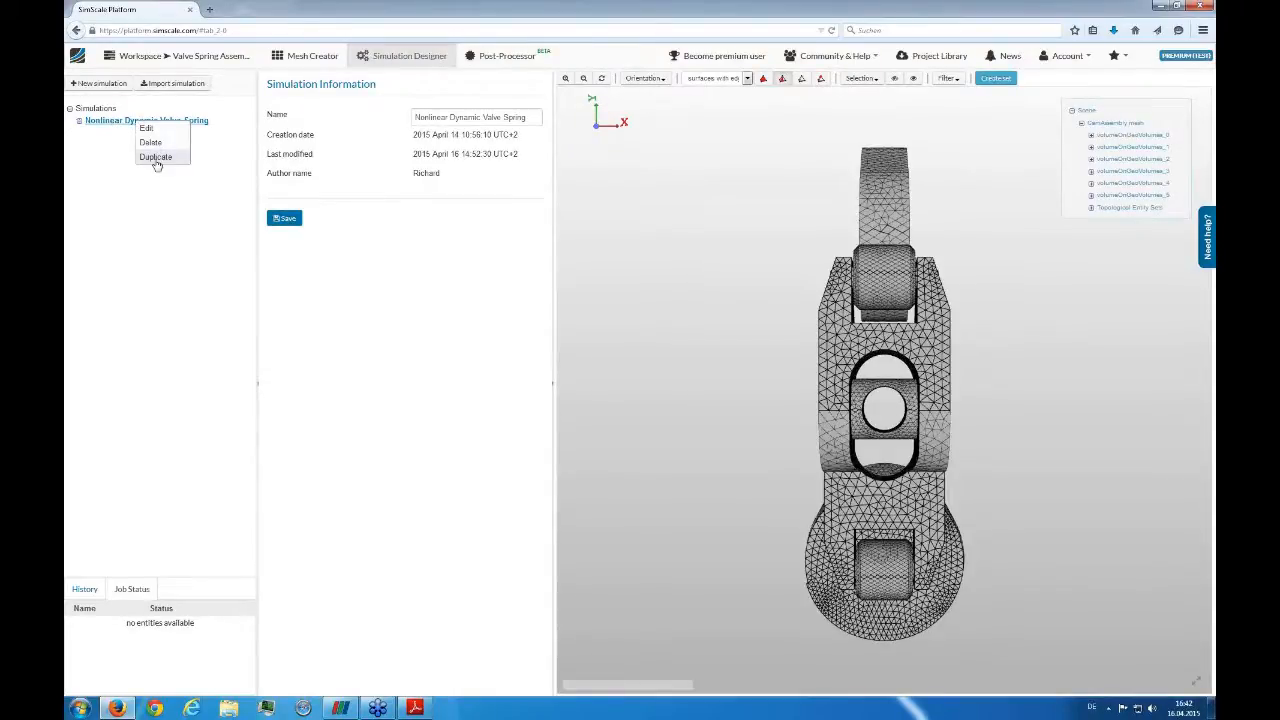
left_click(157, 160)
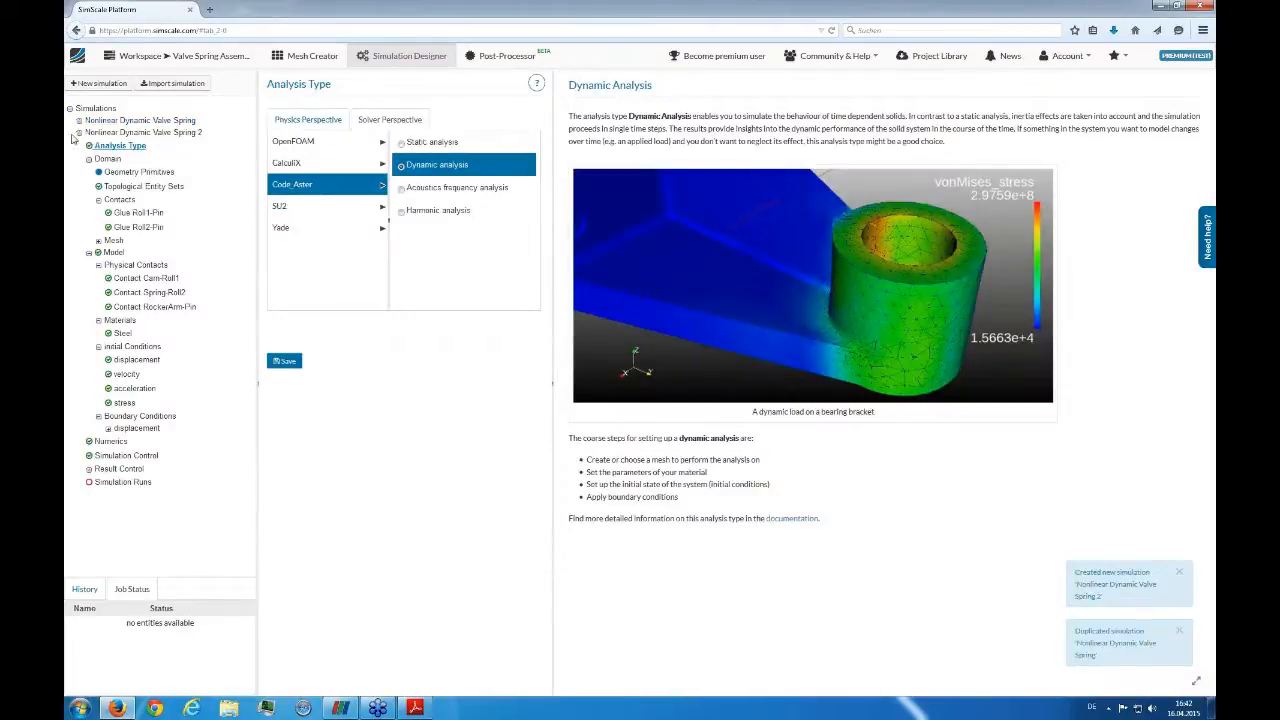
Open the duplicated Nonlinear Dynamic Valve Spring 2 simulation and review its domain and topological entity sets
left_click(86, 134)
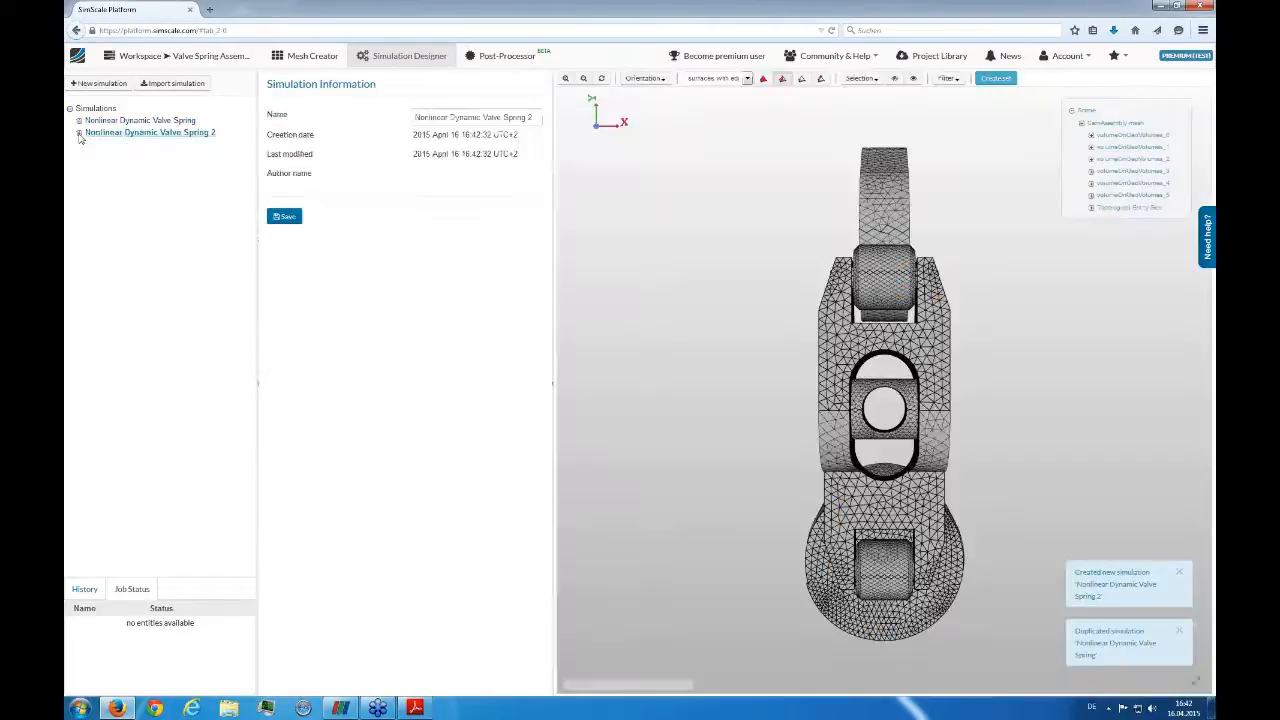
left_click(108, 160)
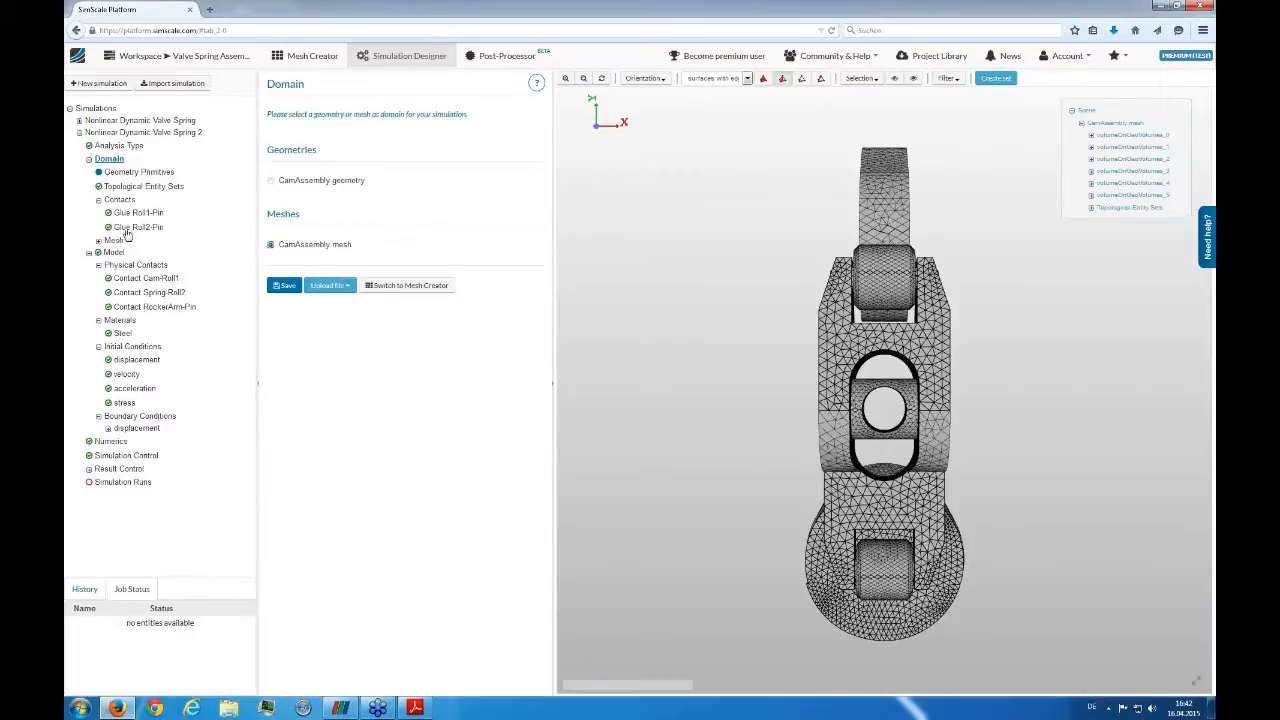
left_click(125, 186)
left_click(105, 160)
Show the domain contacts of the duplicated simulation and examine the roller and pin areas of the assembly in an enlarged viewer
left_click(118, 200)
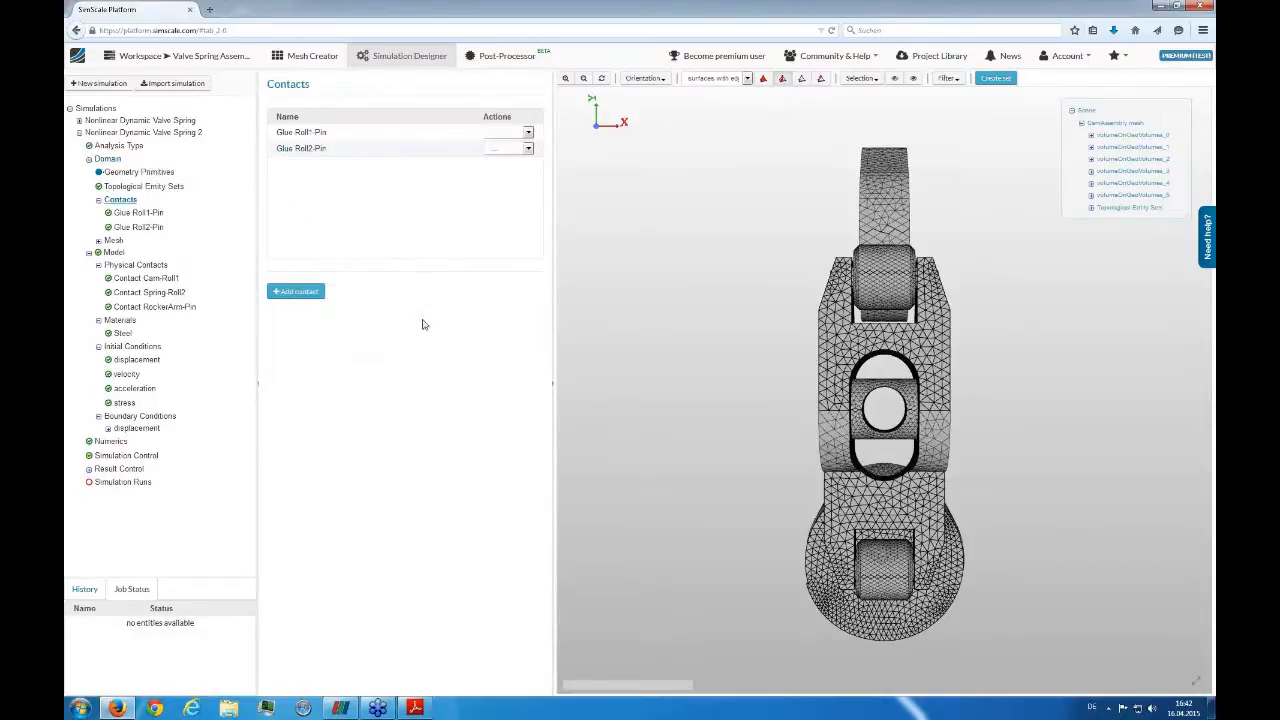
left_click_drag(766, 480, 609, 360)
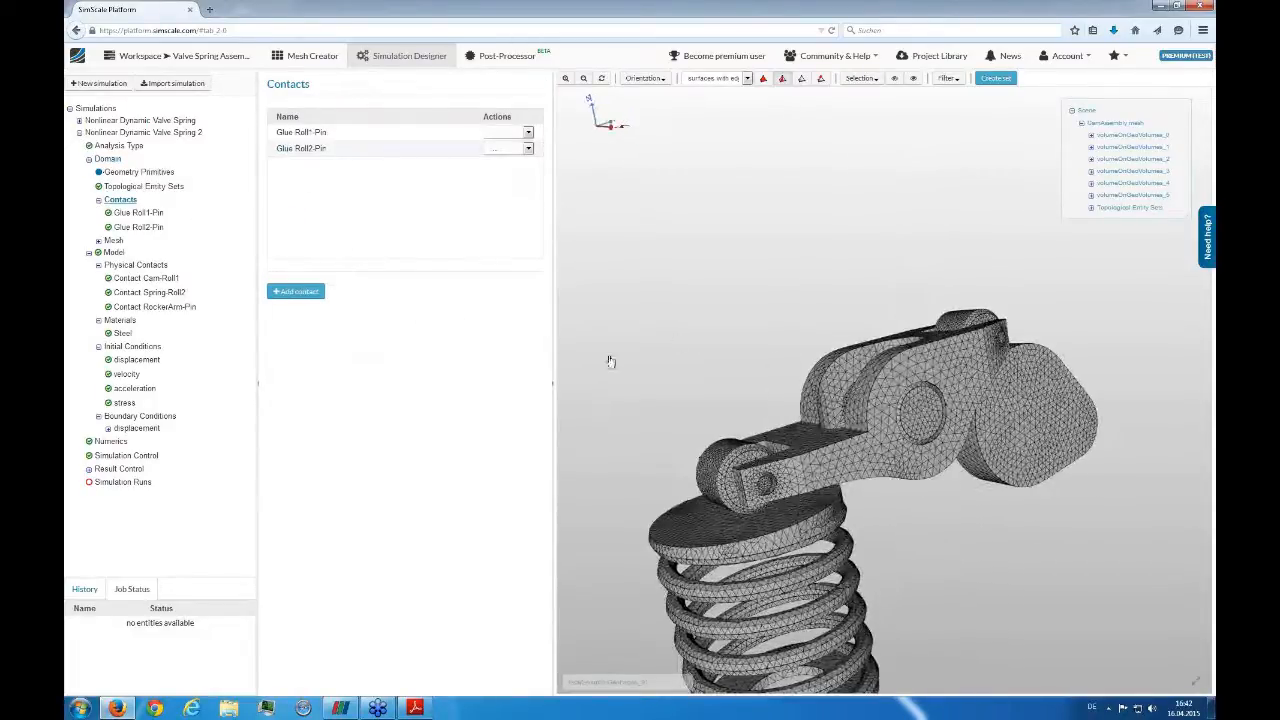
left_click(553, 378)
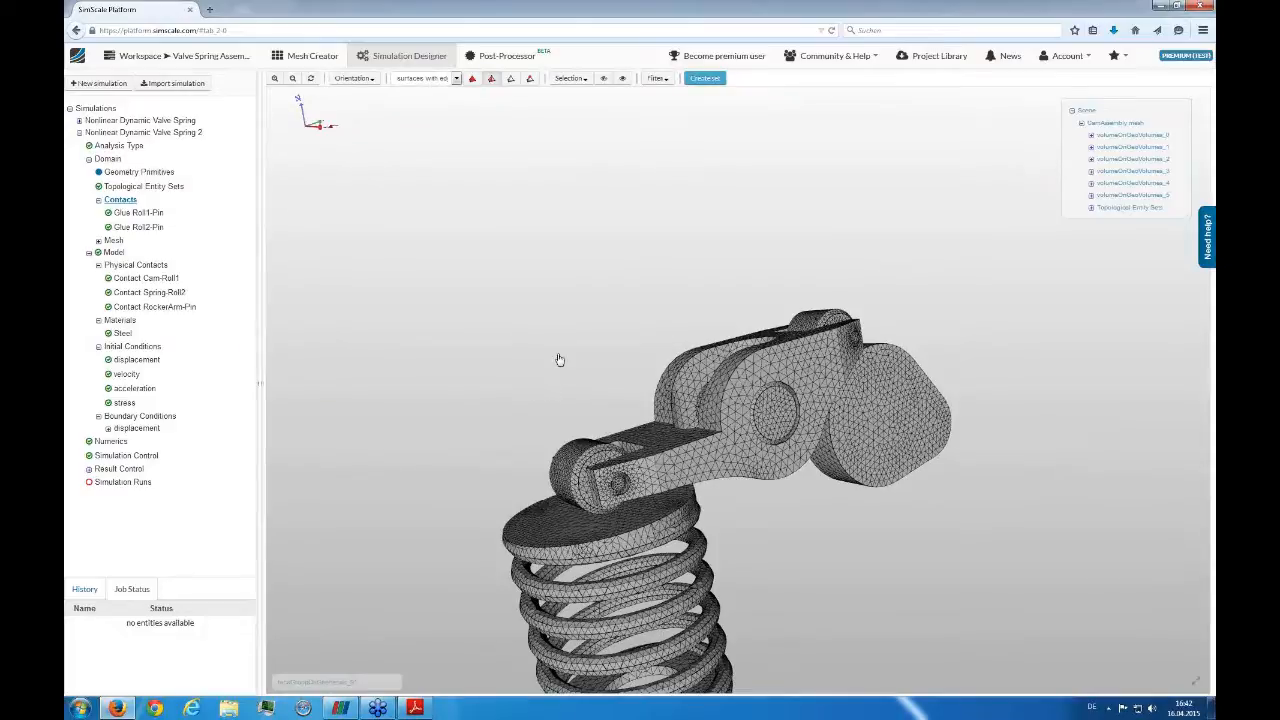
left_click_drag(557, 357, 584, 240)
left_click_drag(451, 201, 457, 354)
left_click_drag(390, 276, 315, 383)
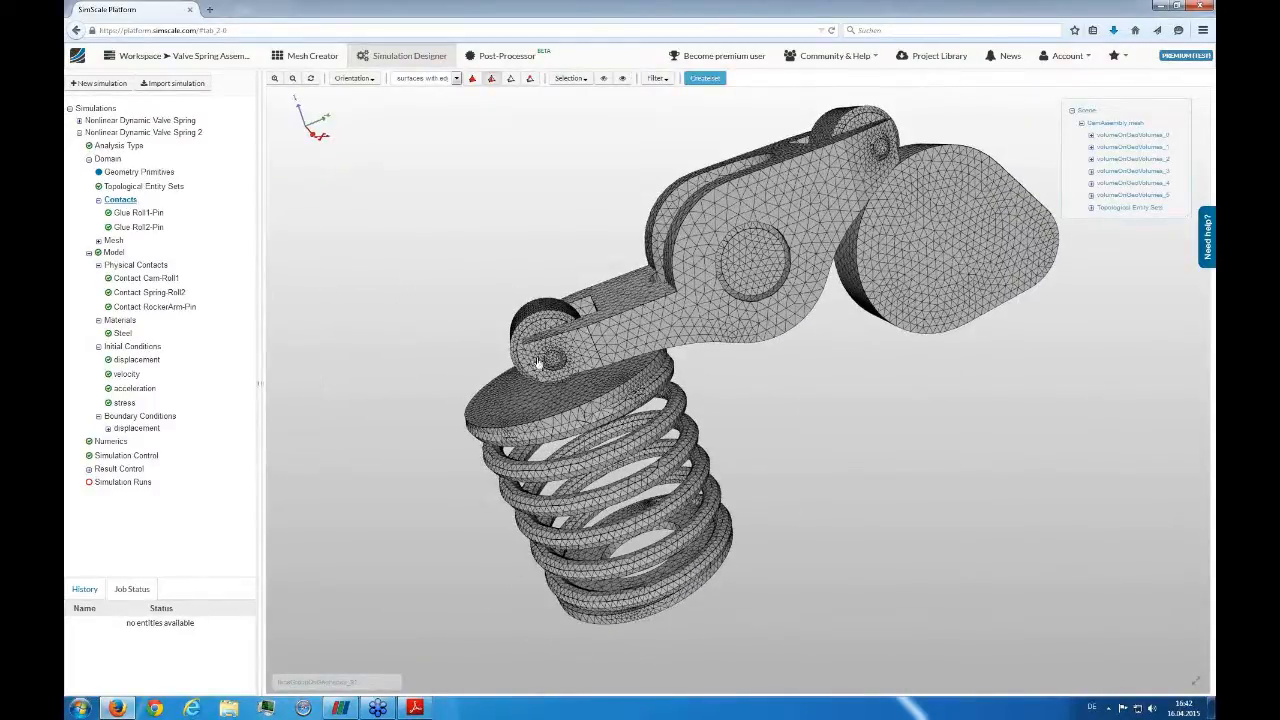
left_click_drag(876, 462, 873, 488)
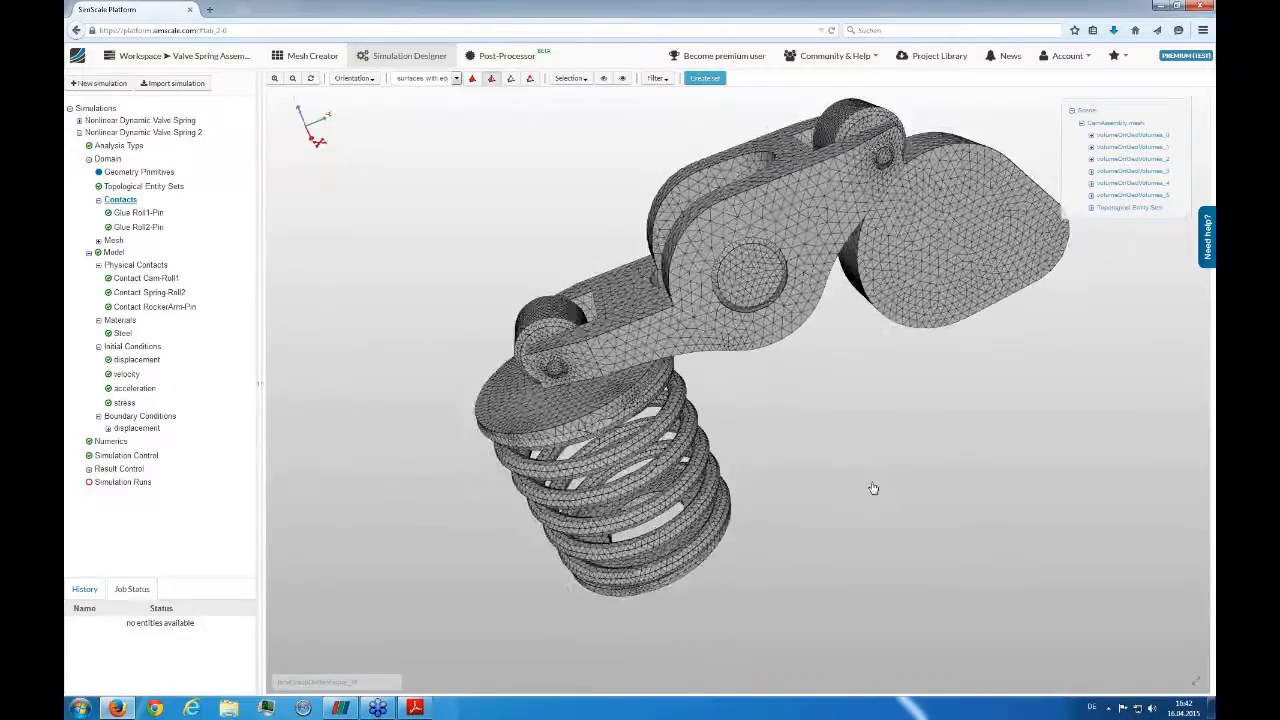
Examine the meshed spring, rocker arm, rollers and cam from several angles on the spring side
left_click_drag(858, 254, 518, 191)
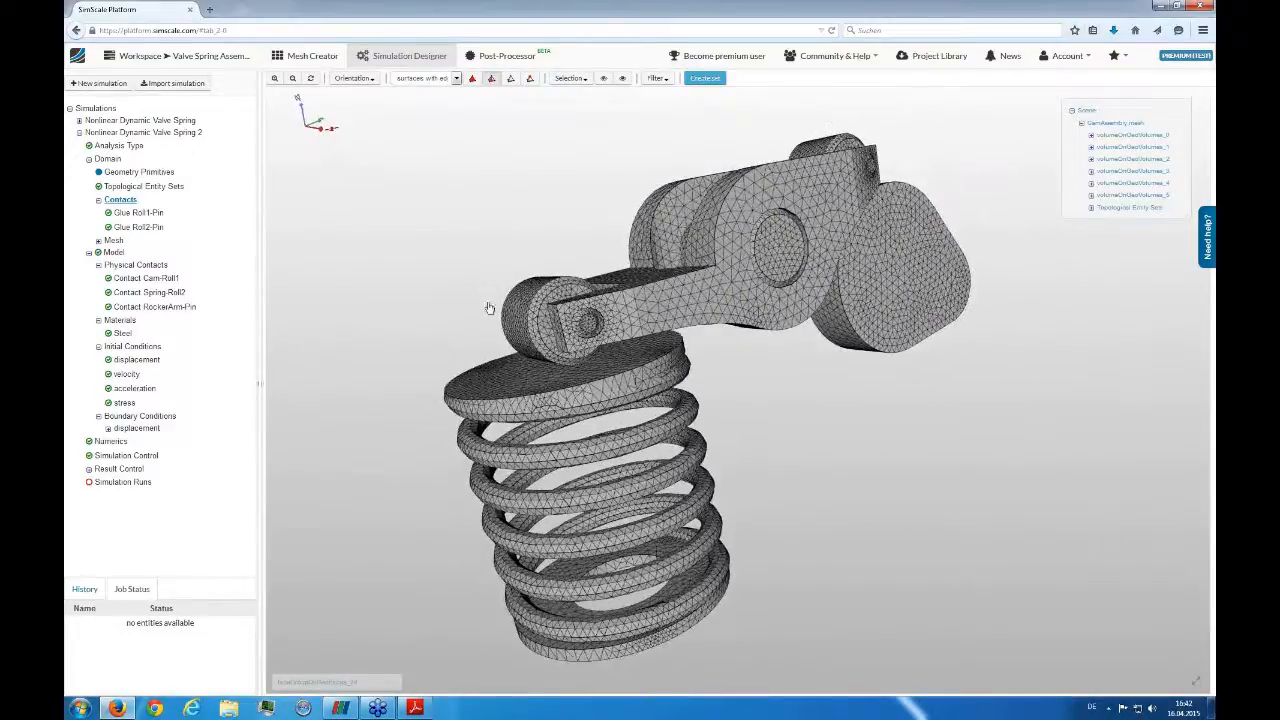
left_click_drag(467, 277, 458, 276)
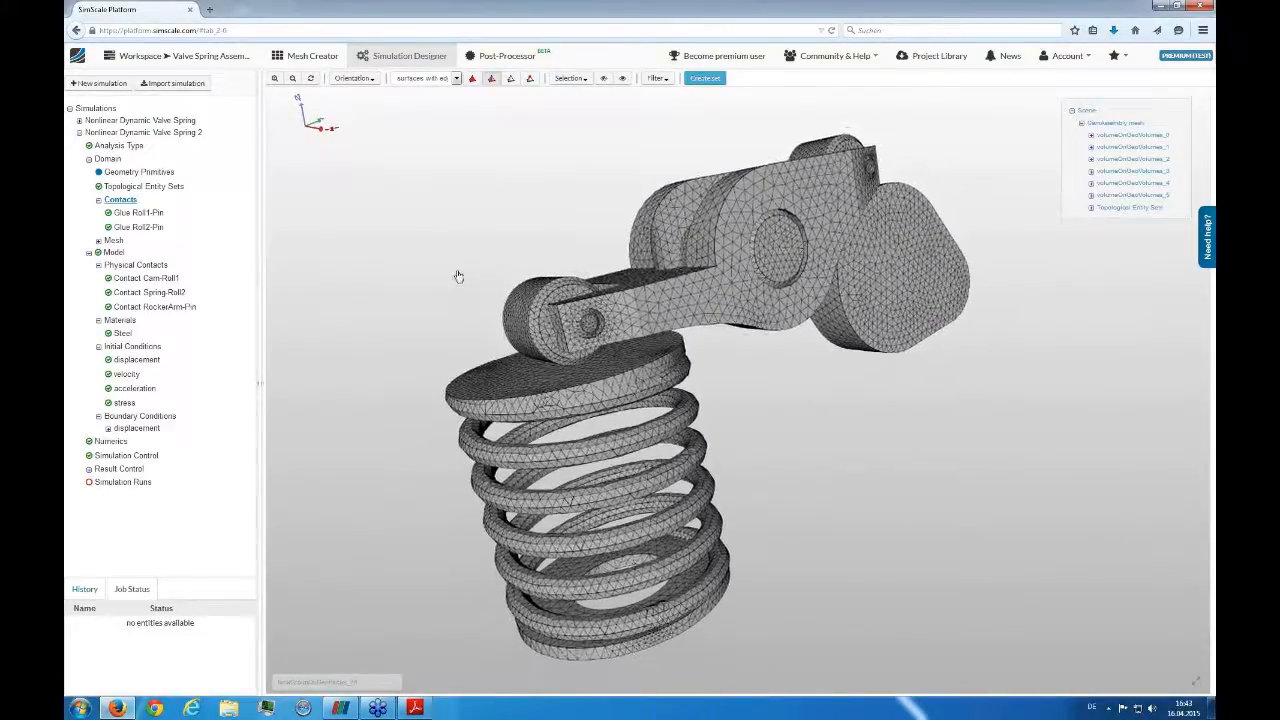
left_click_drag(1013, 553, 975, 551)
mouse_move(392, 305)
left_mouse_down()
mouse_move(449, 287)
mouse_move(392, 301)
left_mouse_up()
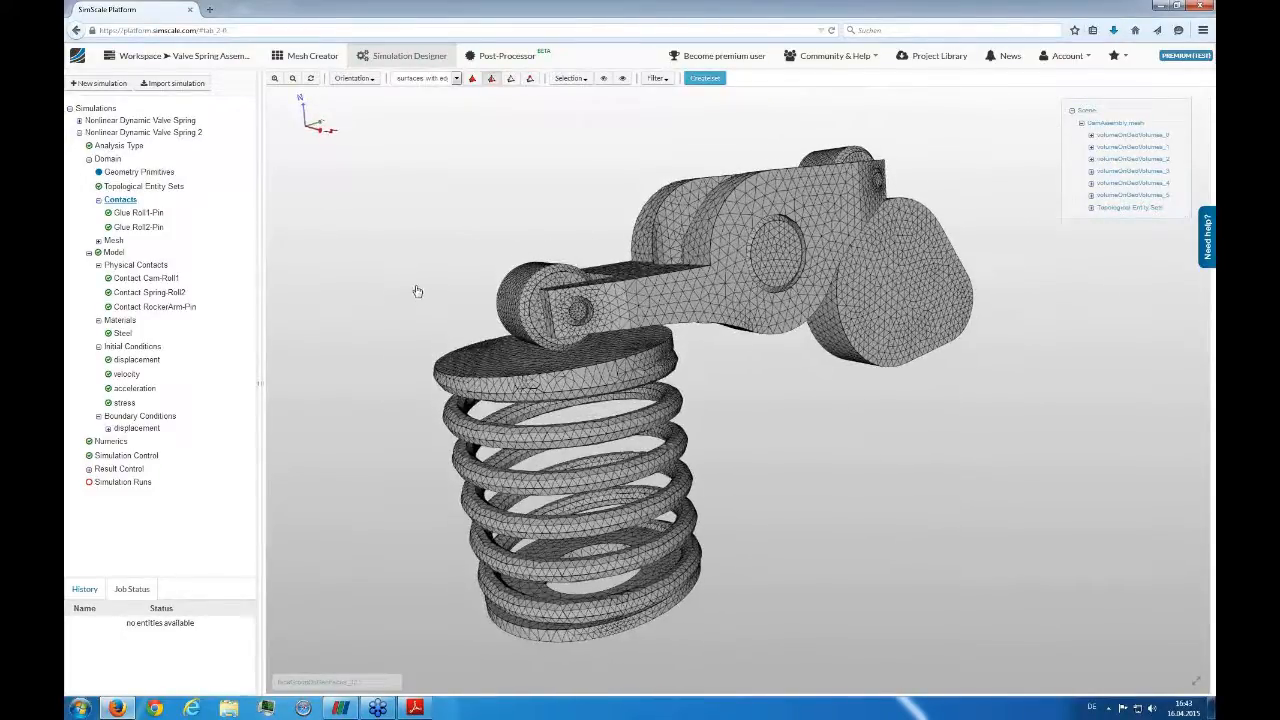
left_click_drag(431, 260, 458, 264)
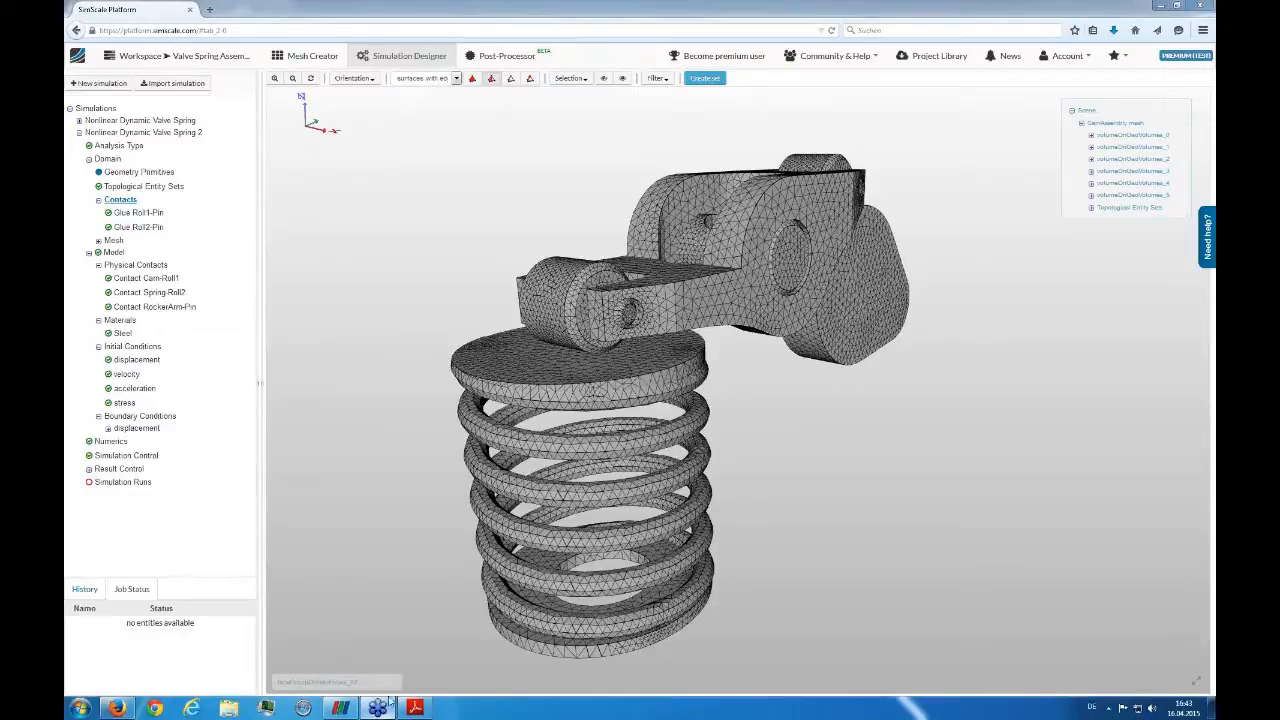
left_click(1203, 27)
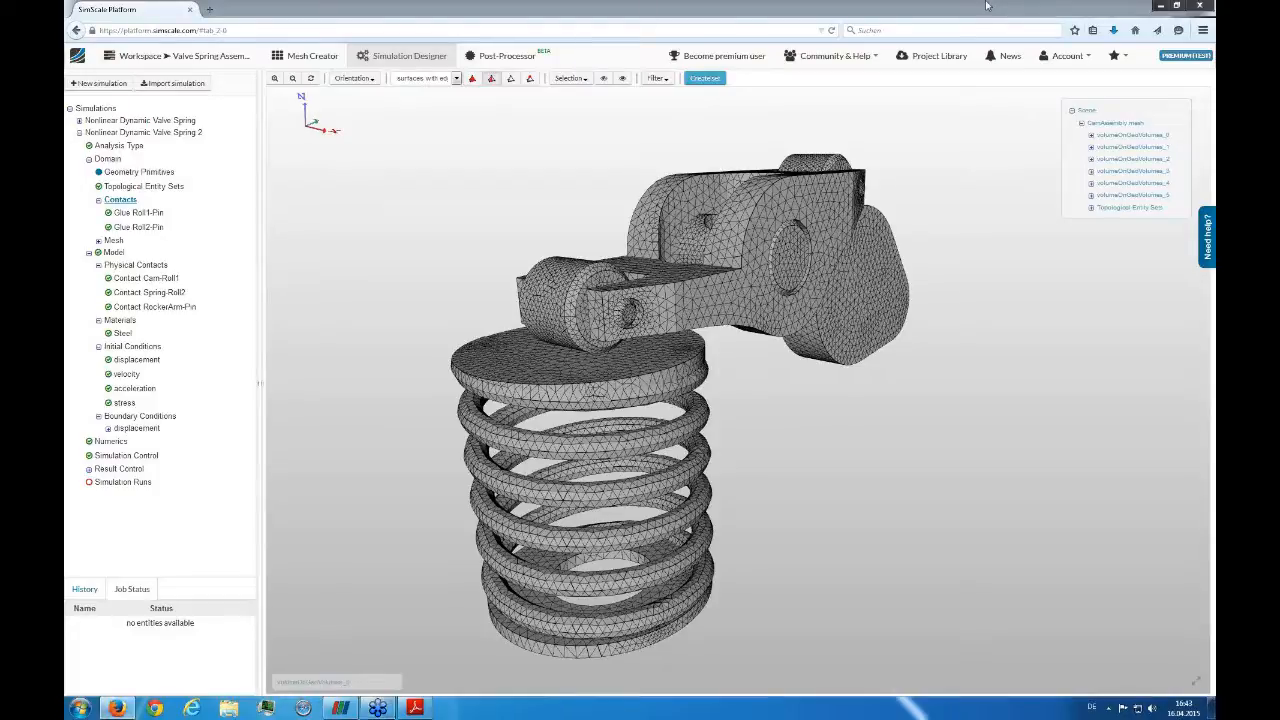
Open the analysis type settings of the Nonlinear Dynamic Valve Spring 2 simulation and restore the collapsed settings area
left_click(112, 146)
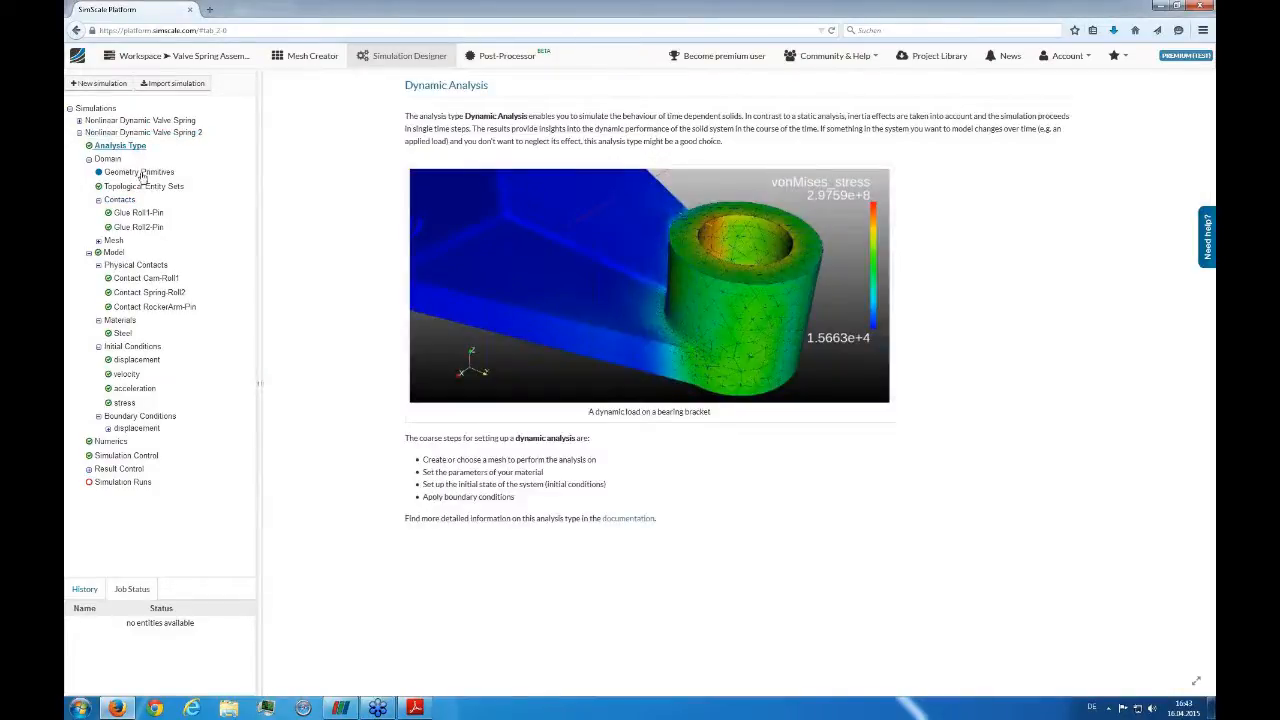
left_click(109, 159)
left_click(112, 147)
left_click(107, 134)
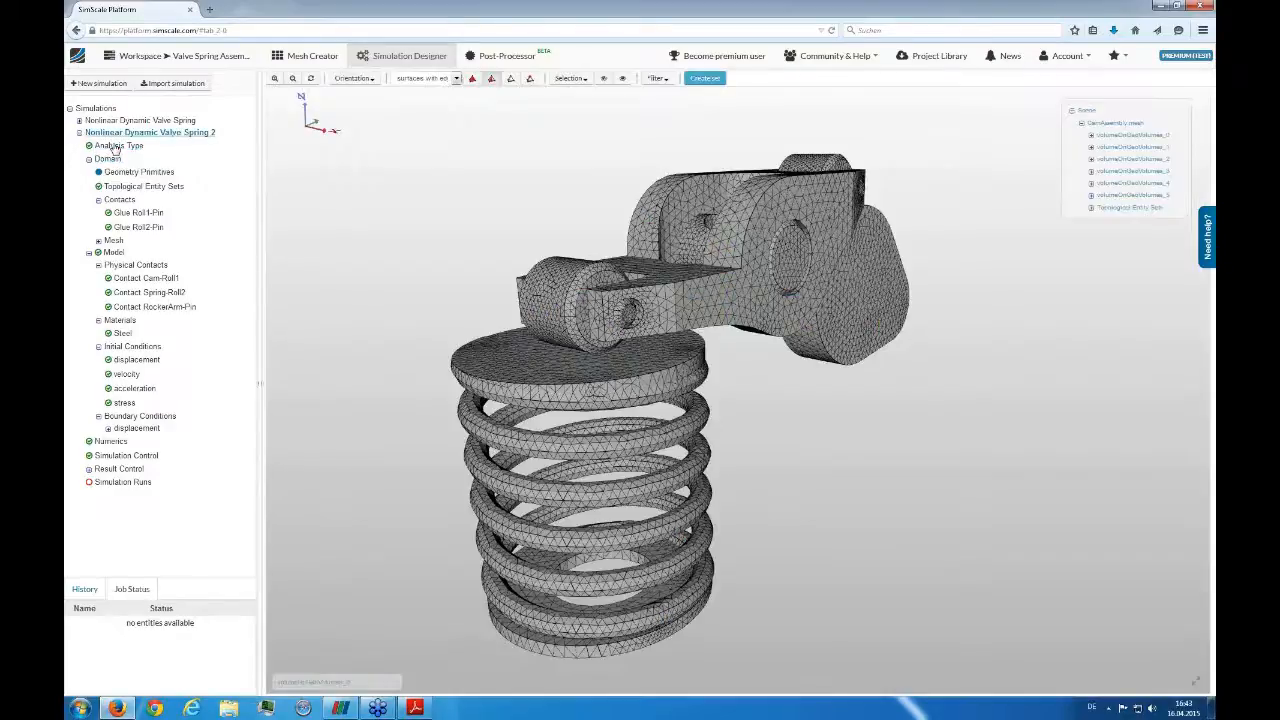
left_click(108, 146)
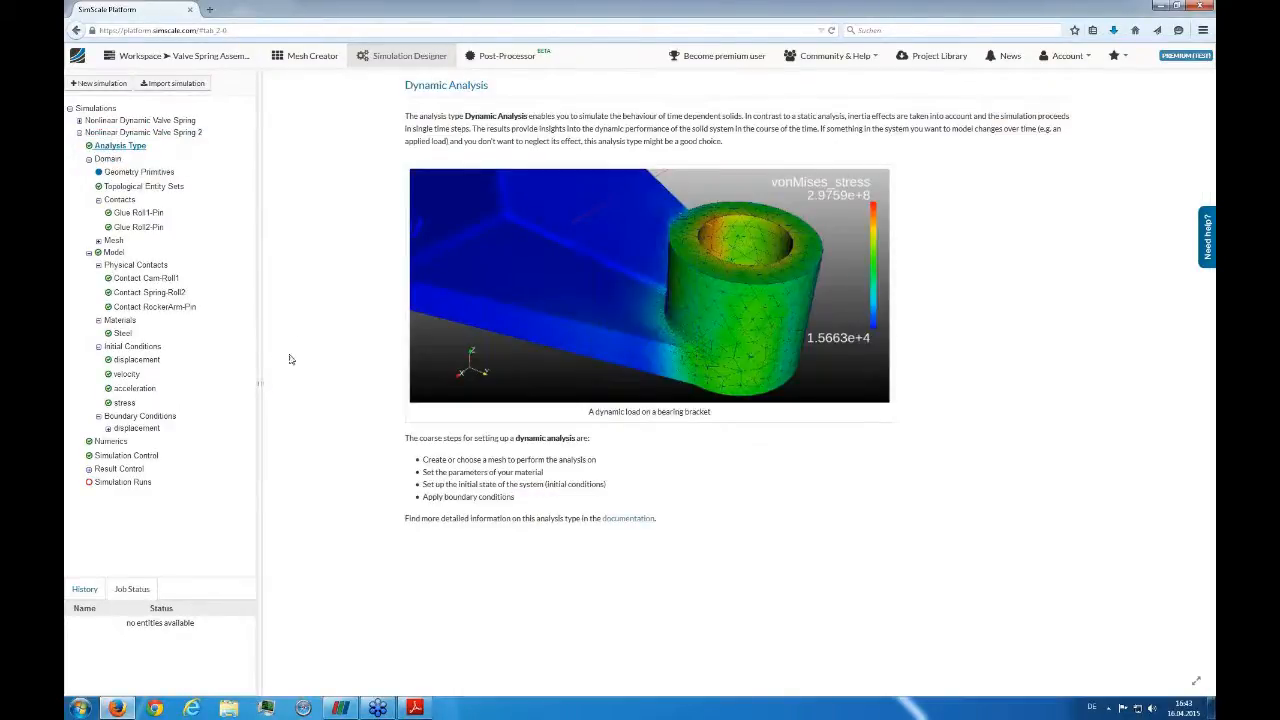
left_click(265, 378)
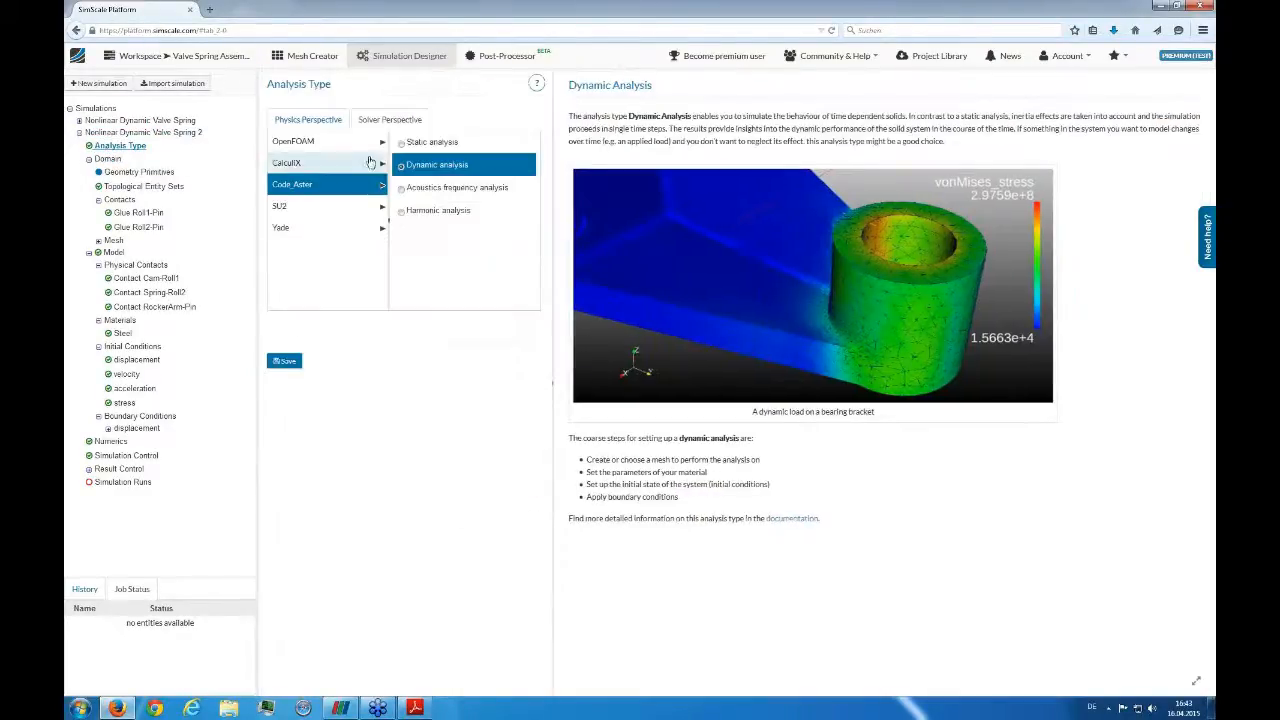
Review the fluid dynamics and solid mechanics analysis types offered in the physics perspective
left_click(294, 120)
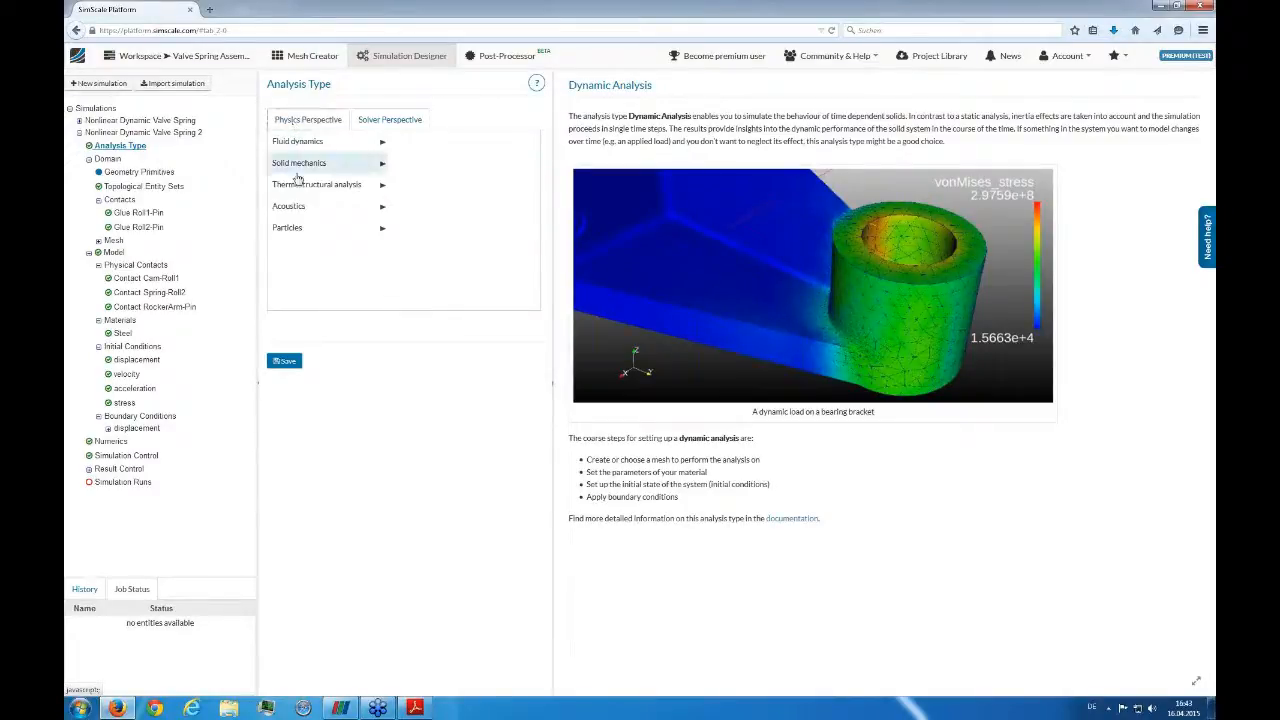
left_click(364, 141)
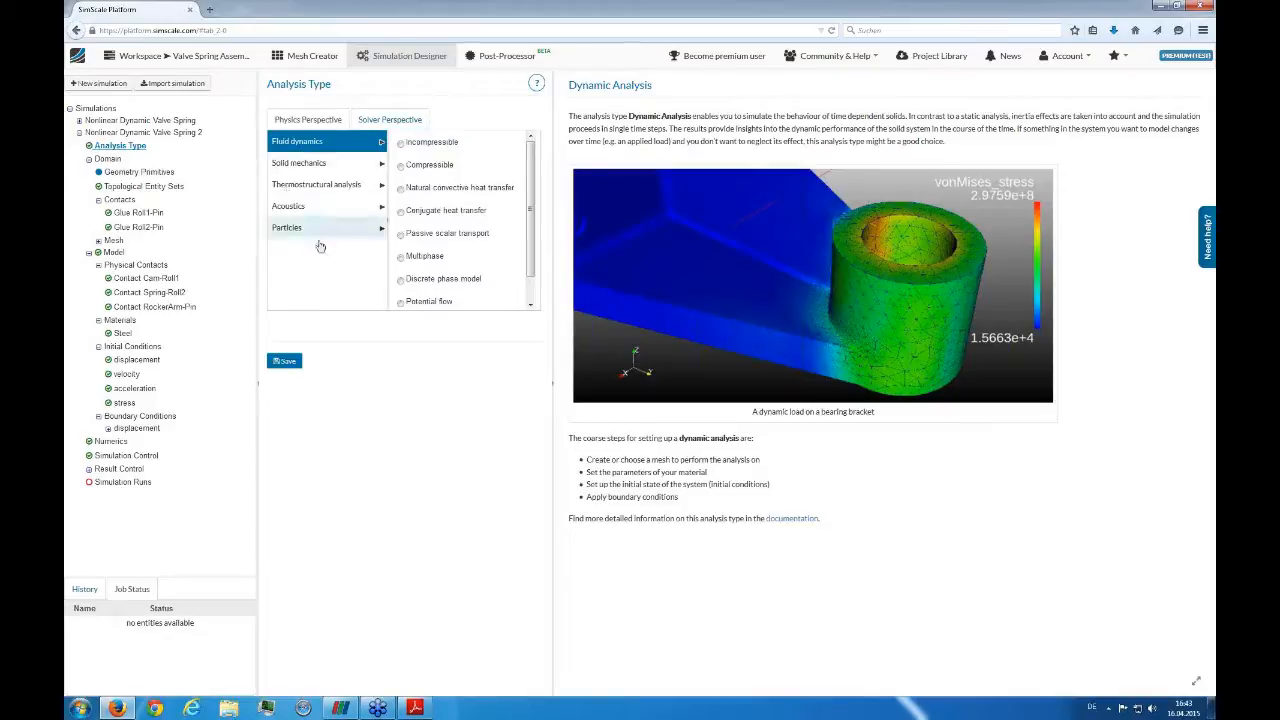
left_click(298, 165)
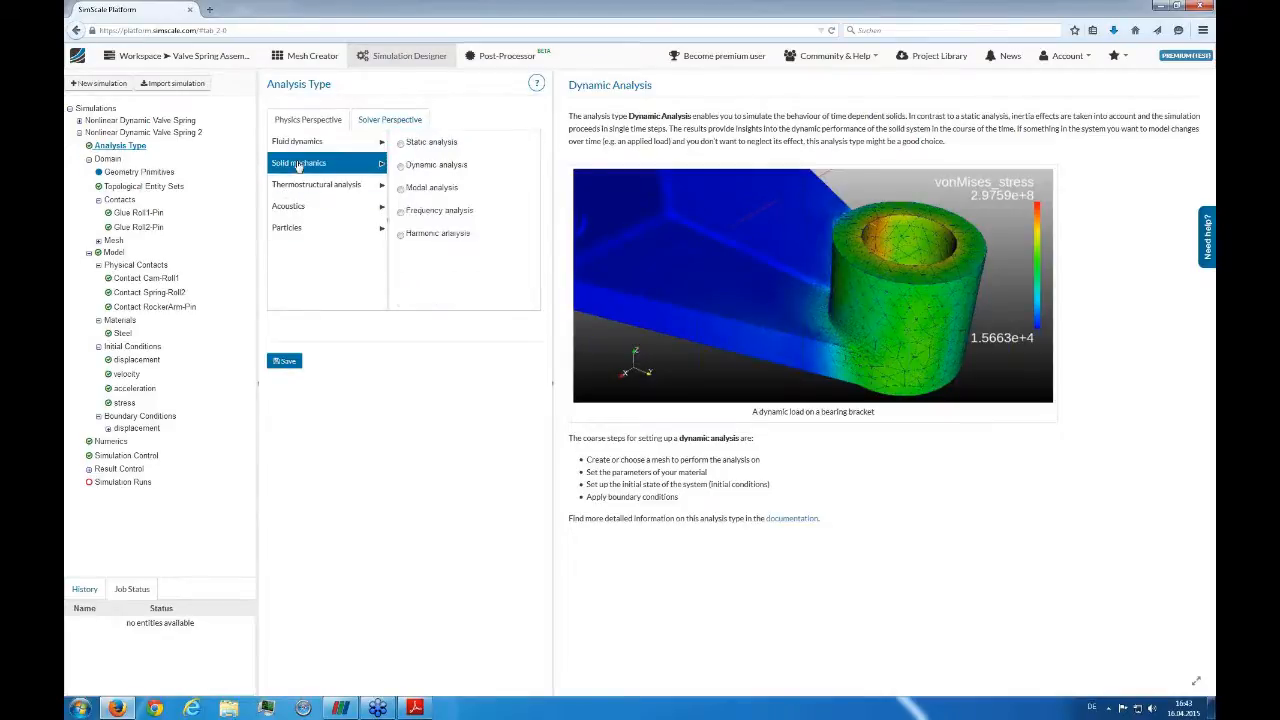
left_click(402, 168)
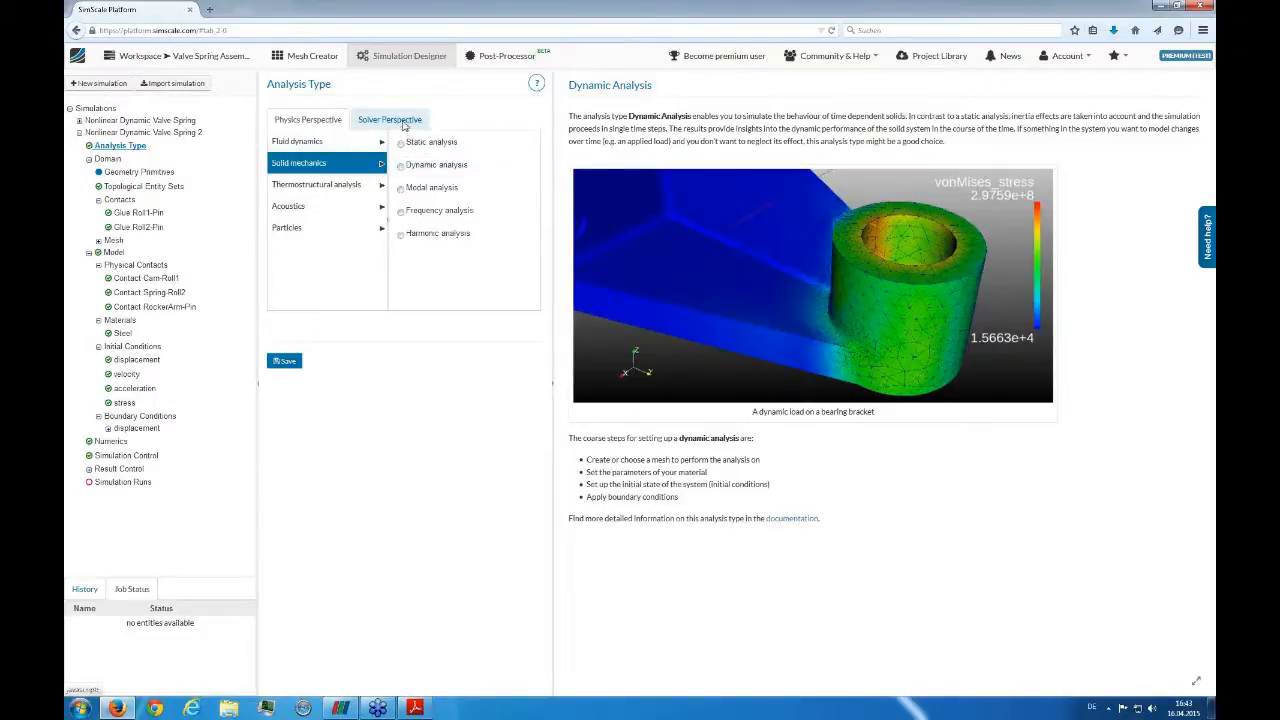
Compare the CalculiX and Code_Aster analysis types in the solver perspective, ending on Code_Aster's Dynamic analysis
left_click(404, 122)
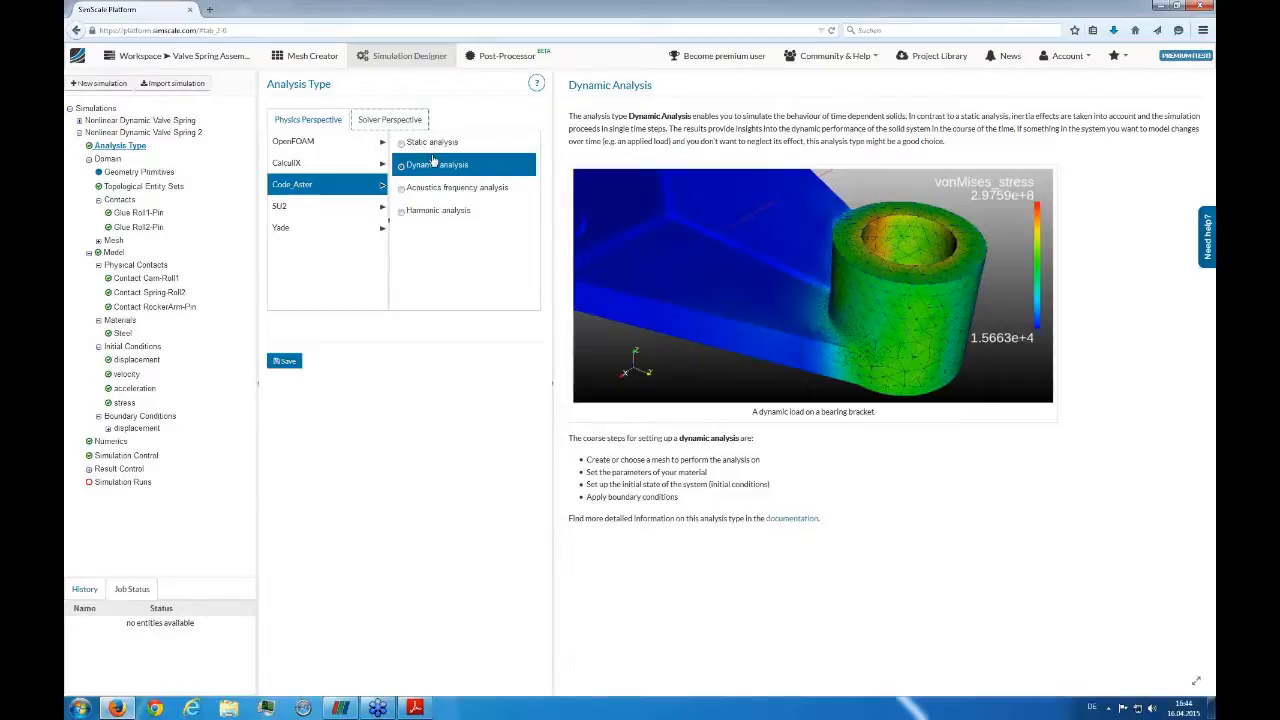
left_click(372, 163)
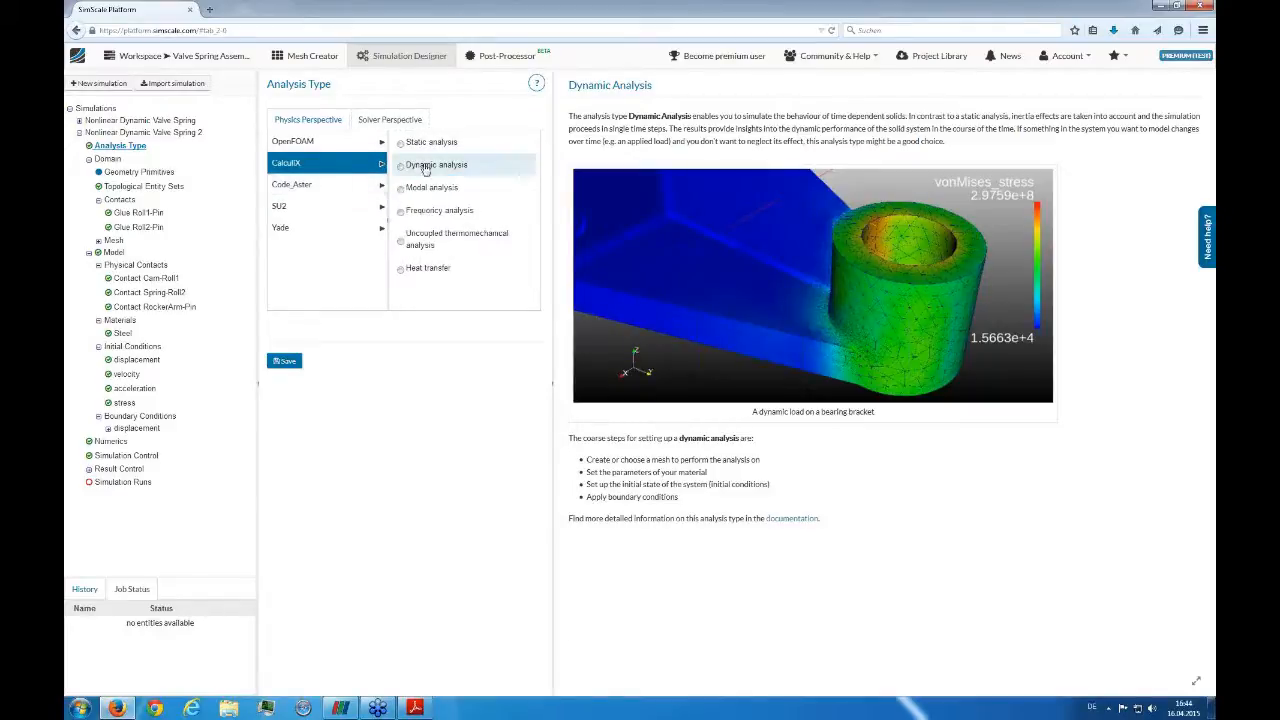
left_click(403, 165)
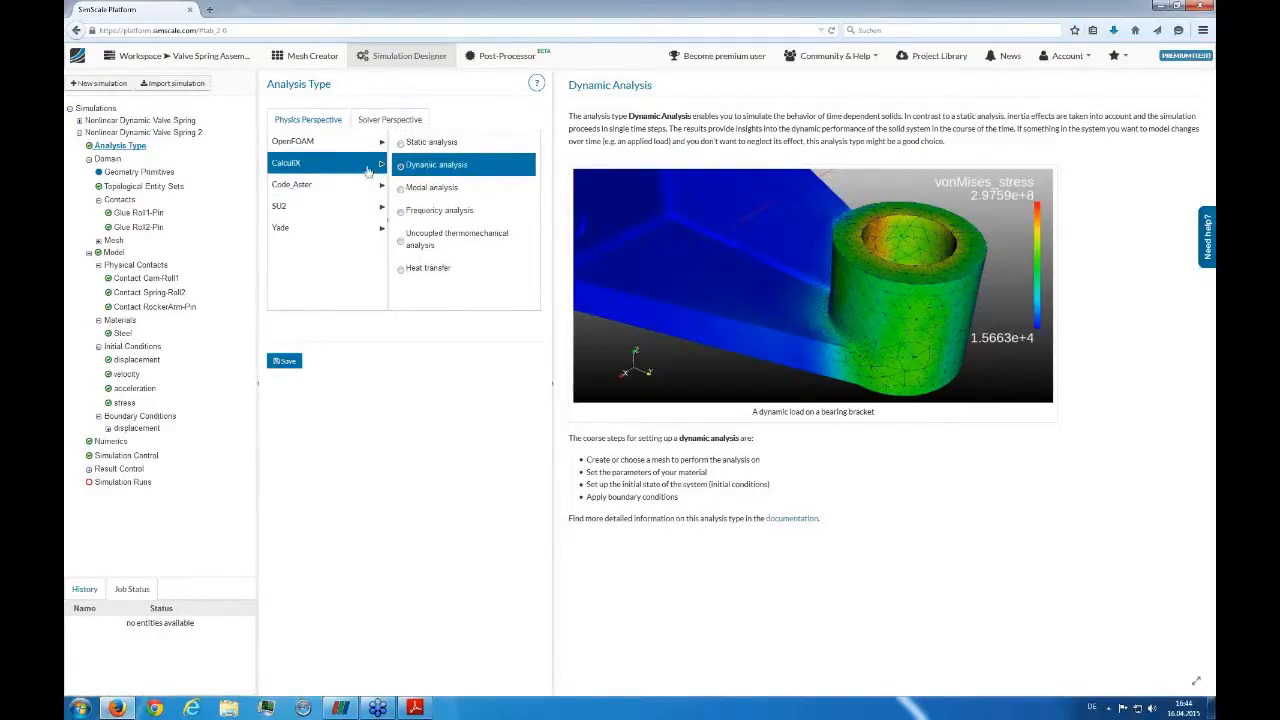
left_click(310, 184)
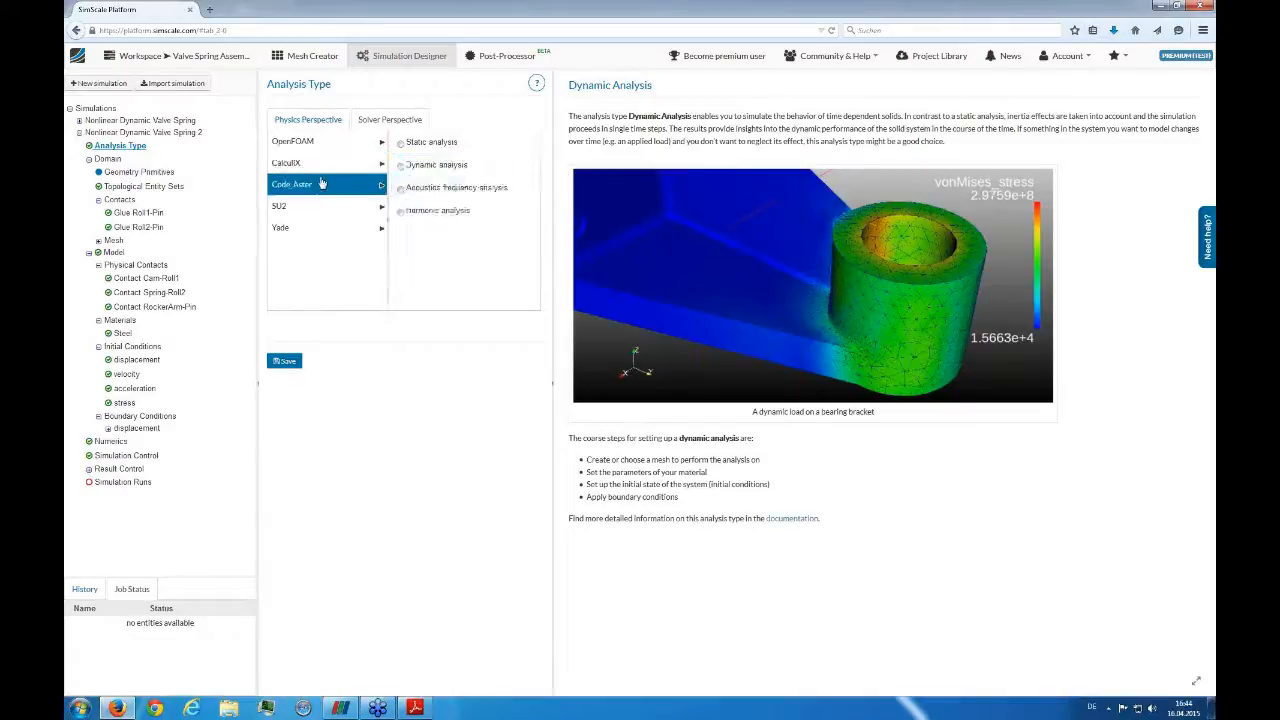
left_click(403, 165)
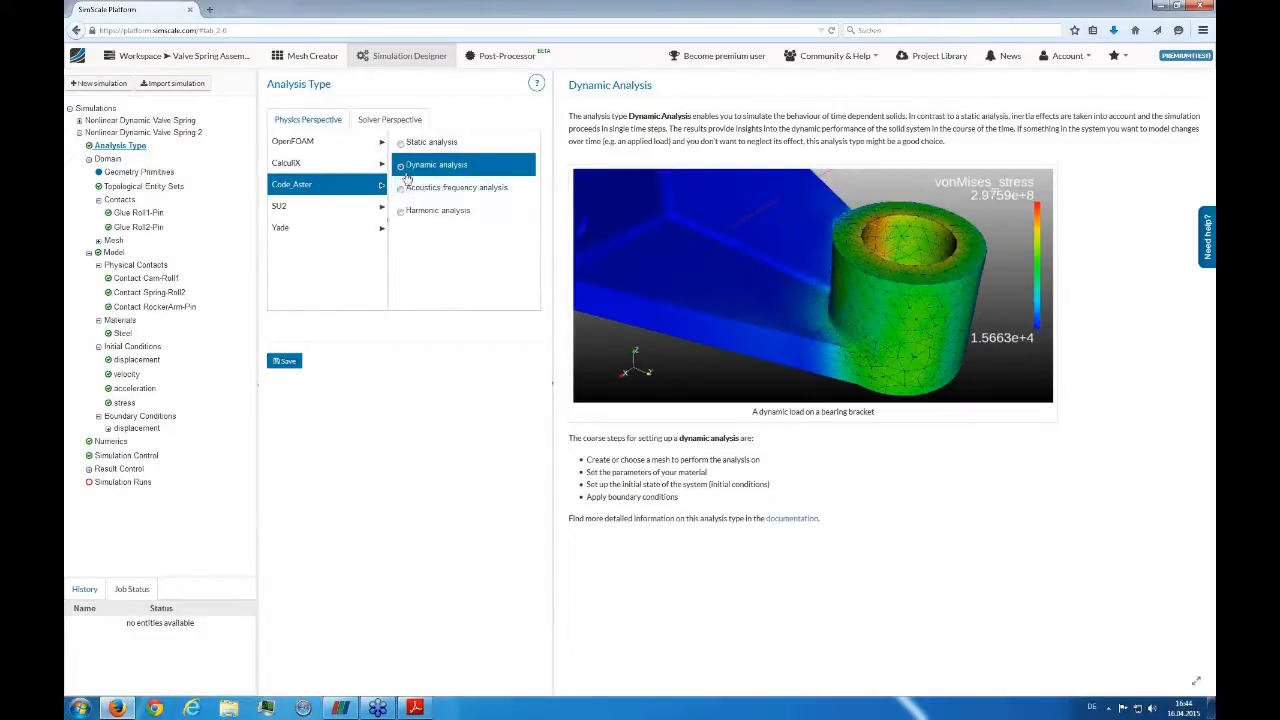
Look through the domain's geometry primitives and the face sets listed under the topological entity sets
left_click(109, 198)
left_click(101, 175)
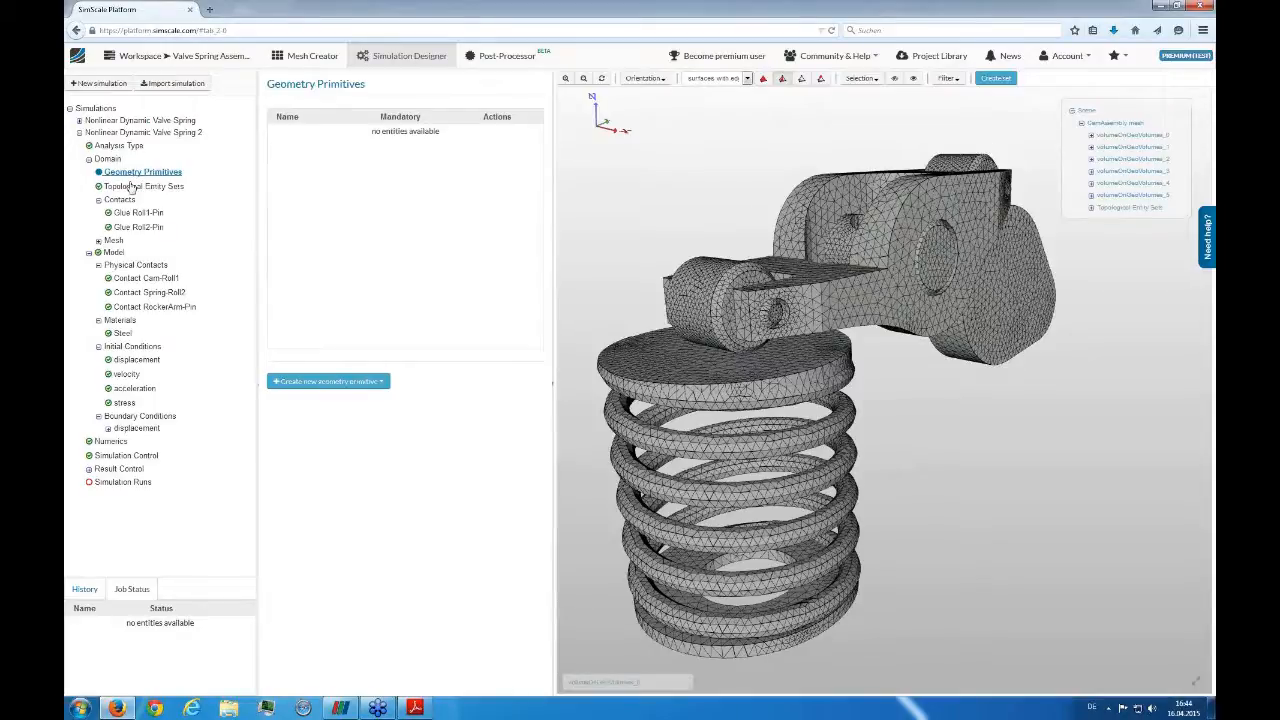
left_click(104, 160)
left_click(112, 186)
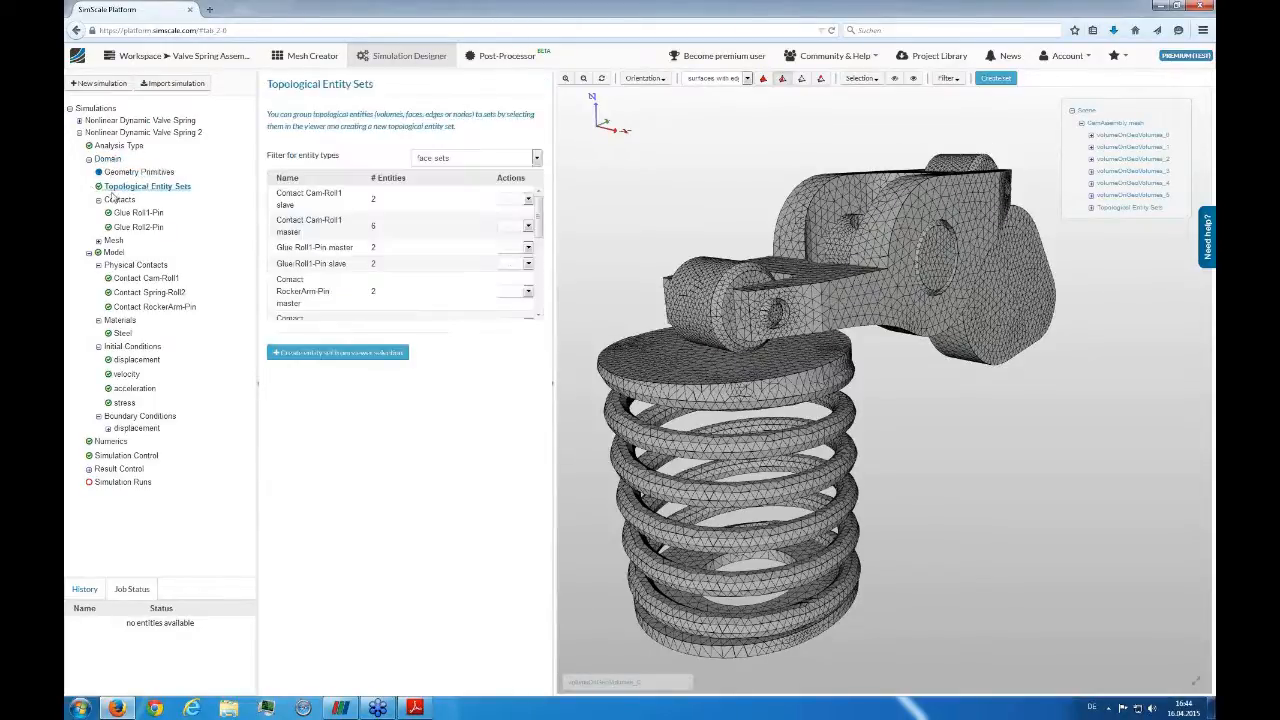
mouse_move(538, 209)
left_mouse_down()
mouse_move(538, 235)
mouse_move(534, 192)
left_mouse_up()
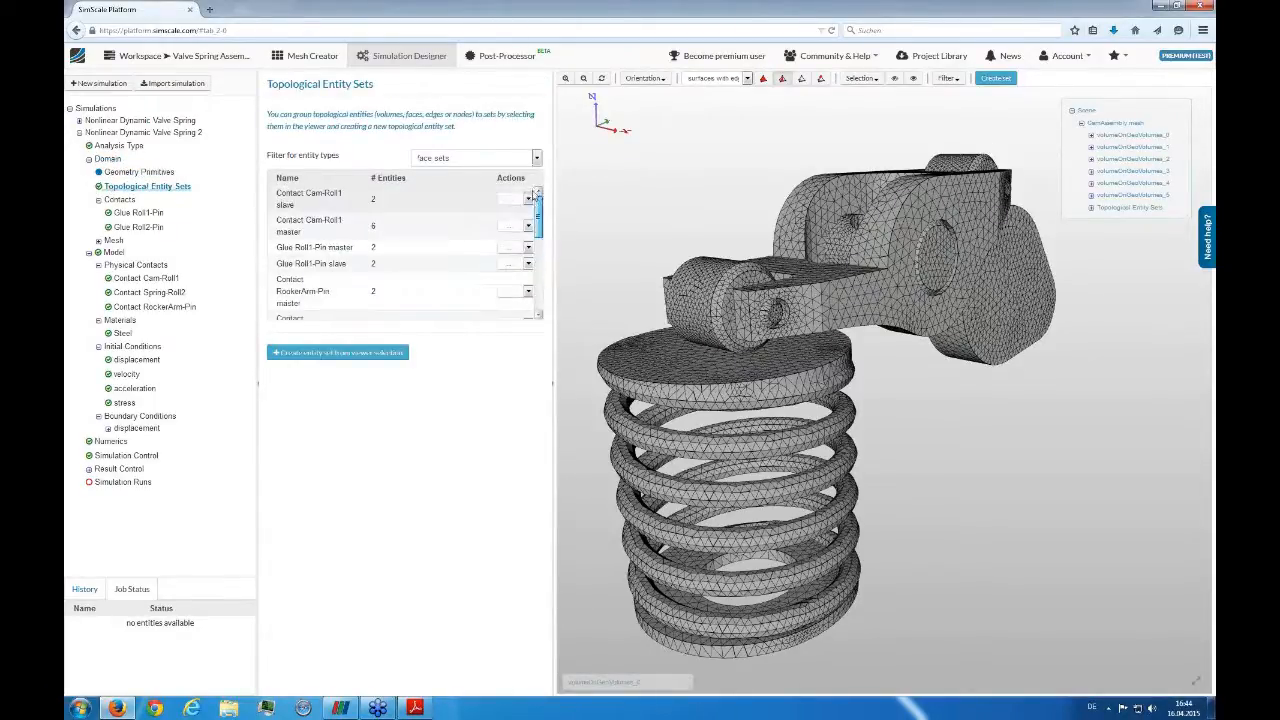
Select the outer faces of the roller above the spring in the viewer and deselect them again
left_click_drag(700, 276, 617, 209)
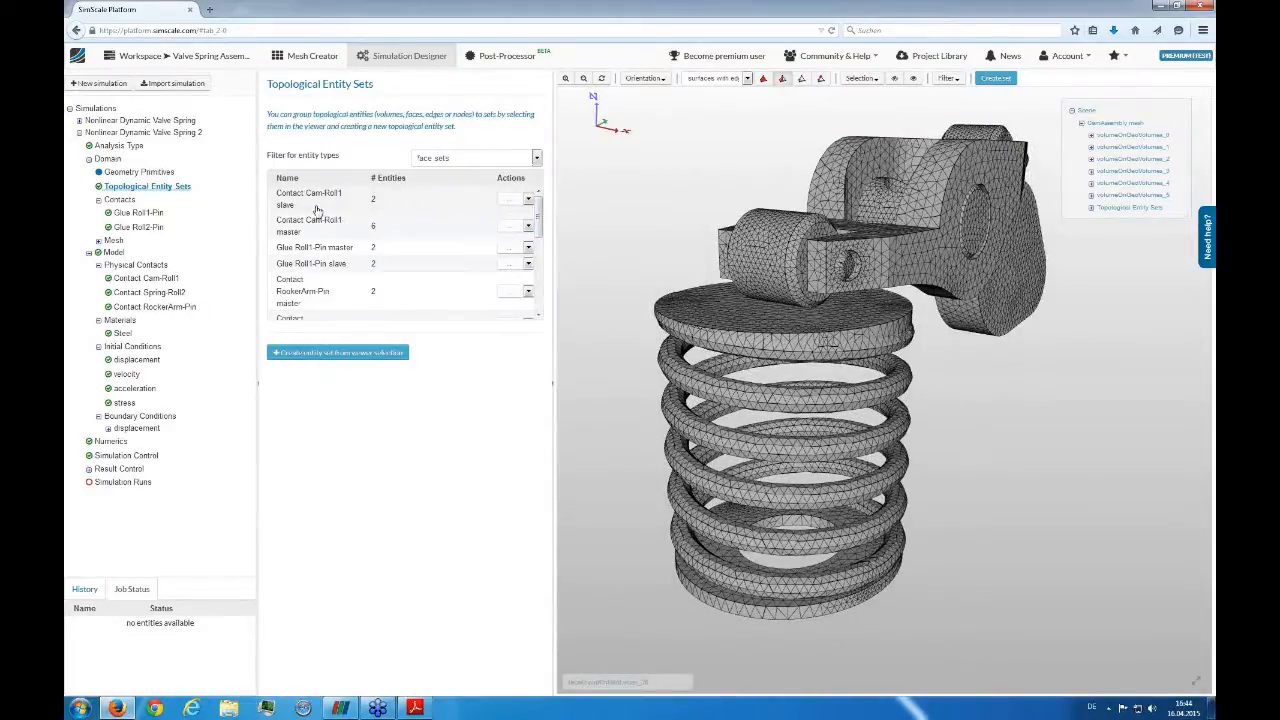
mouse_move(626, 238)
left_mouse_down()
mouse_move(686, 249)
mouse_move(640, 246)
left_mouse_up()
scroll(784, 336, "up", 1)
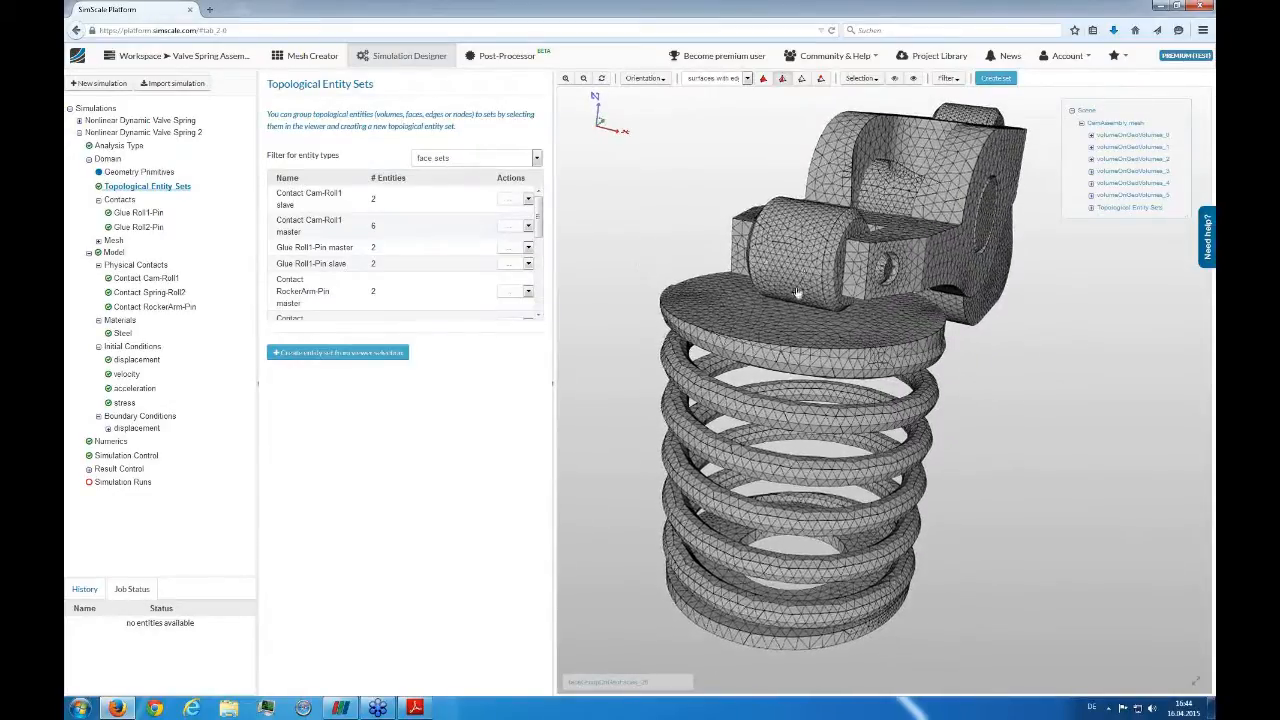
left_click(797, 291)
left_click(798, 253)
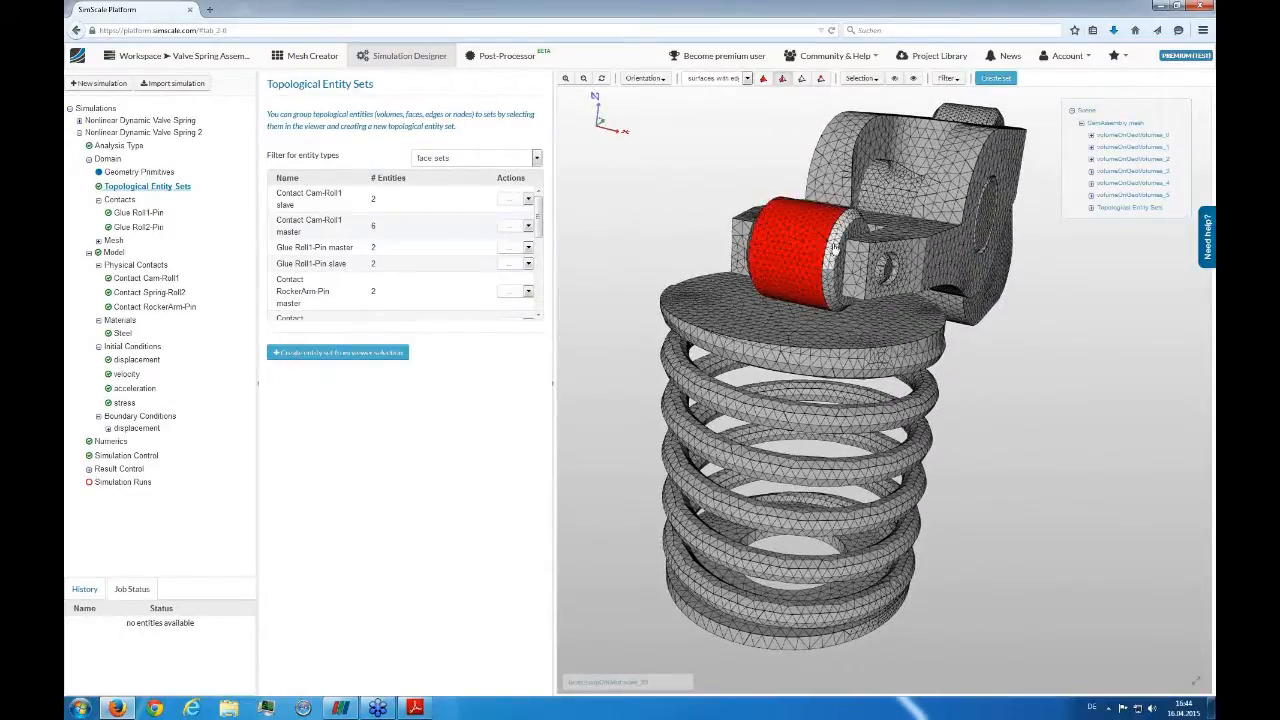
left_click(750, 249)
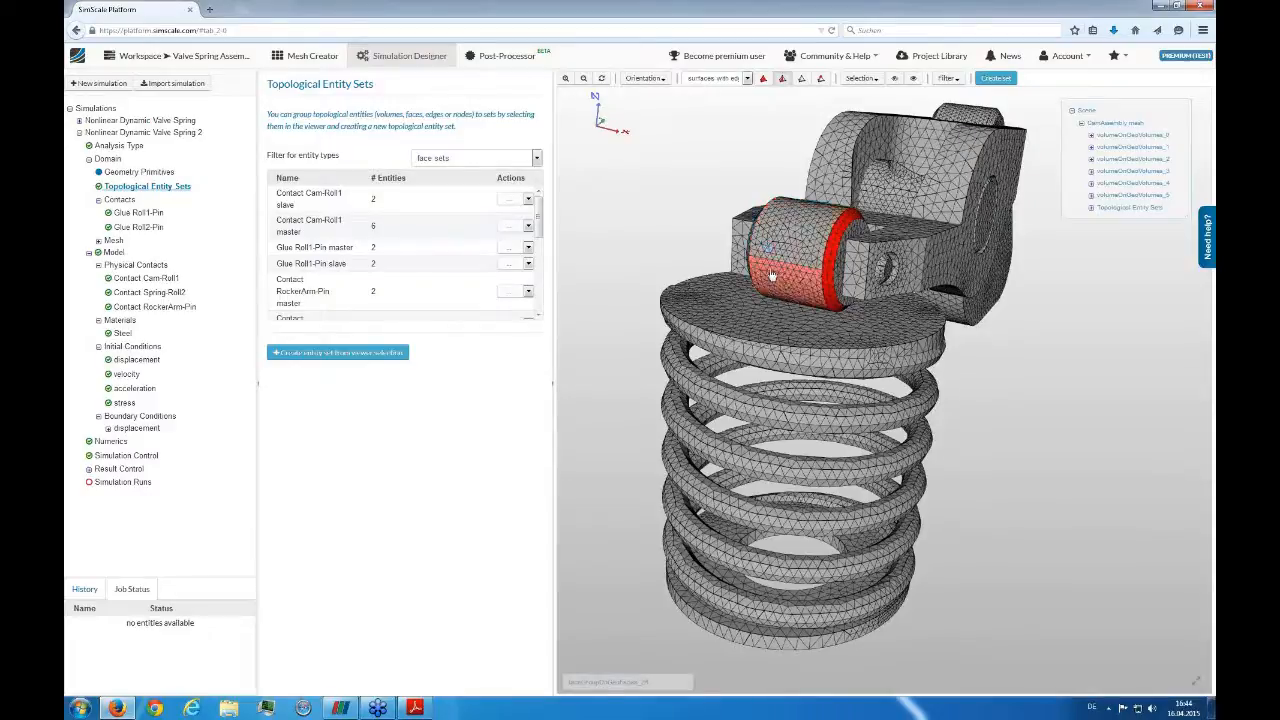
left_click(823, 278)
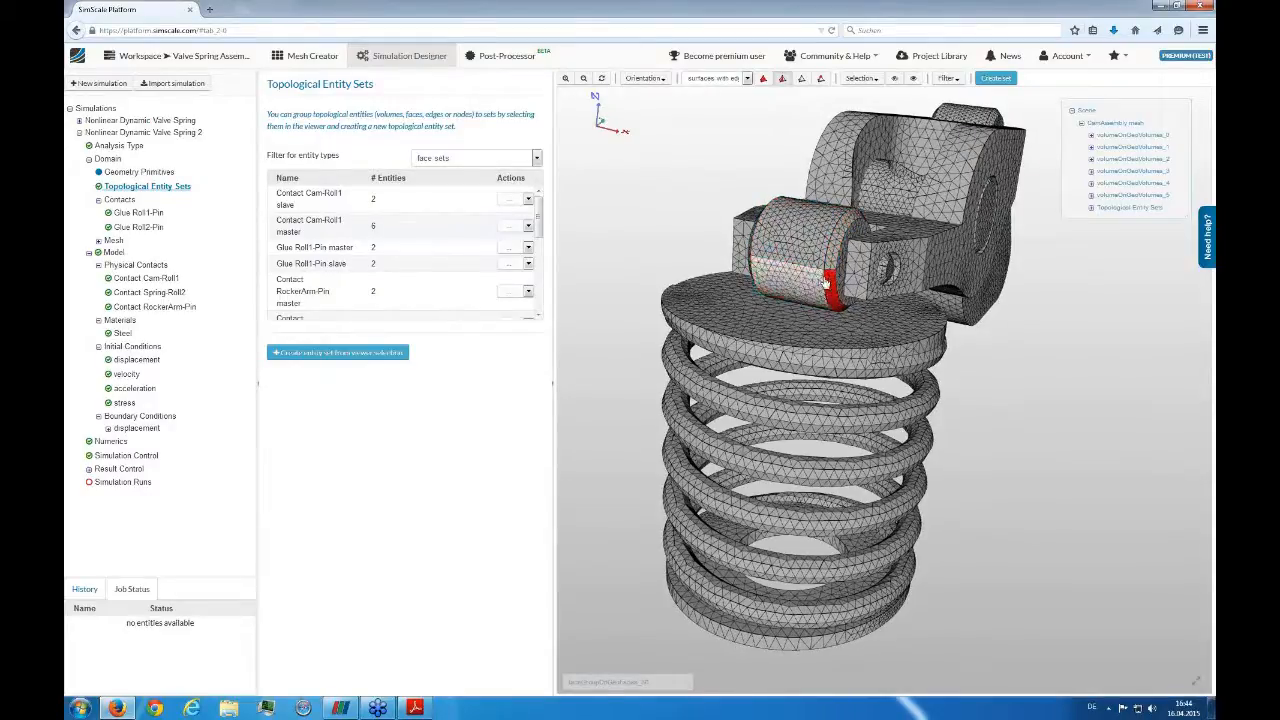
left_click_drag(695, 156, 680, 176)
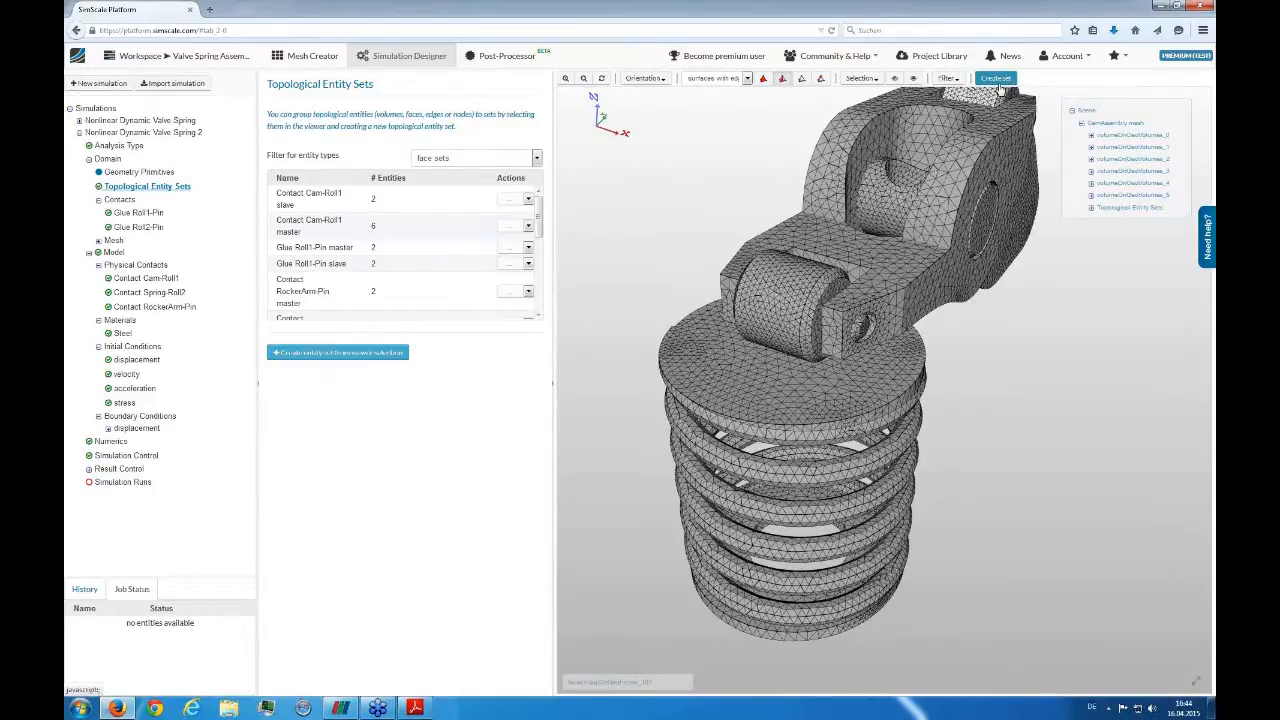
left_click_drag(754, 292, 667, 266)
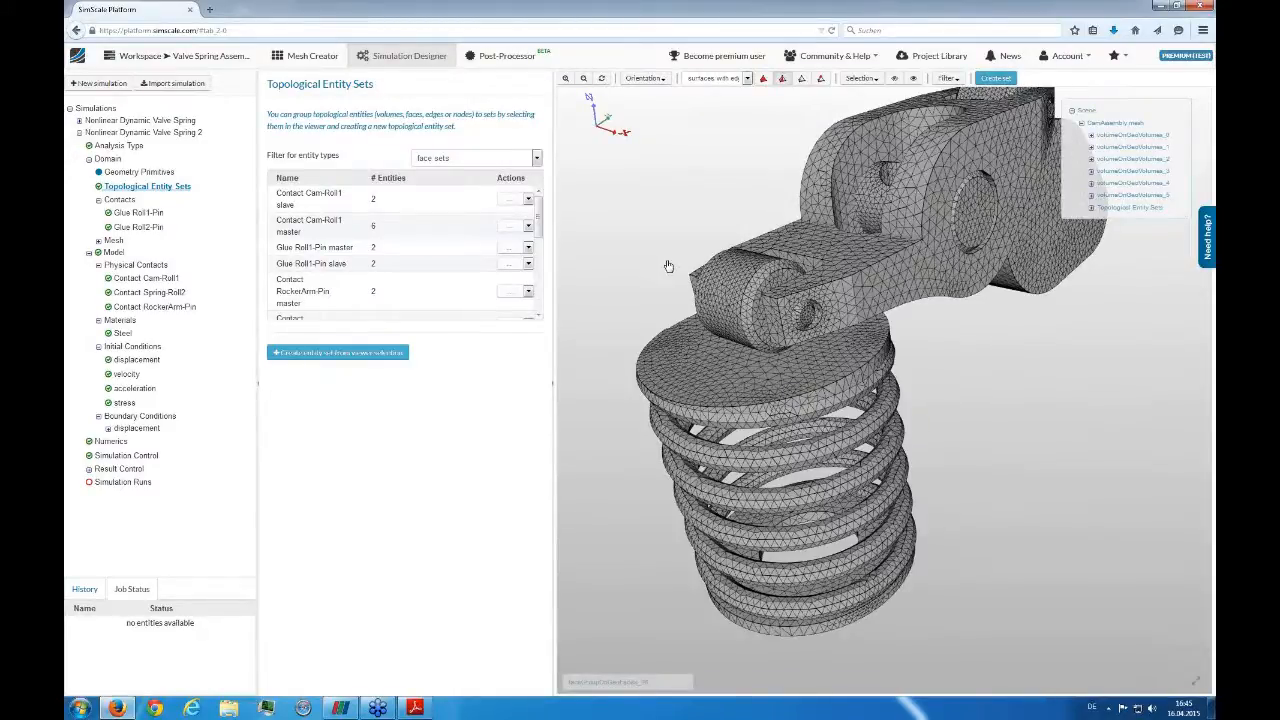
Highlight the Contact Cam-Roll1 slave face set and inspect its faces on the roller next to the cam
left_click_drag(540, 213, 552, 198)
left_click_drag(697, 226, 640, 239)
left_click(286, 205)
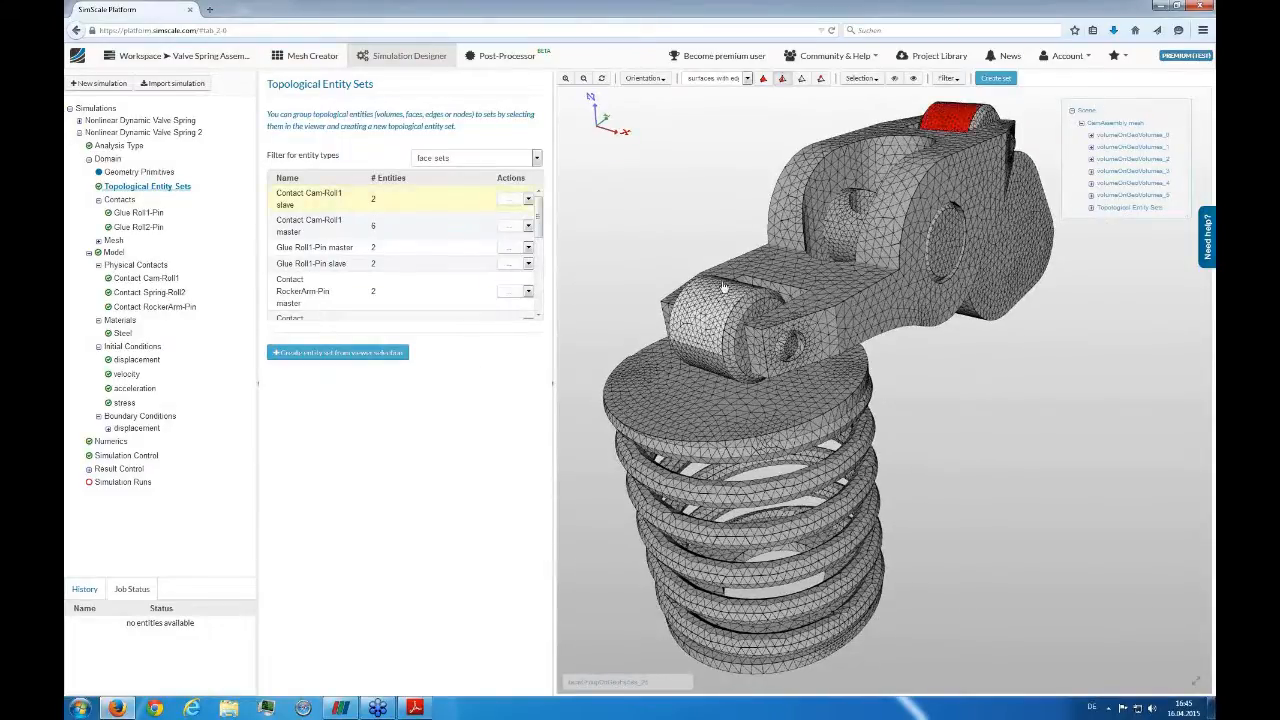
left_click_drag(697, 232, 854, 486)
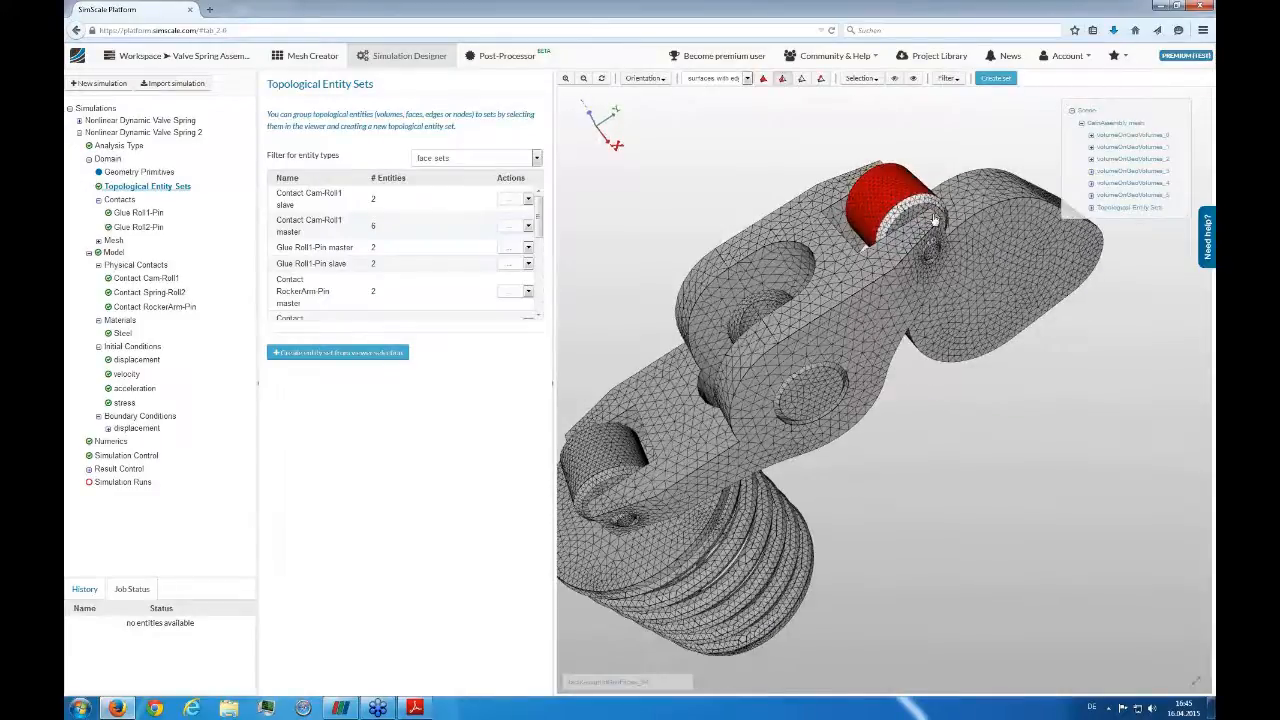
left_click_drag(1017, 160, 770, 211)
left_click_drag(1150, 232, 950, 212)
left_click(917, 251)
left_click_drag(671, 169, 730, 235)
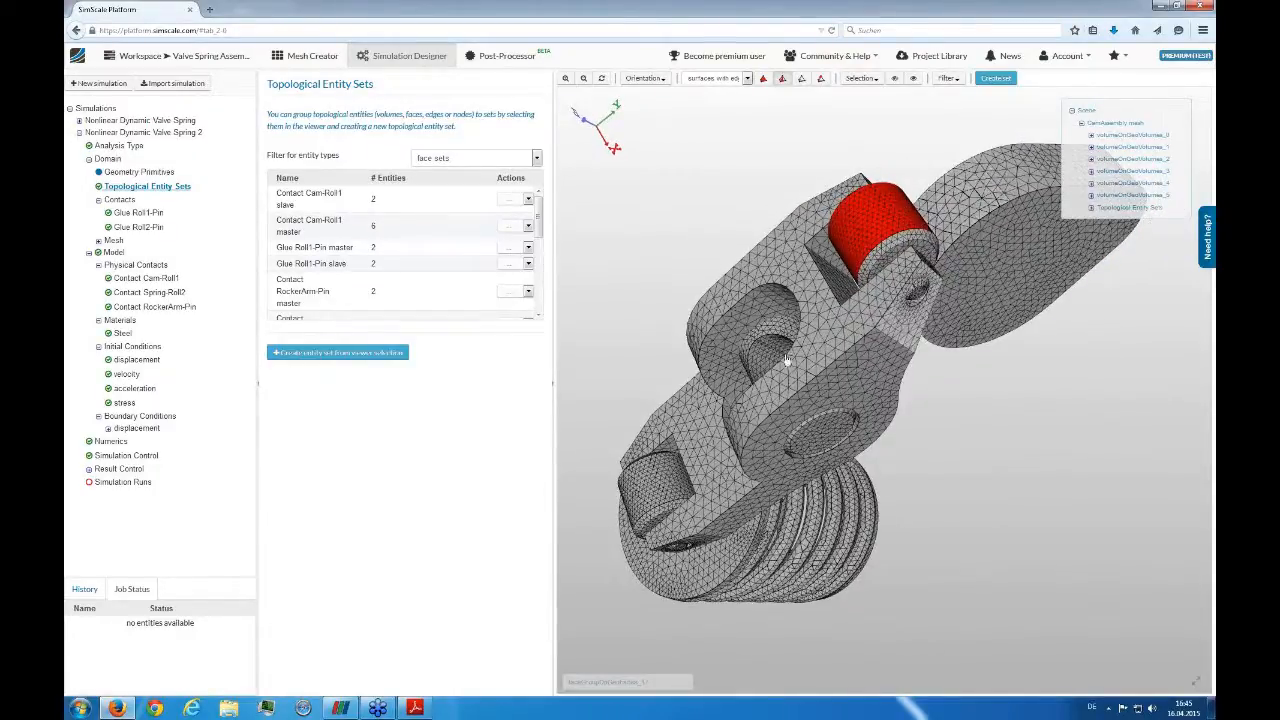
Check the Contact Cam-Roll1 master and Glue Roll1-Pin master face sets on the assembly
left_click(286, 228)
mouse_move(782, 194)
left_mouse_down()
mouse_move(782, 312)
mouse_move(774, 158)
mouse_move(743, 120)
mouse_move(720, 383)
mouse_move(773, 195)
left_mouse_up()
left_click(370, 247)
left_click_drag(596, 248, 669, 225)
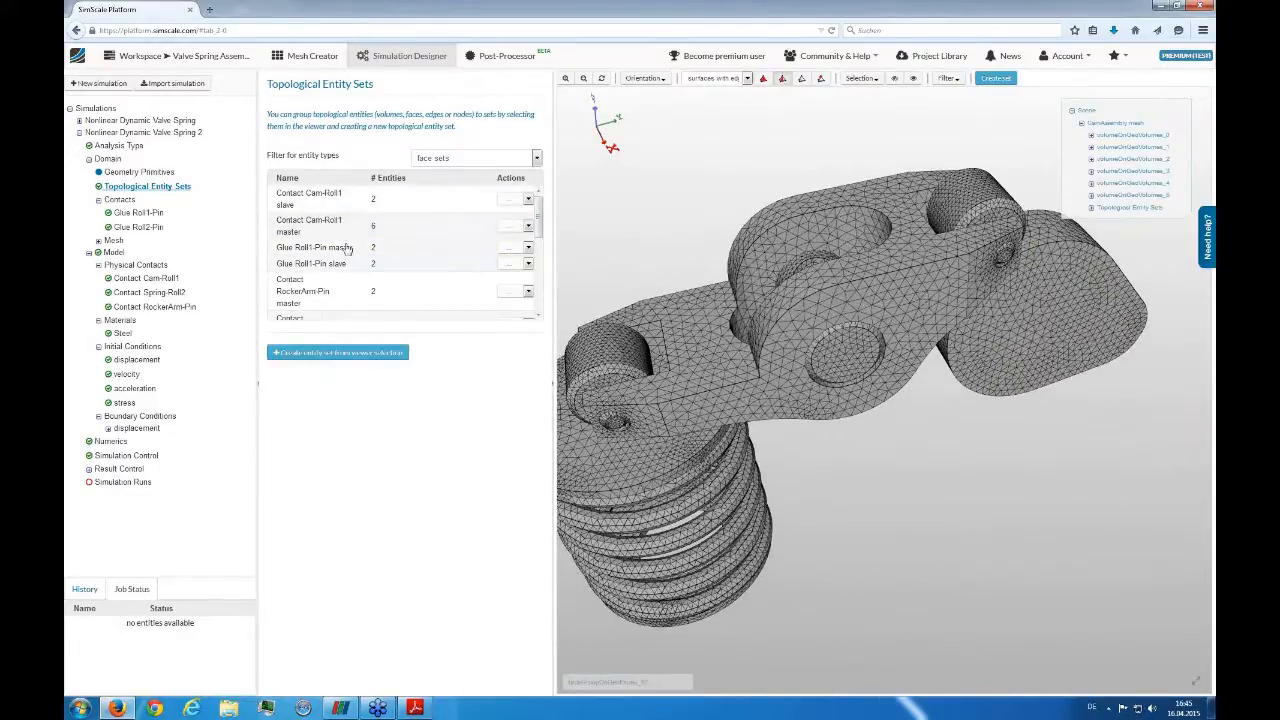
left_click_drag(800, 175, 607, 261)
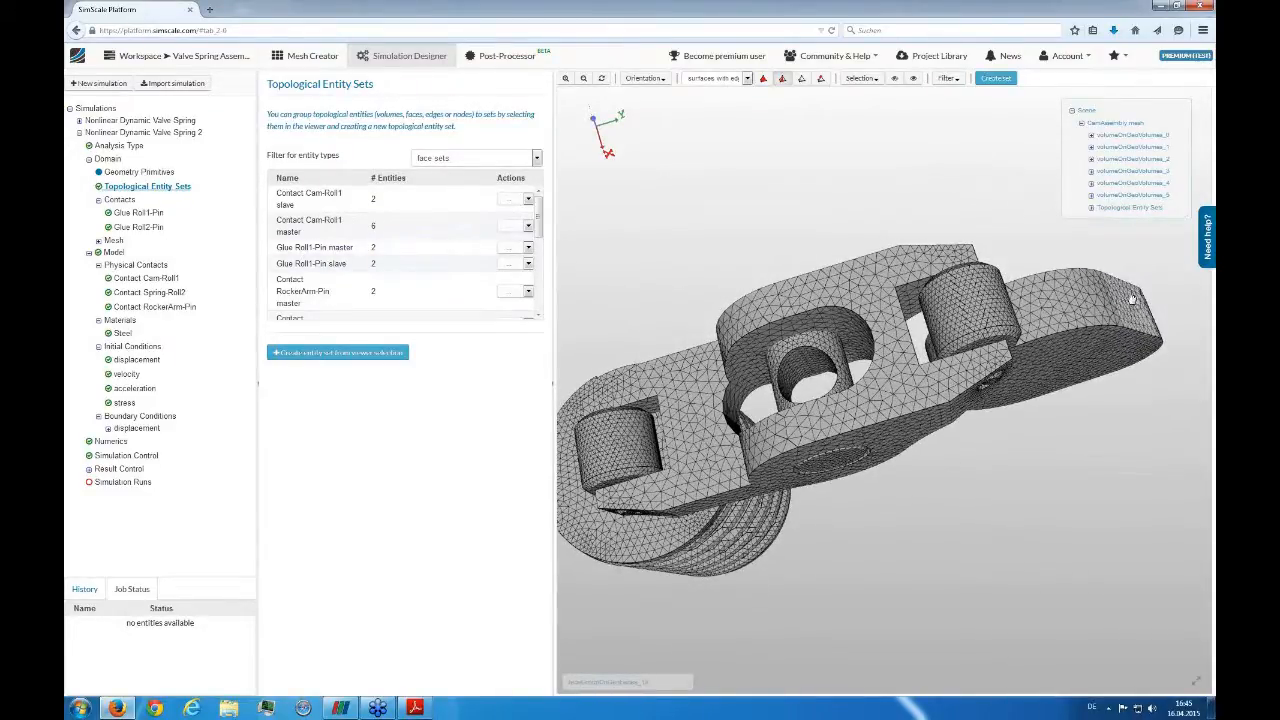
Hide the roller volume next to the cam to expose its pin, and display the model as surfaces without mesh edges
left_click(764, 79)
left_click(965, 308)
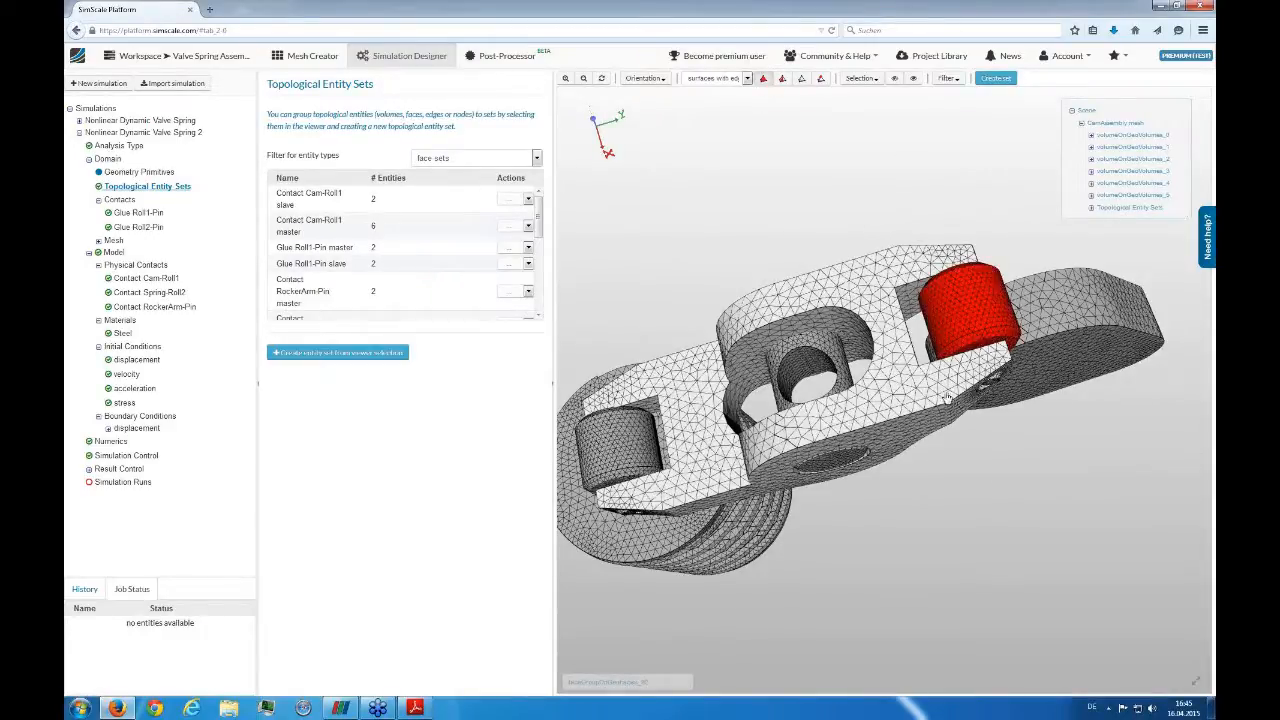
right_click(881, 216)
left_click(893, 284)
left_click(716, 78)
left_click(715, 95)
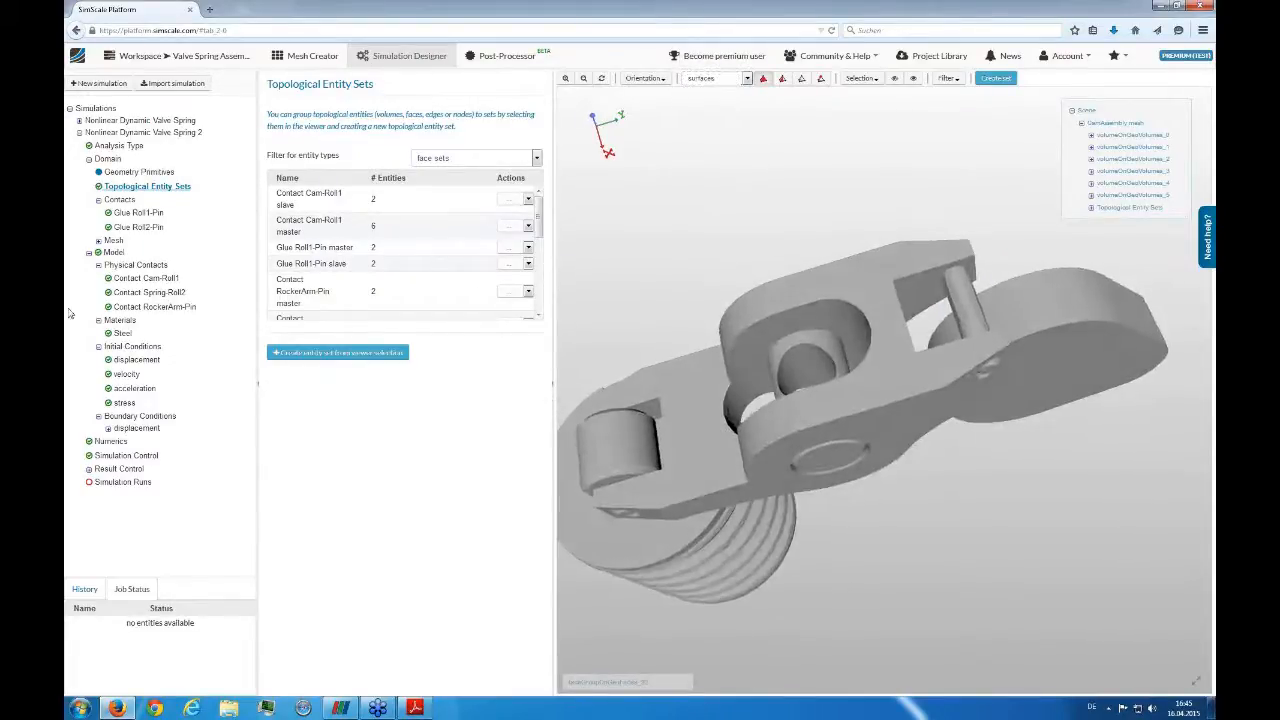
Highlight the Glue Roll1-Pin master face set and inspect the pin in the rocker arm's fork next to the cam
left_click(300, 247)
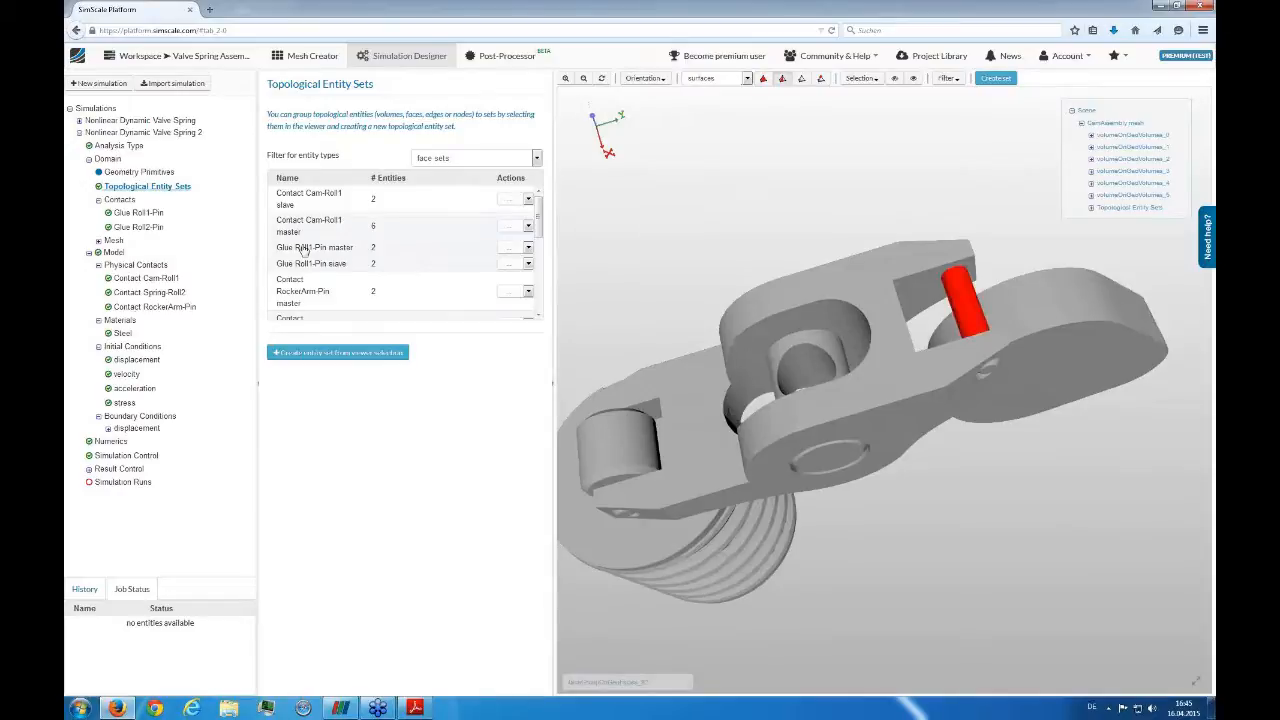
left_click_drag(763, 230, 925, 330)
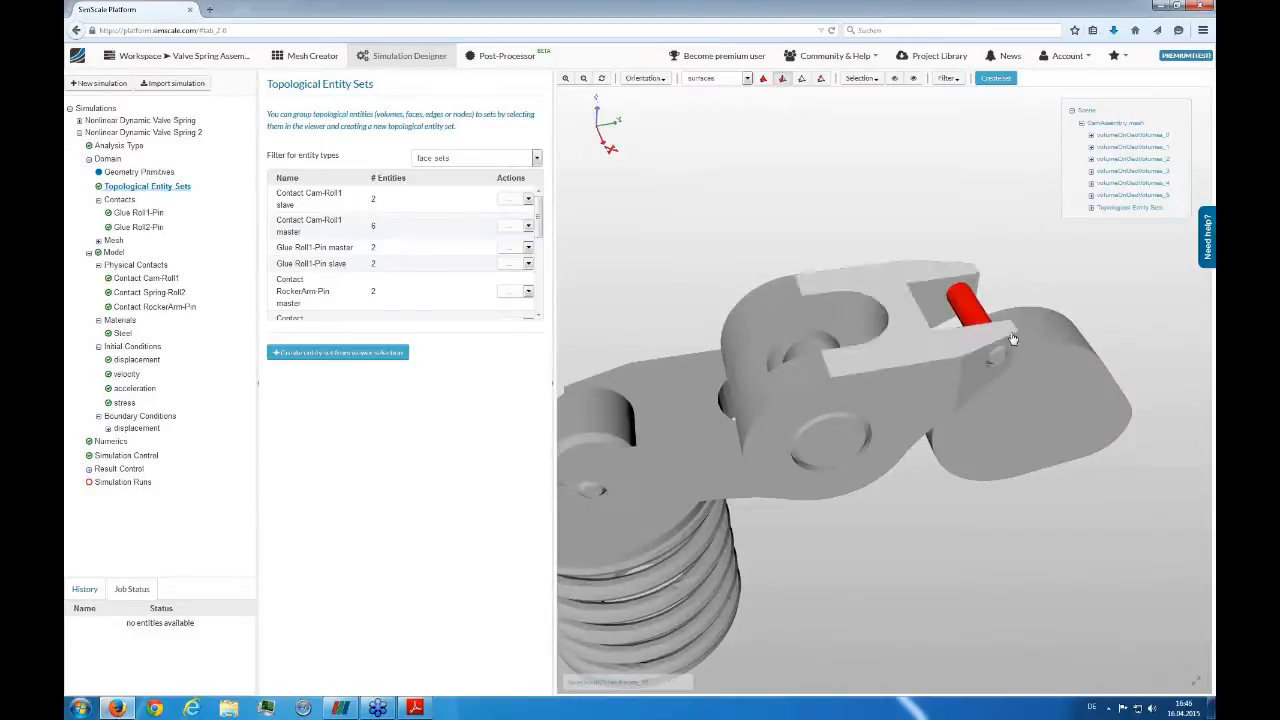
left_click_drag(565, 243, 786, 135)
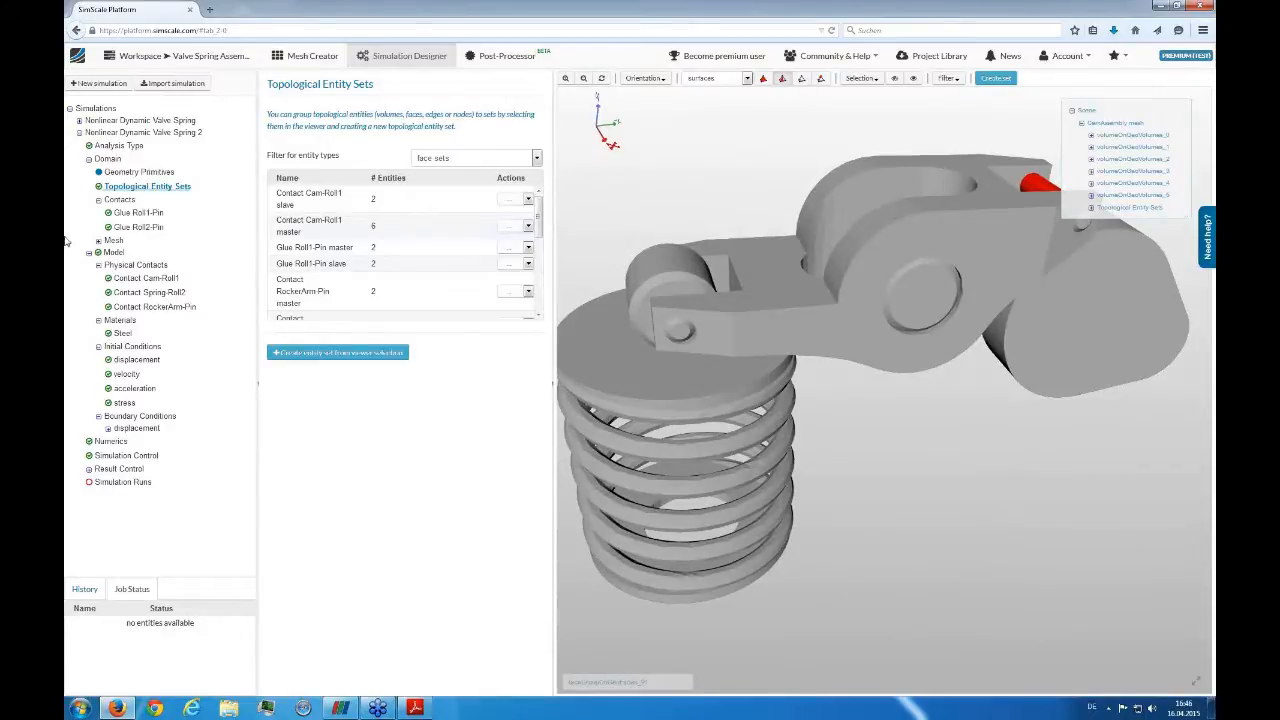
Open the Contacts overview and examine the cam, rocker arm, rollers and spring of the assembly from several sides
left_click(119, 200)
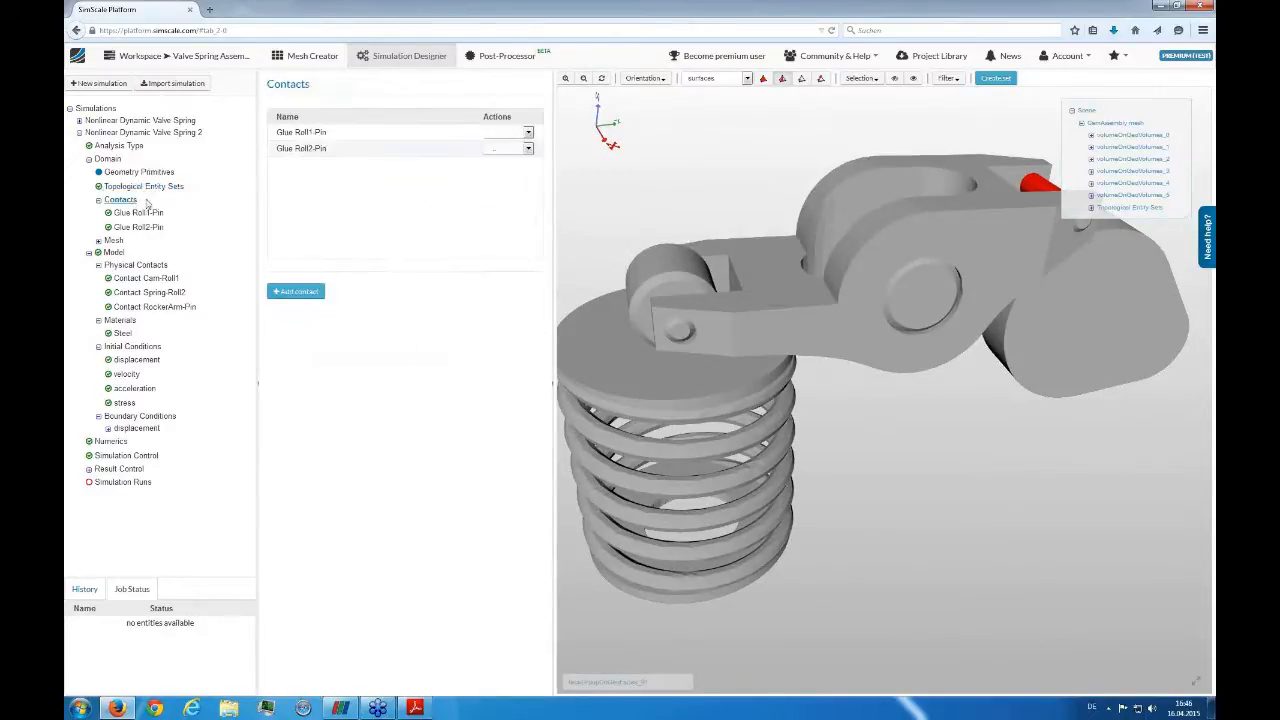
left_click_drag(754, 190, 757, 270)
left_click_drag(934, 458, 912, 397)
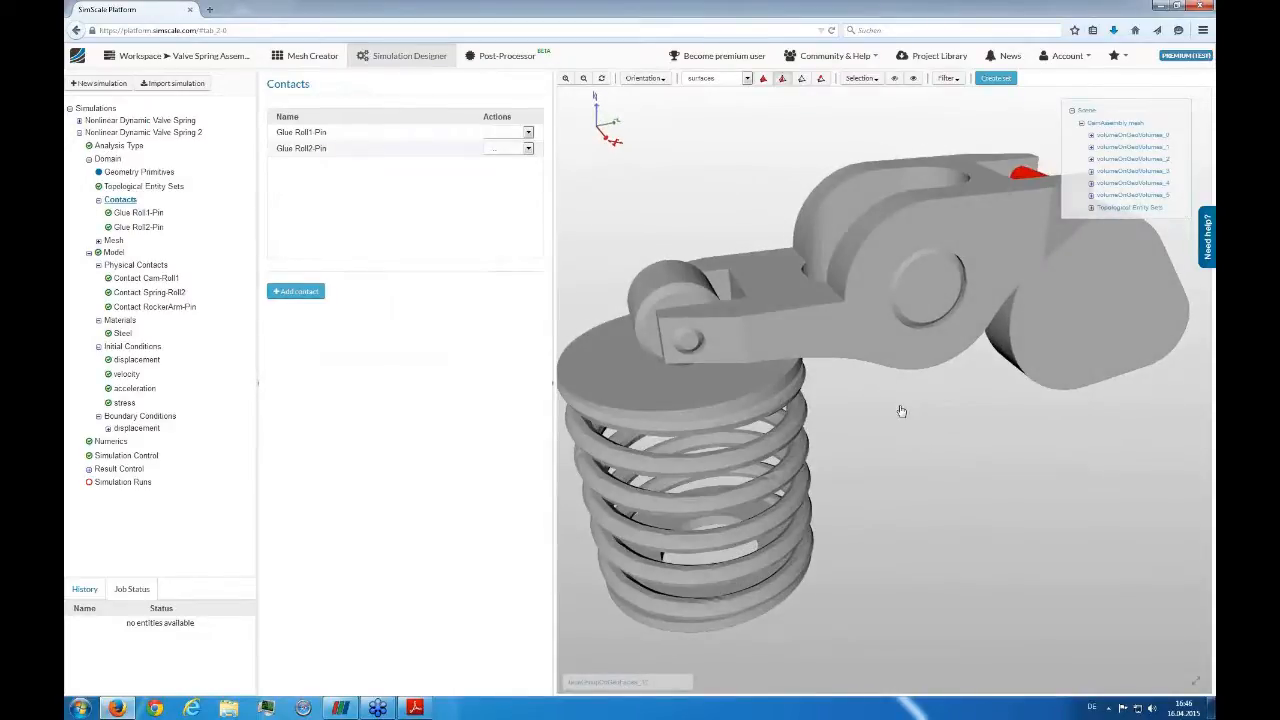
left_click_drag(954, 526, 980, 511)
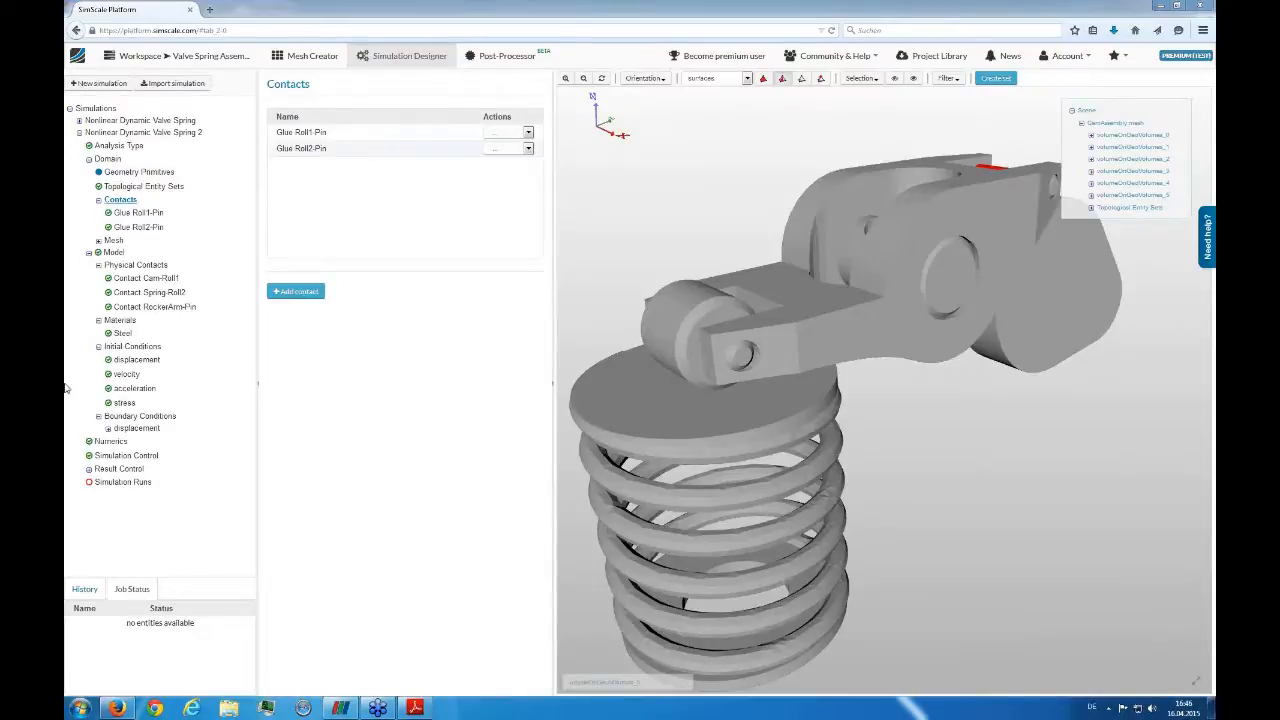
left_click_drag(1086, 563, 1023, 592)
middle_click_drag(1023, 480, 862, 609)
left_click_drag(862, 609, 852, 643)
middle_click_drag(701, 326, 768, 232)
left_click_drag(974, 537, 1016, 518)
left_click_drag(829, 526, 843, 500)
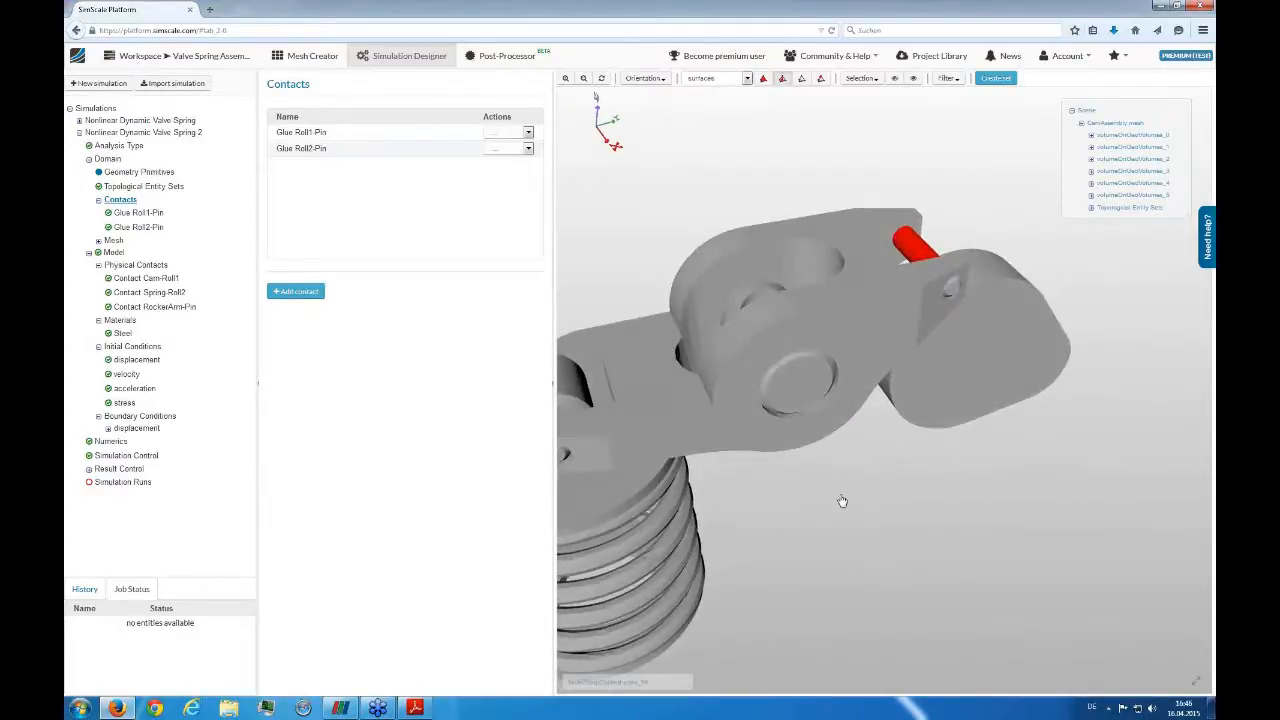
middle_click_drag(843, 500, 896, 479)
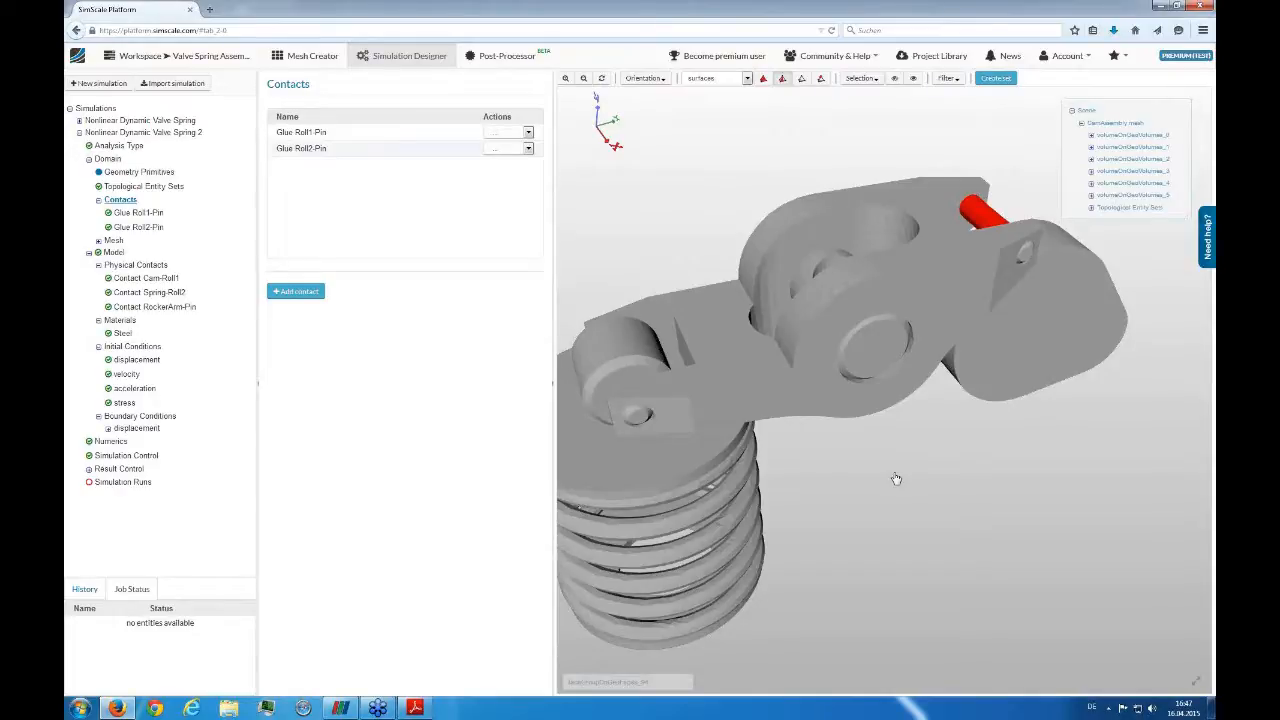
left_click_drag(948, 468, 933, 505)
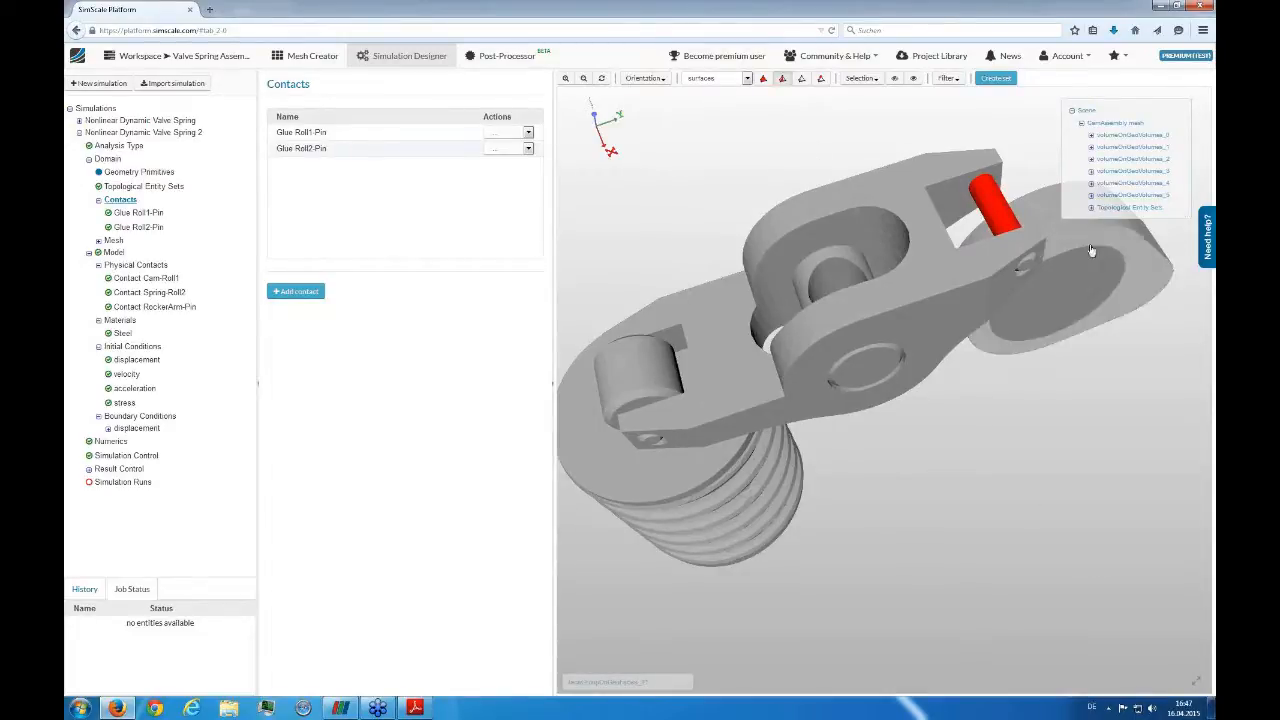
left_click_drag(1049, 443, 980, 449)
left_click_drag(721, 245, 634, 243)
left_click_drag(892, 485, 438, 218)
left_click_drag(686, 235, 686, 257)
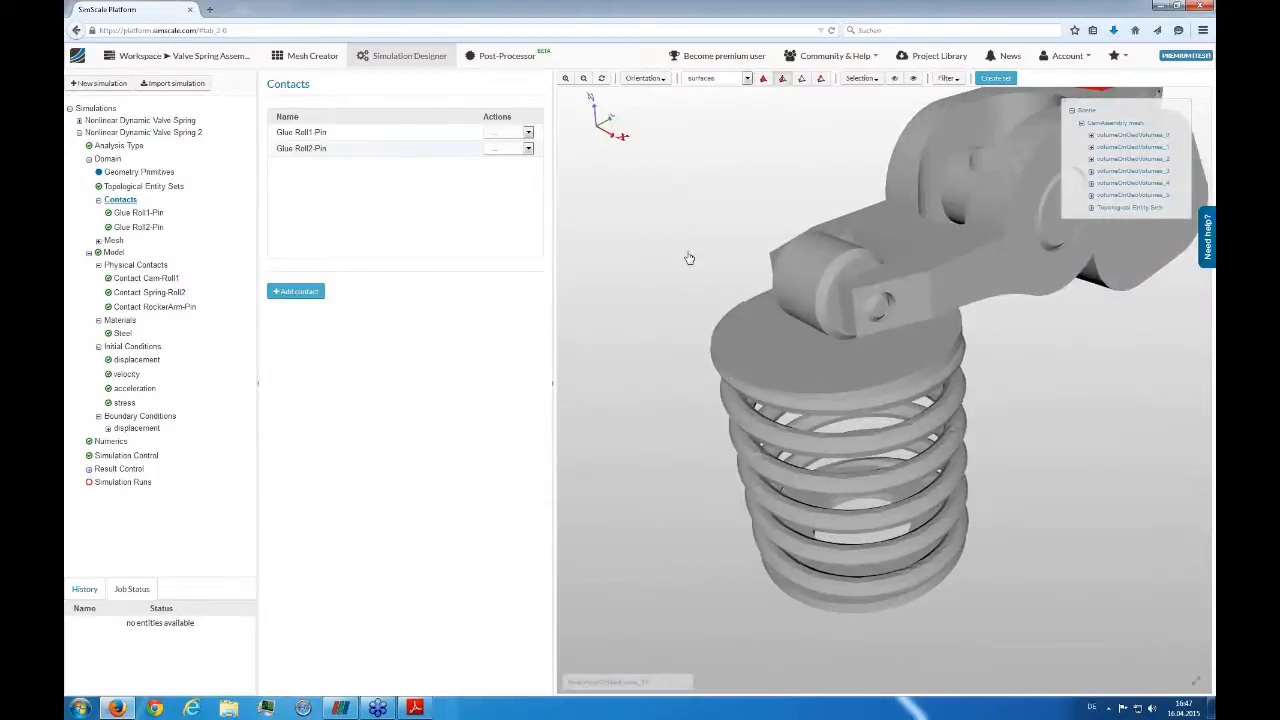
Select the outer face of the roller above the spring and the spring plate's upper face, and deselect them again
left_click(783, 302)
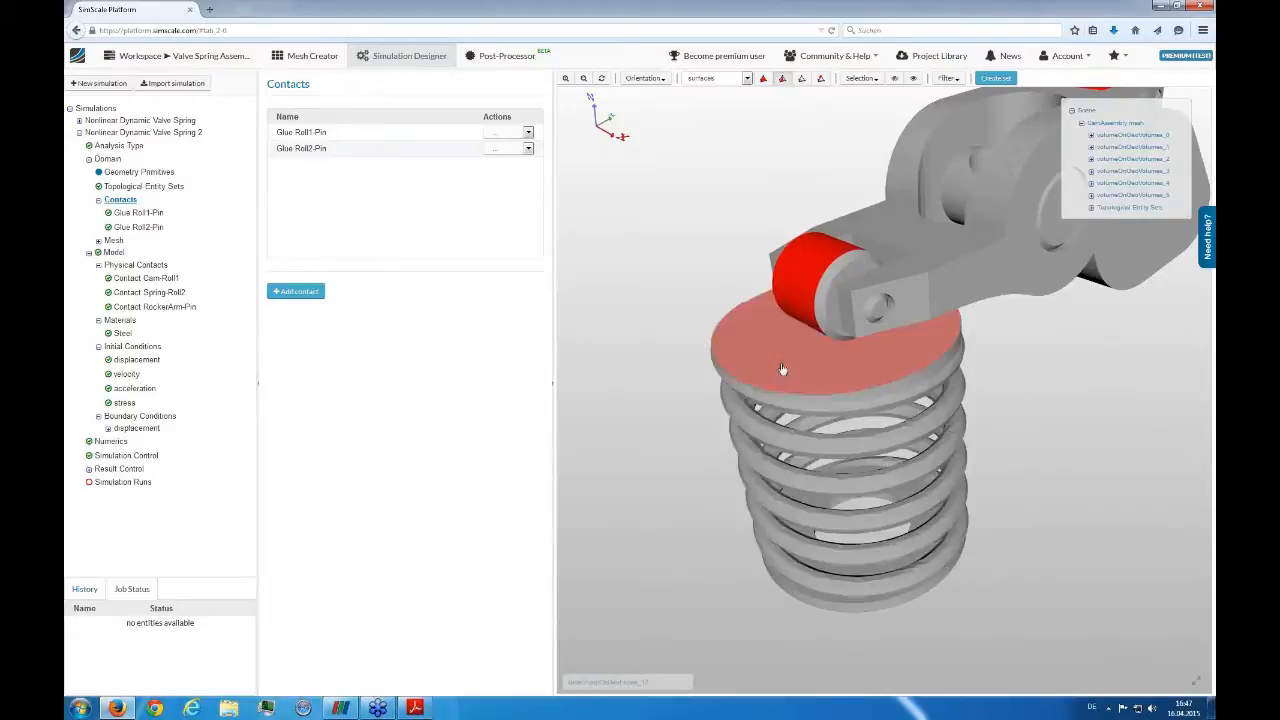
left_click(793, 334)
left_click(802, 305)
left_click(786, 323)
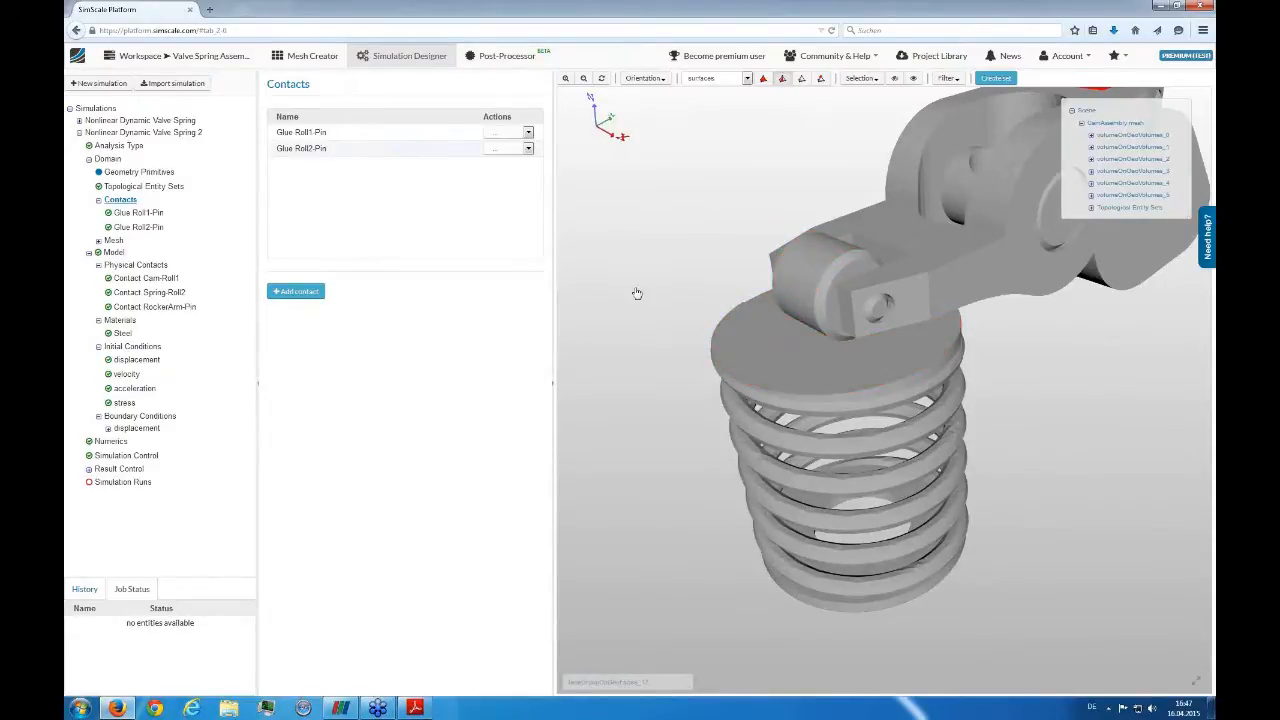
left_click_drag(637, 293, 650, 274)
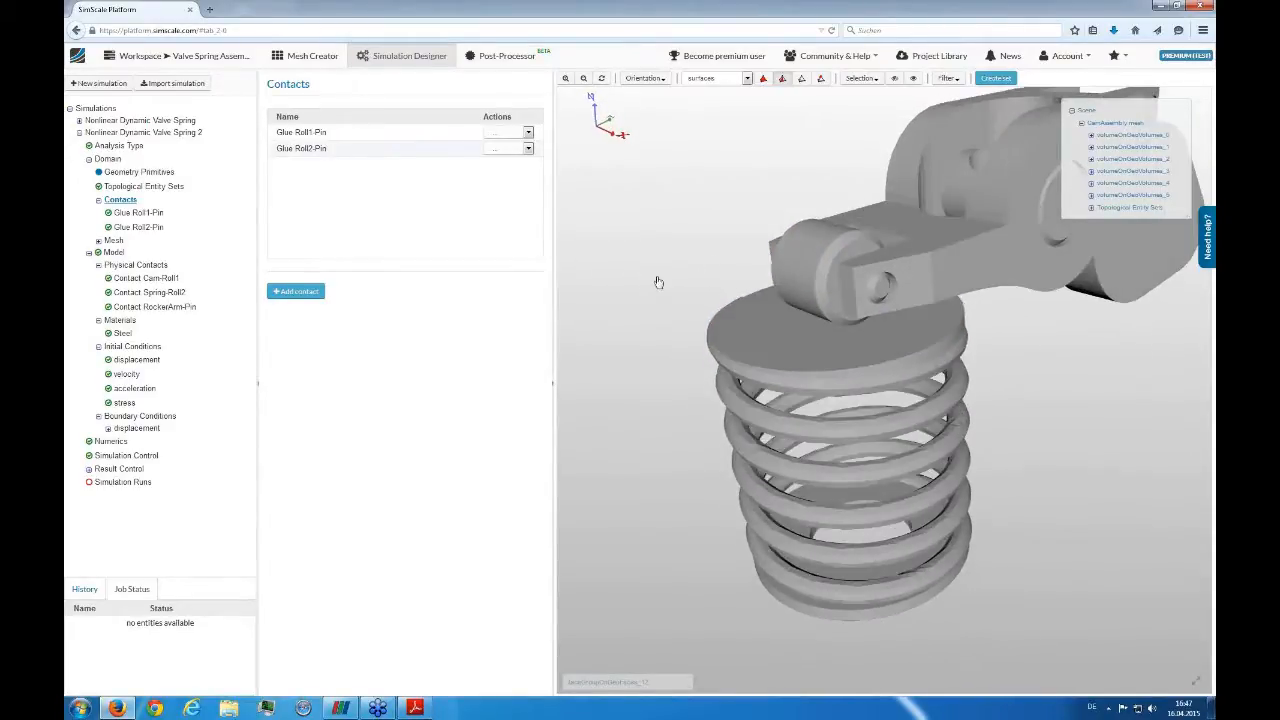
left_click(772, 286)
left_click_drag(614, 292, 623, 277)
left_click(791, 272)
left_click(783, 292)
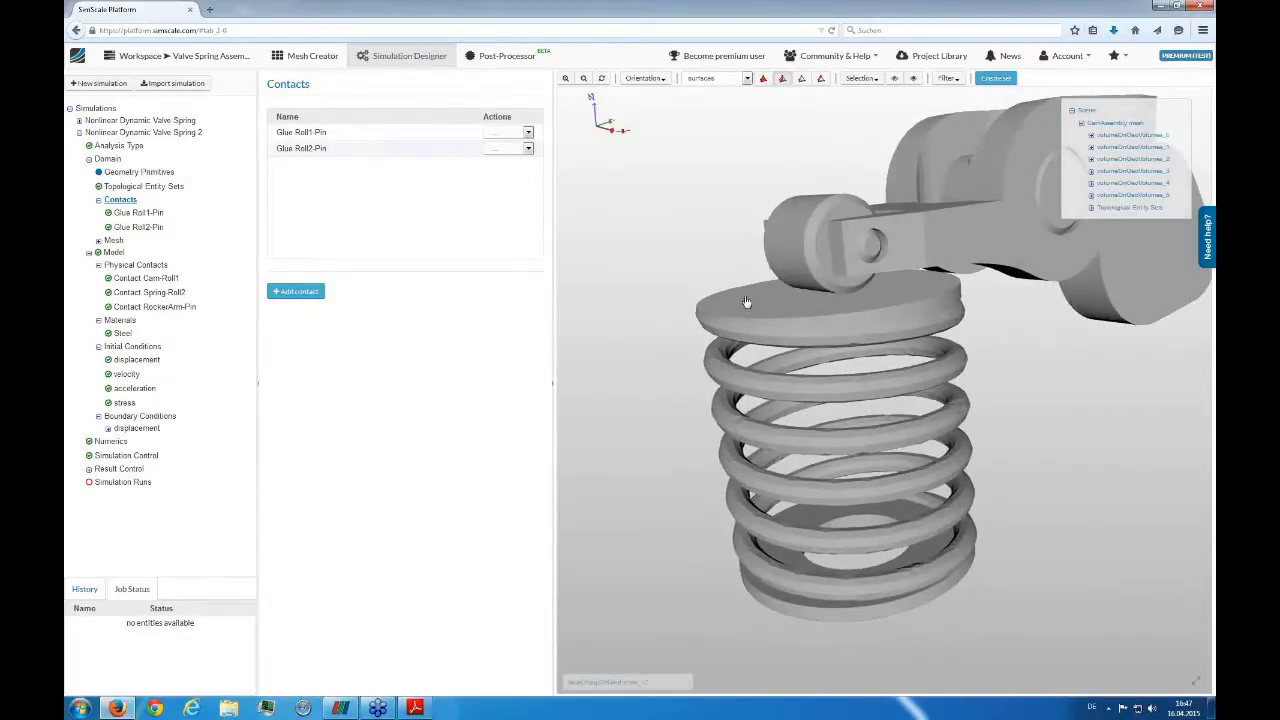
left_click_drag(600, 289, 635, 315)
scroll(638, 301, "up", 1)
left_click(735, 306)
left_click_drag(696, 246, 701, 251)
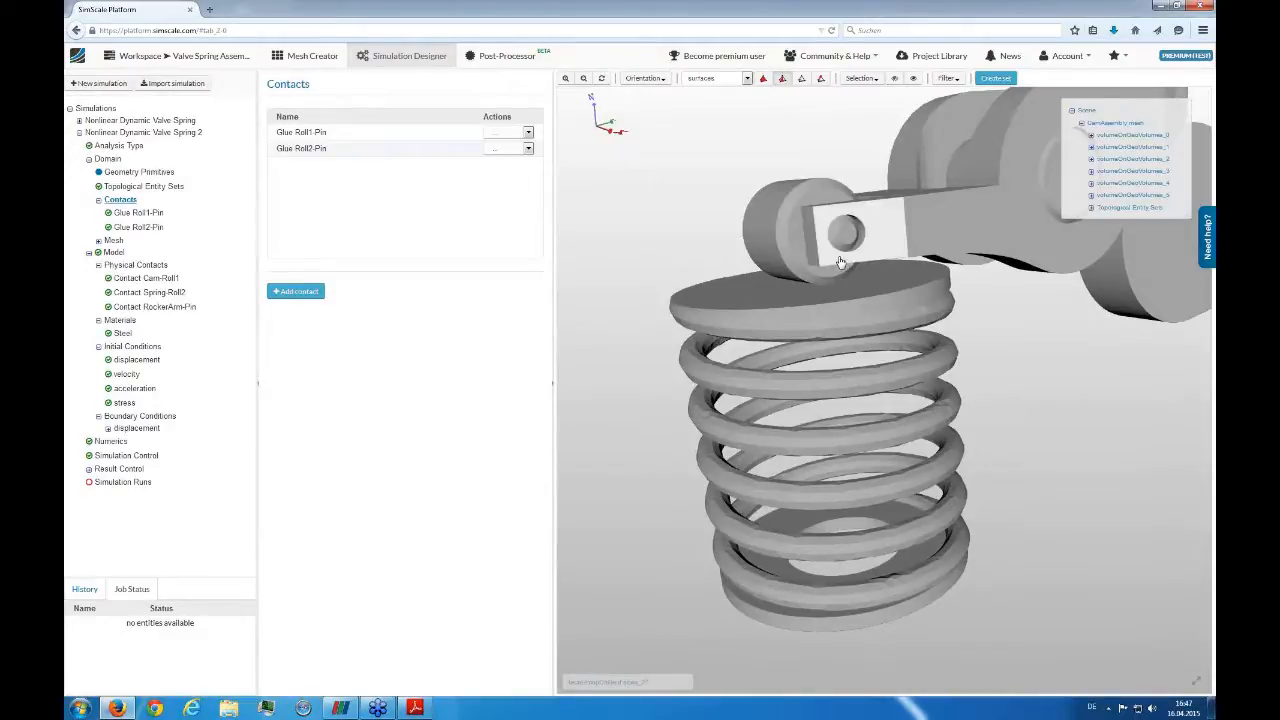
Open the Contact Spring-Roll2 physical contact and highlight its assigned master faces on the spring plate
left_click(130, 292)
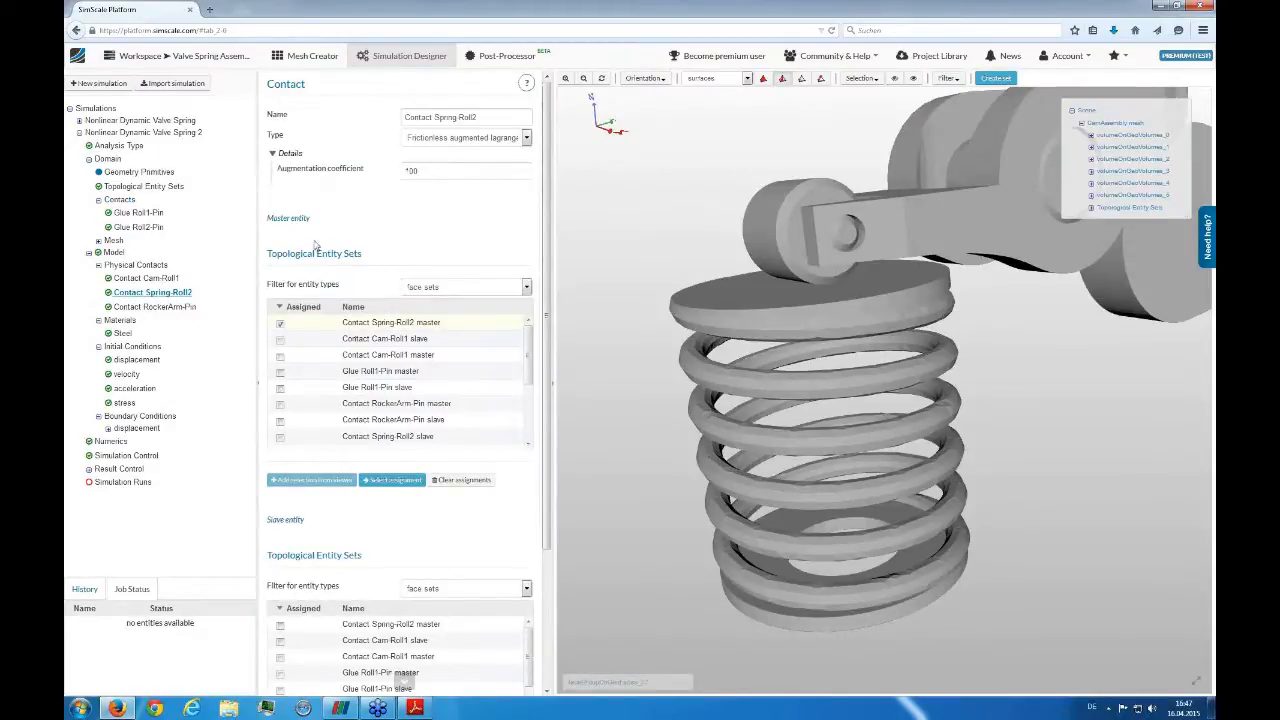
left_click(386, 480)
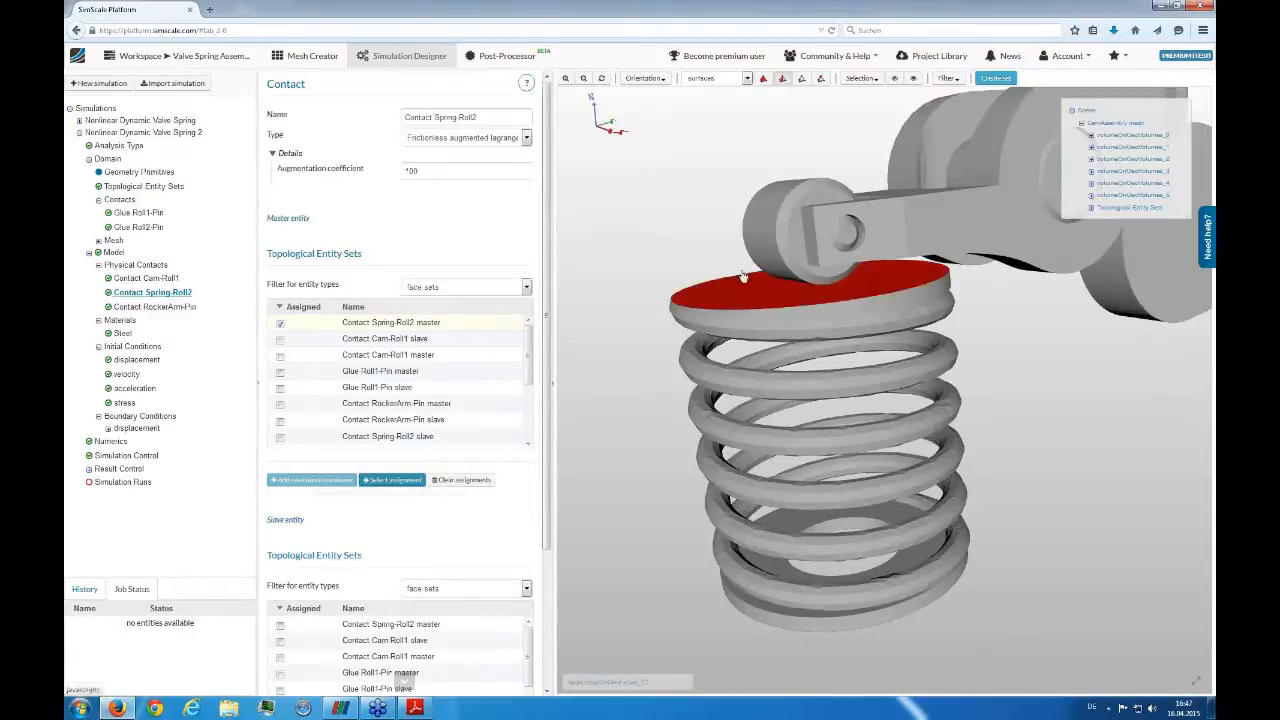
mouse_move(653, 256)
left_mouse_down()
mouse_move(711, 281)
mouse_move(670, 275)
mouse_move(654, 238)
mouse_move(641, 265)
left_mouse_up()
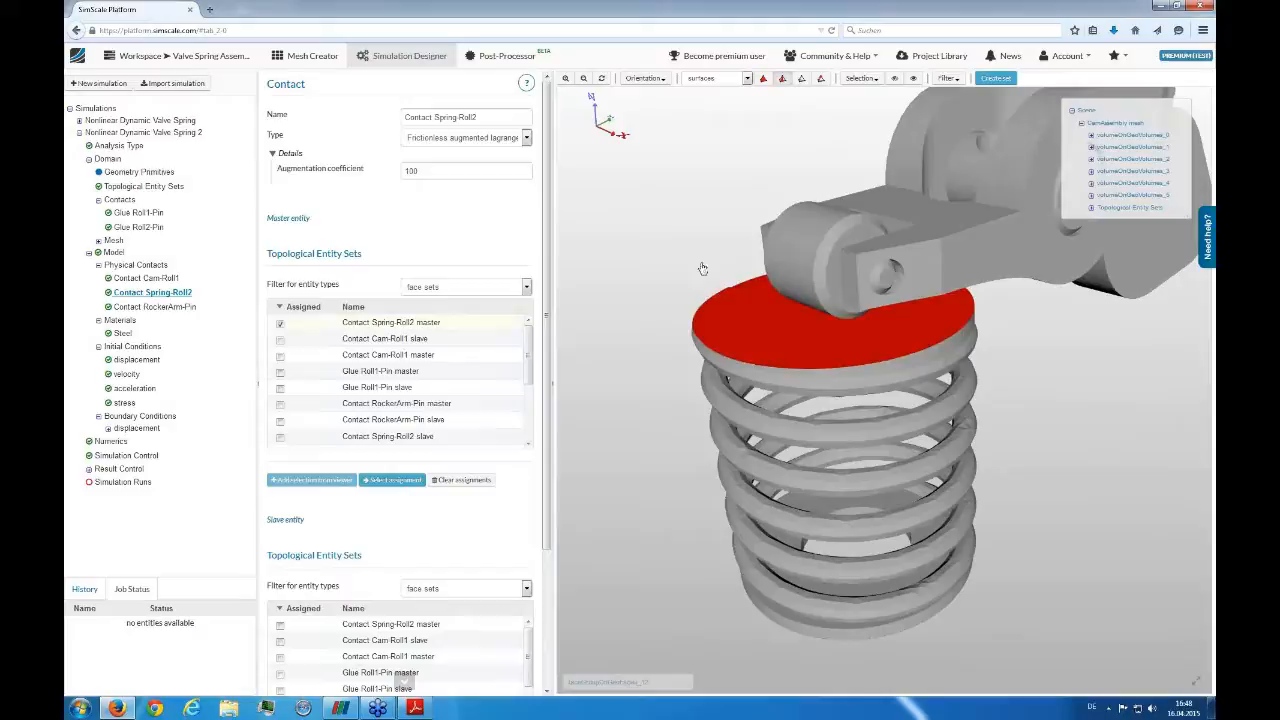
left_click_drag(759, 325, 693, 296)
Highlight the slave faces assigned to Contact Spring-Roll2 and inspect them on the roller above the spring
scroll(394, 437, "down", 3)
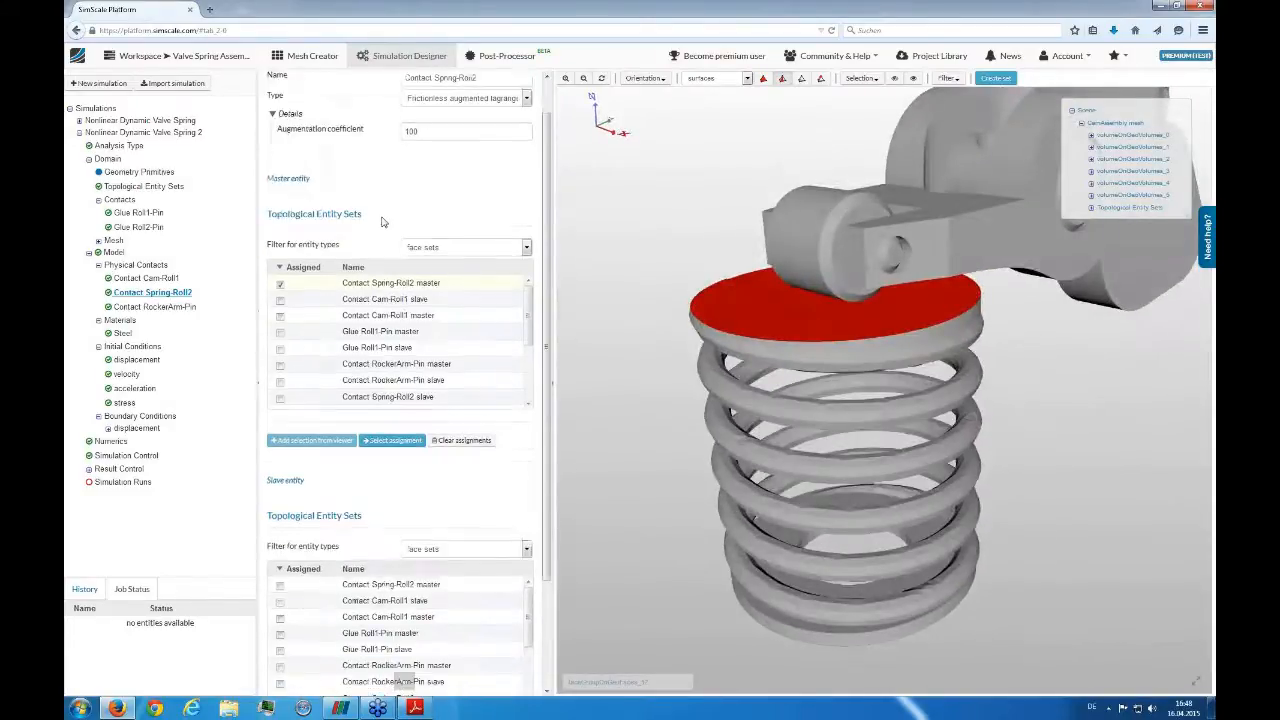
left_click(396, 610)
left_click_drag(703, 214, 831, 238)
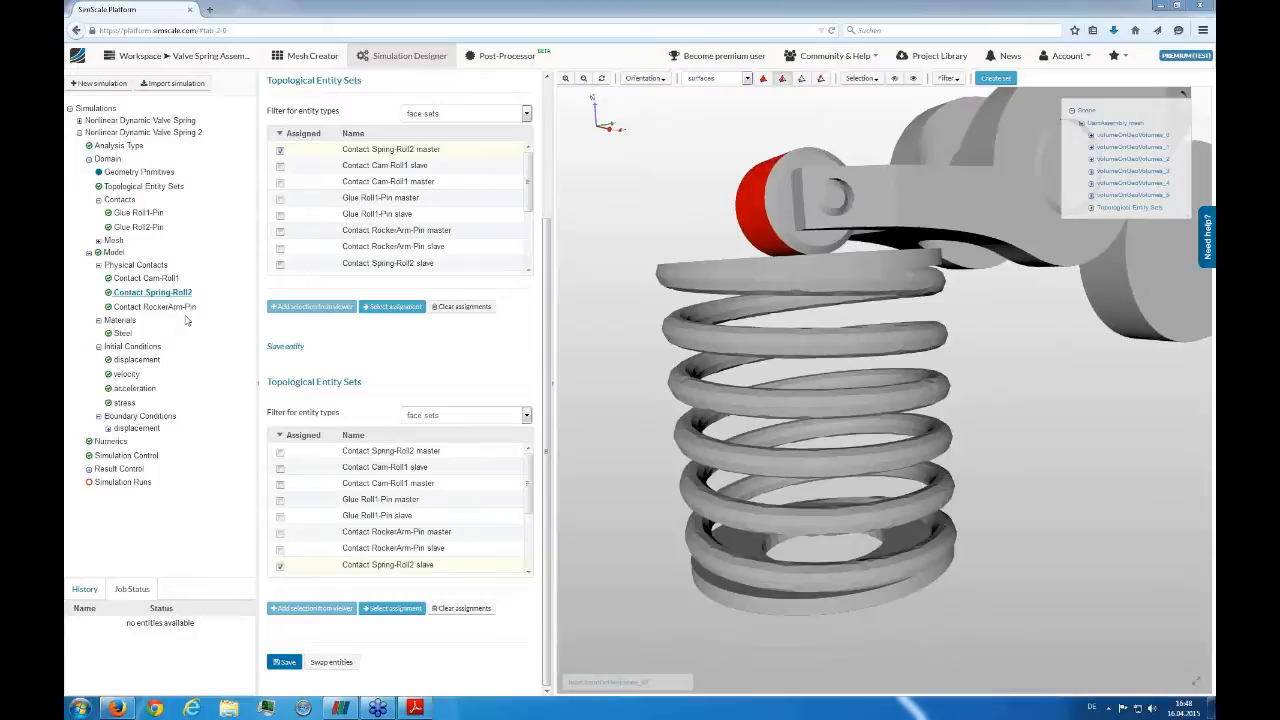
Return to the Contacts overview and examine how the roller above the spring is mounted in the rocker arm
left_click(119, 200)
middle_click_drag(720, 203, 672, 264)
scroll(955, 468, "down", 2)
left_click_drag(955, 468, 992, 463)
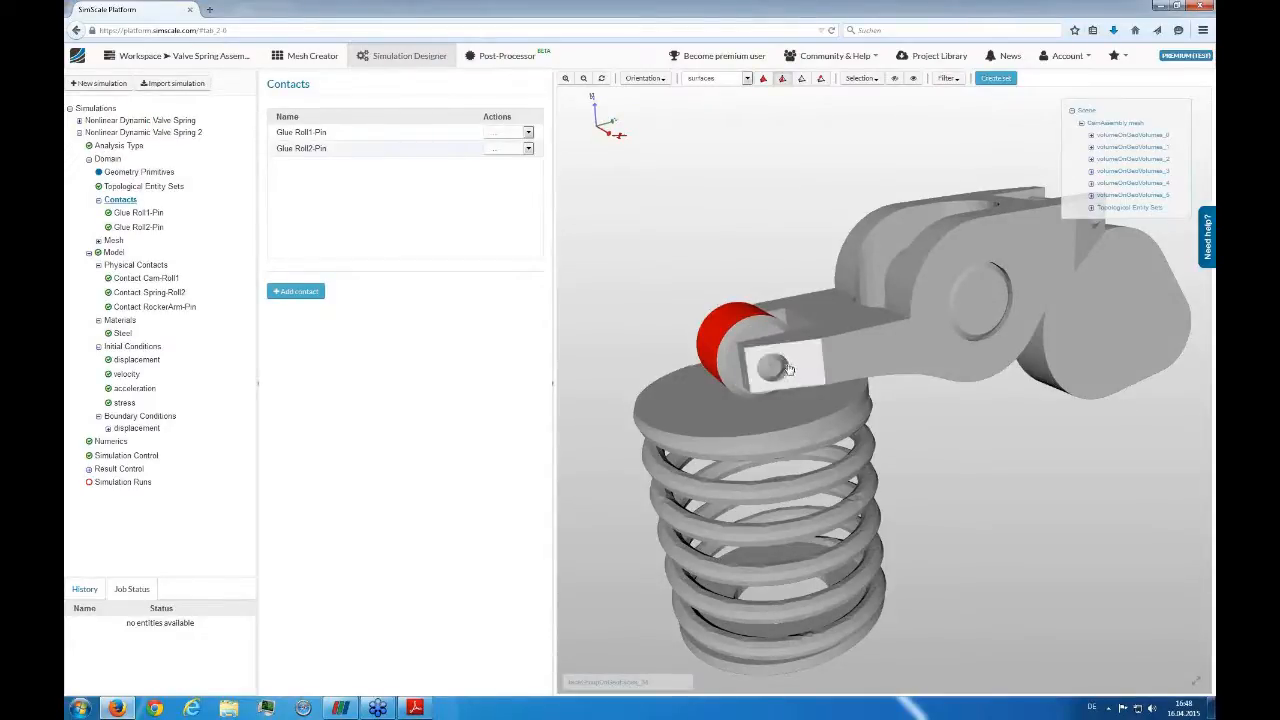
left_click_drag(649, 359, 650, 347)
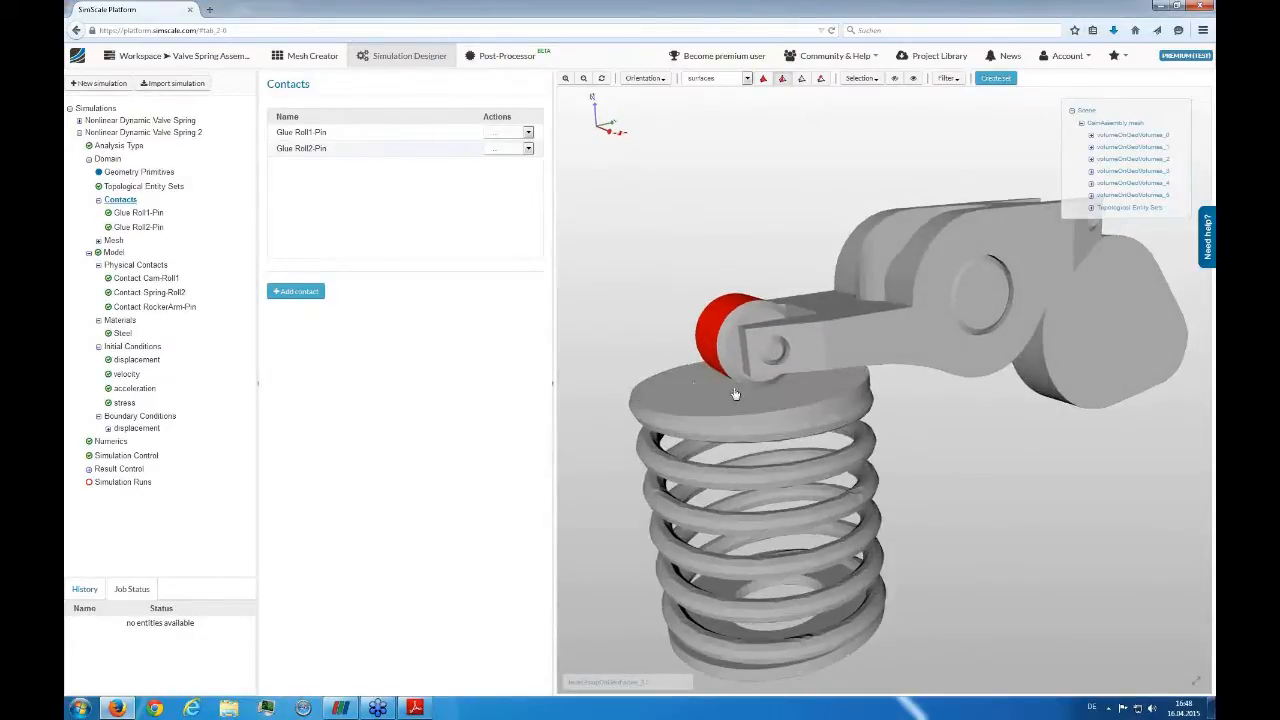
left_click_drag(1088, 483, 1045, 455)
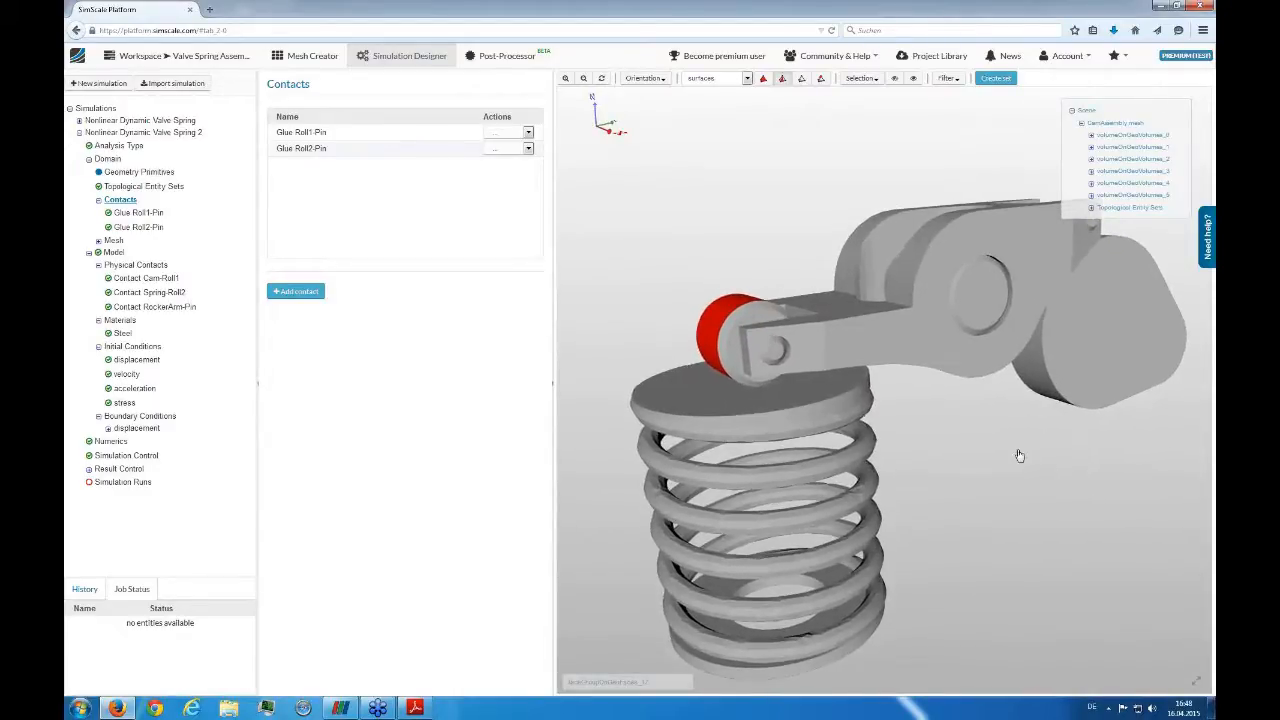
left_click_drag(886, 424, 926, 382)
mouse_move(633, 228)
left_mouse_down()
mouse_move(634, 294)
mouse_move(643, 242)
left_mouse_up()
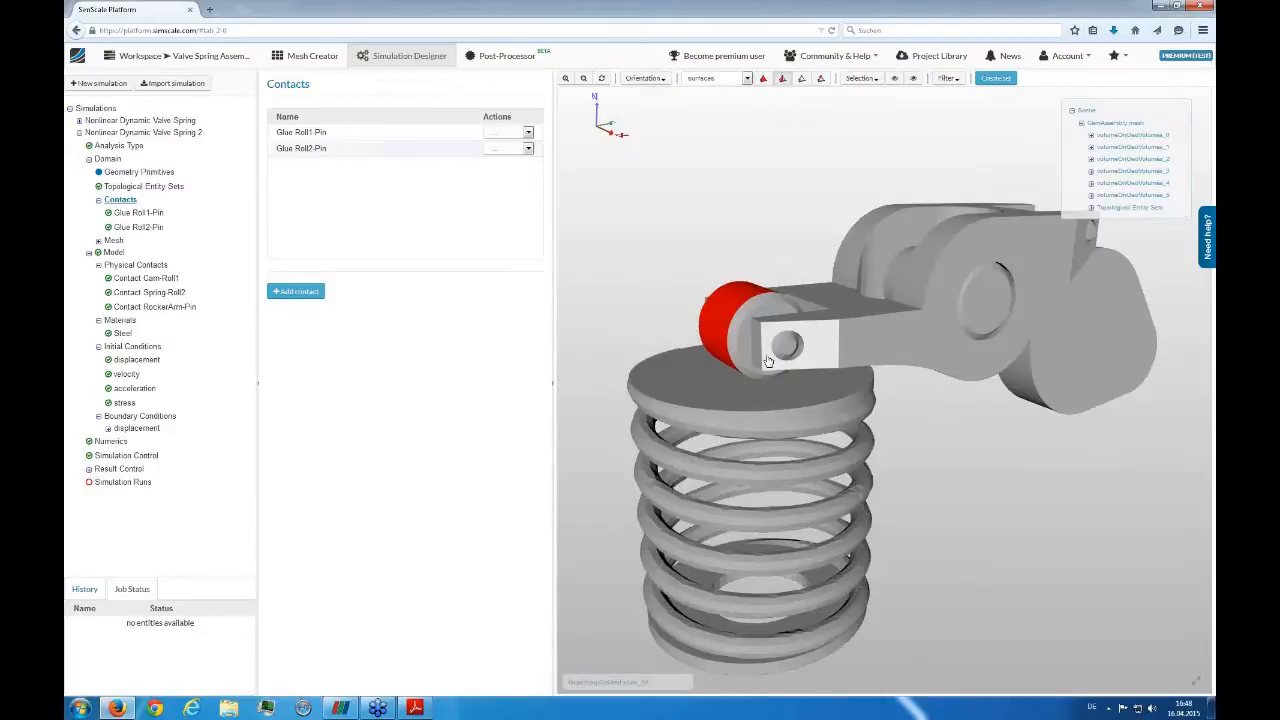
Open the Glue Roll1-Pin bonded contact and pick out the volume of the roller above the spring in the viewer
left_click(135, 213)
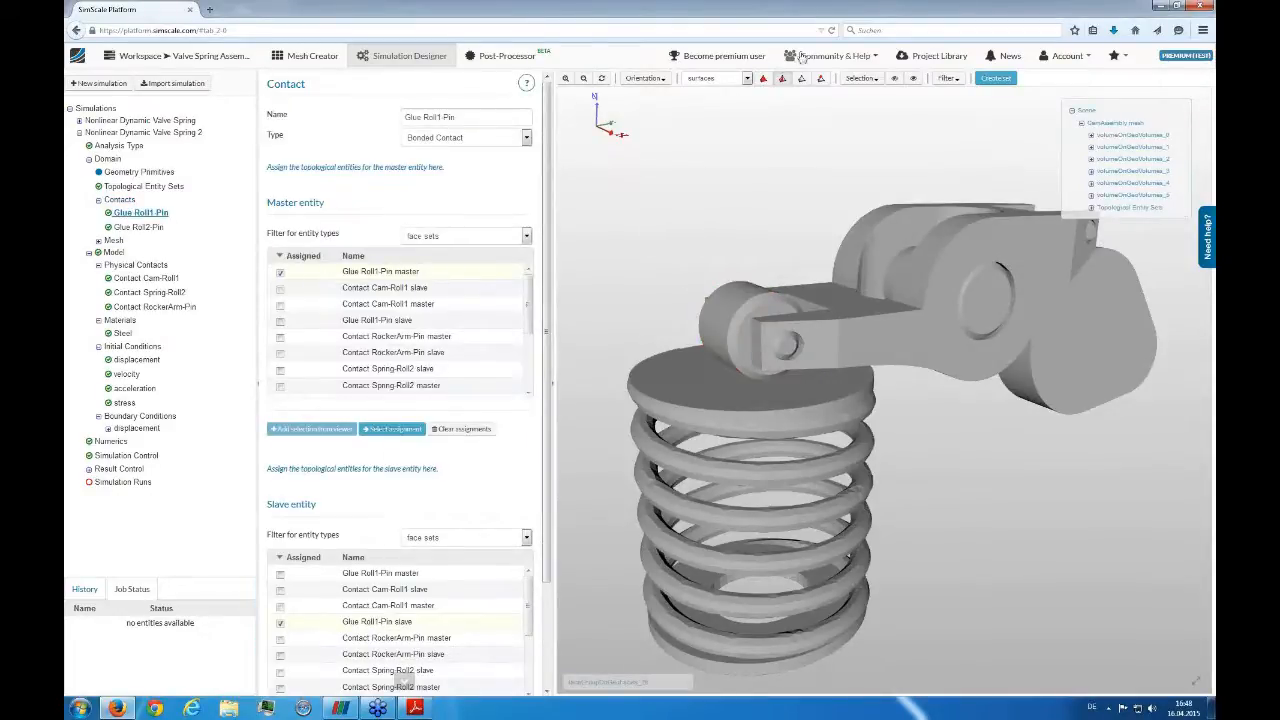
left_click(763, 79)
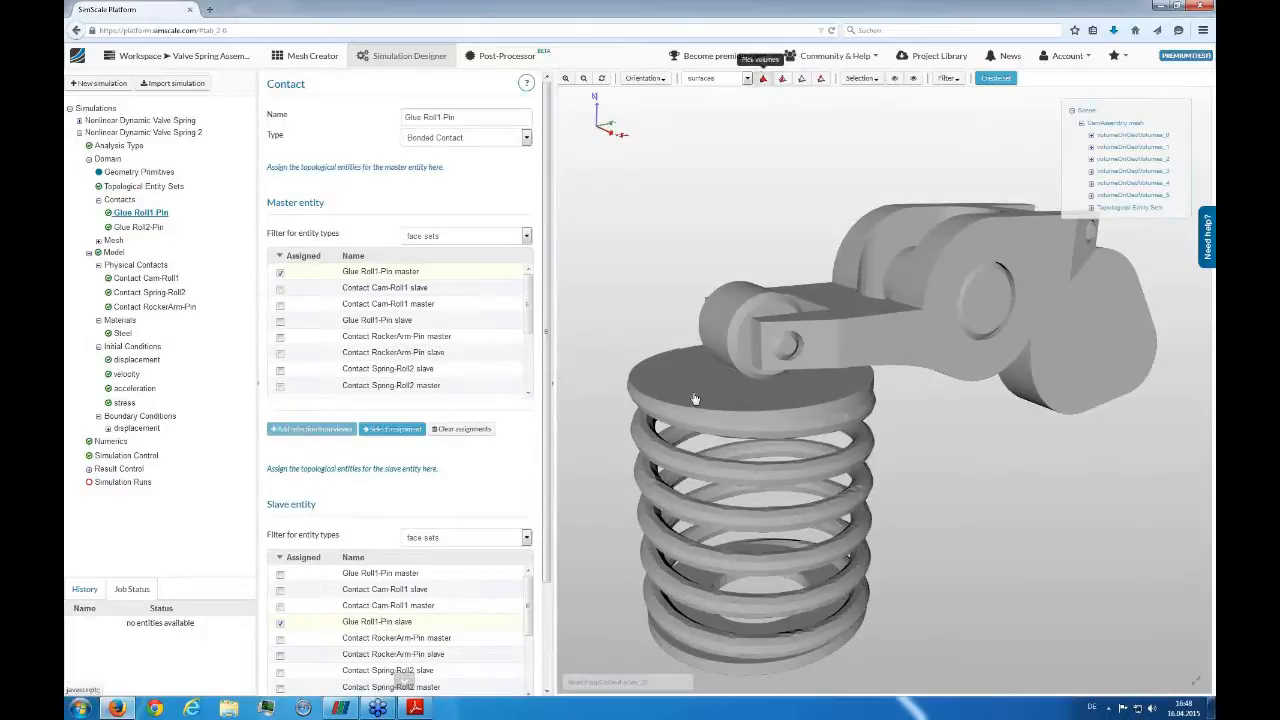
left_click(738, 327)
right_click(666, 236)
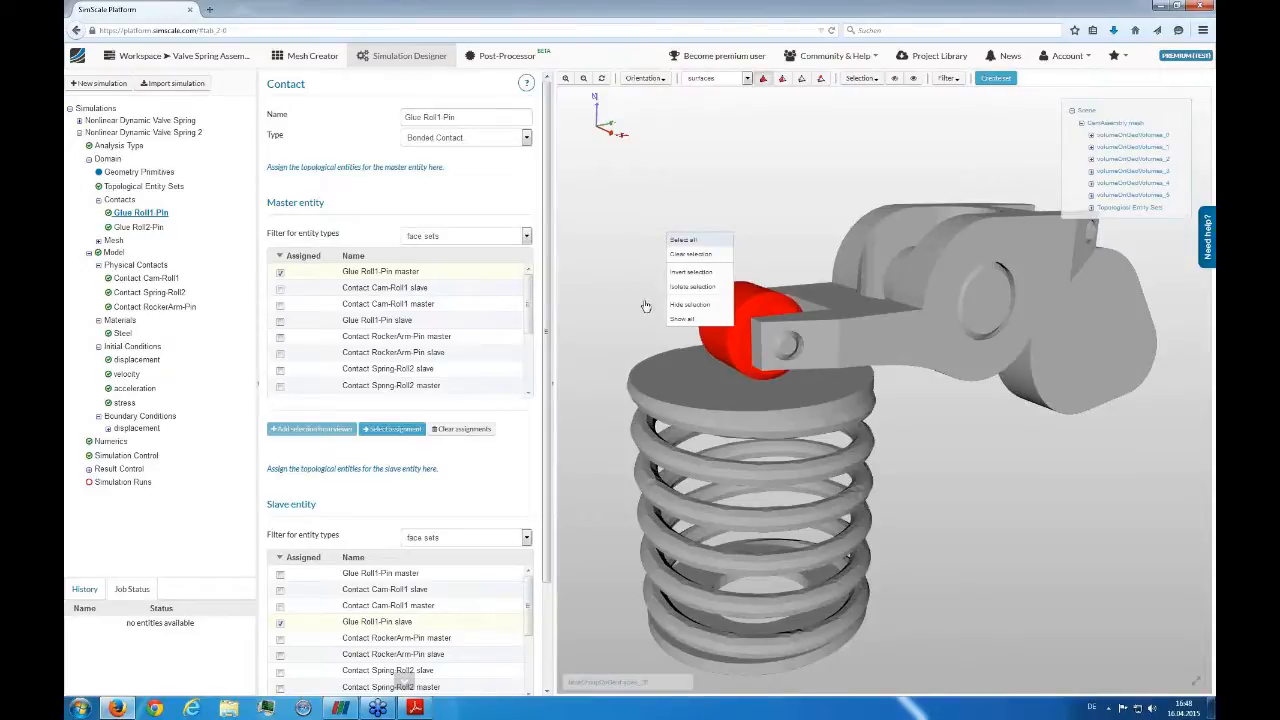
left_click(590, 311)
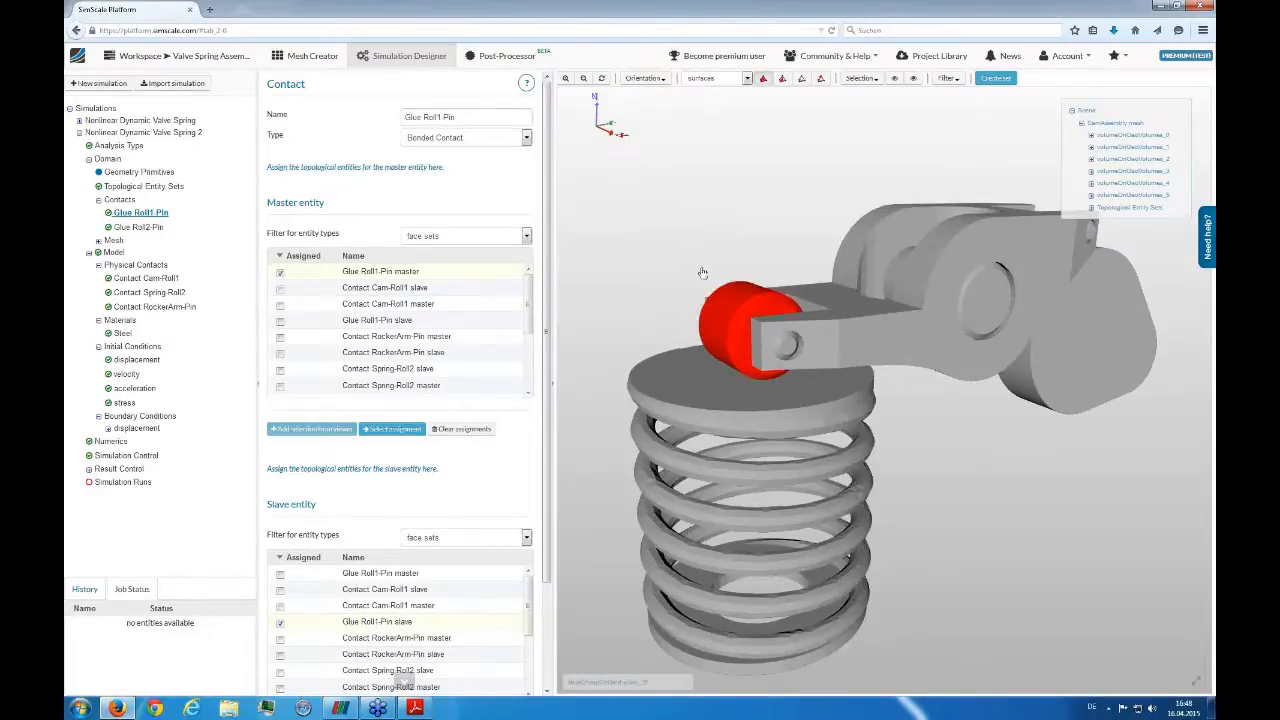
left_click_drag(1118, 409, 648, 270)
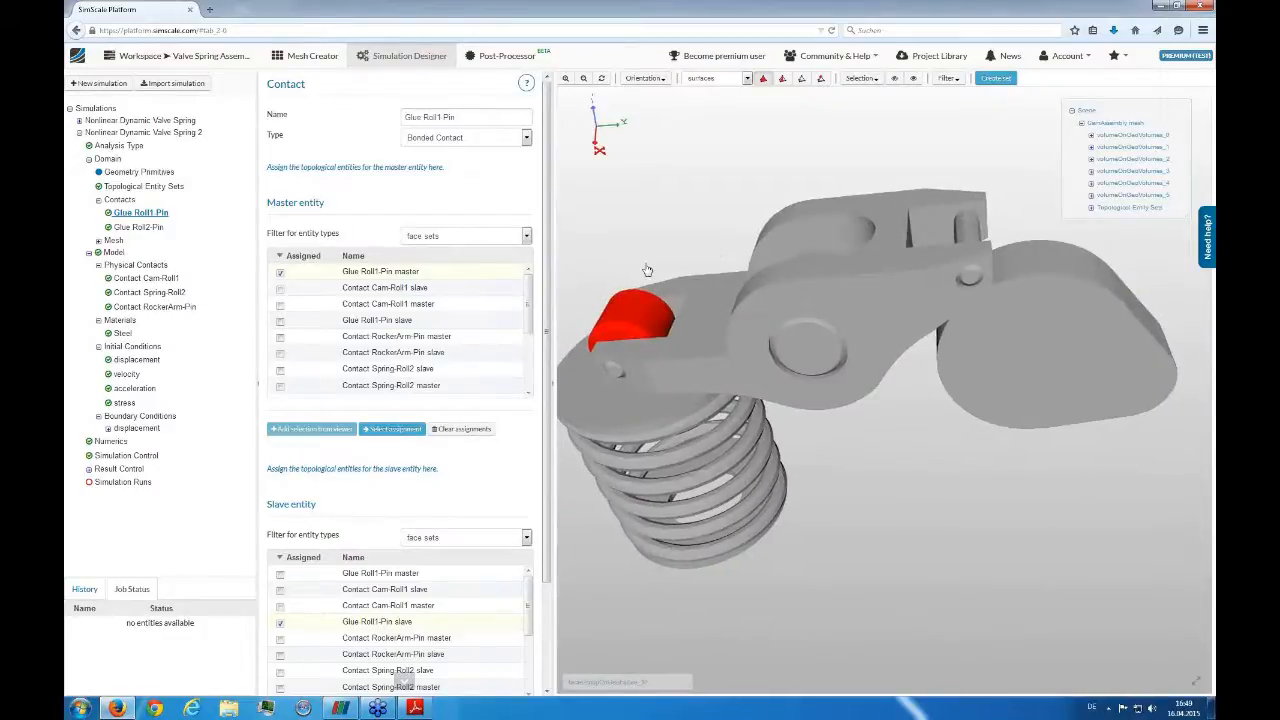
Highlight the master faces assigned to Glue Roll1-Pin on the pin, and show all hidden volumes again
left_click(383, 429)
left_click_drag(880, 134, 879, 167)
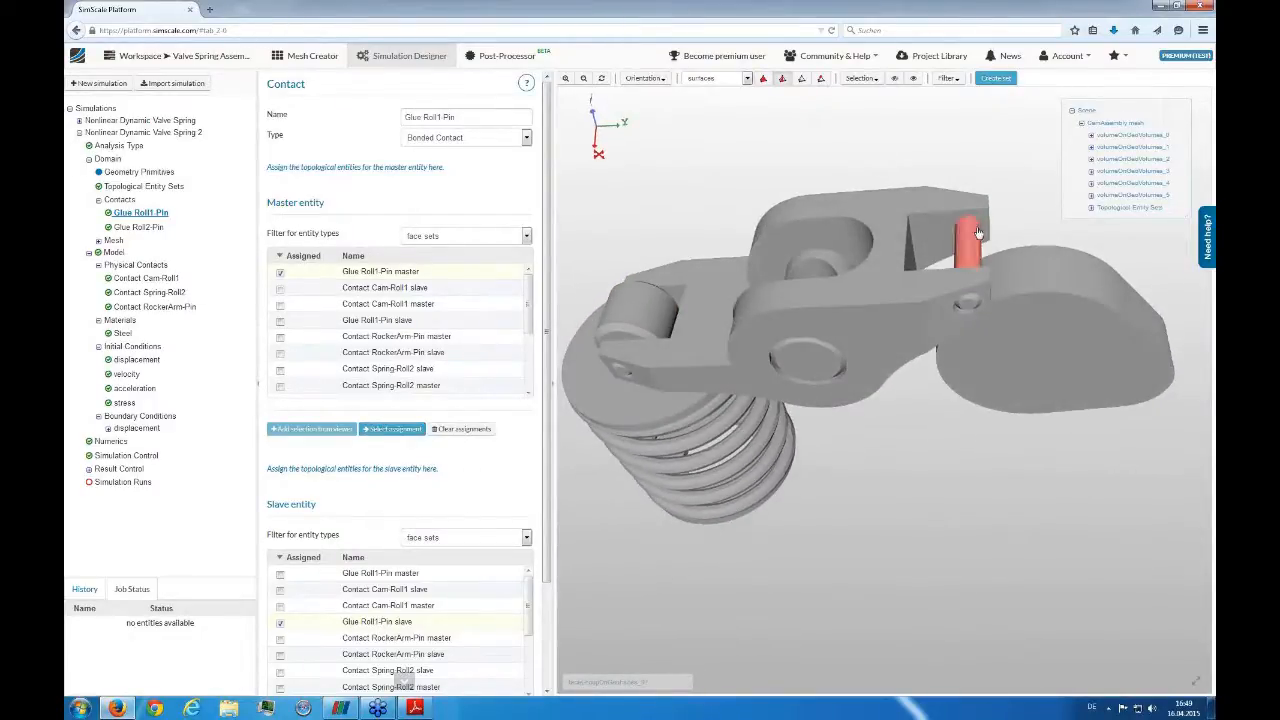
right_click(785, 151)
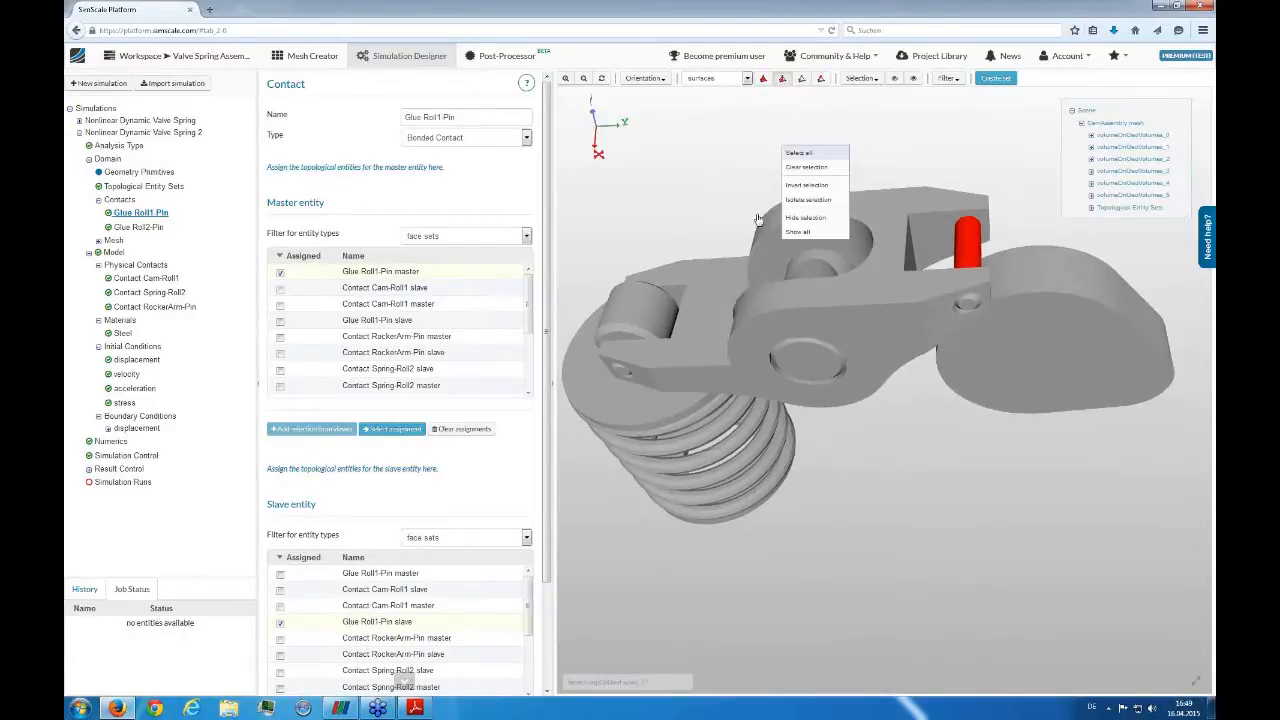
left_click(779, 171)
Hide the rocker arm volume and highlight the Glue Roll1-Pin slave faces inside the roller next to the cam
left_click(763, 78)
left_click(893, 287)
right_click(641, 201)
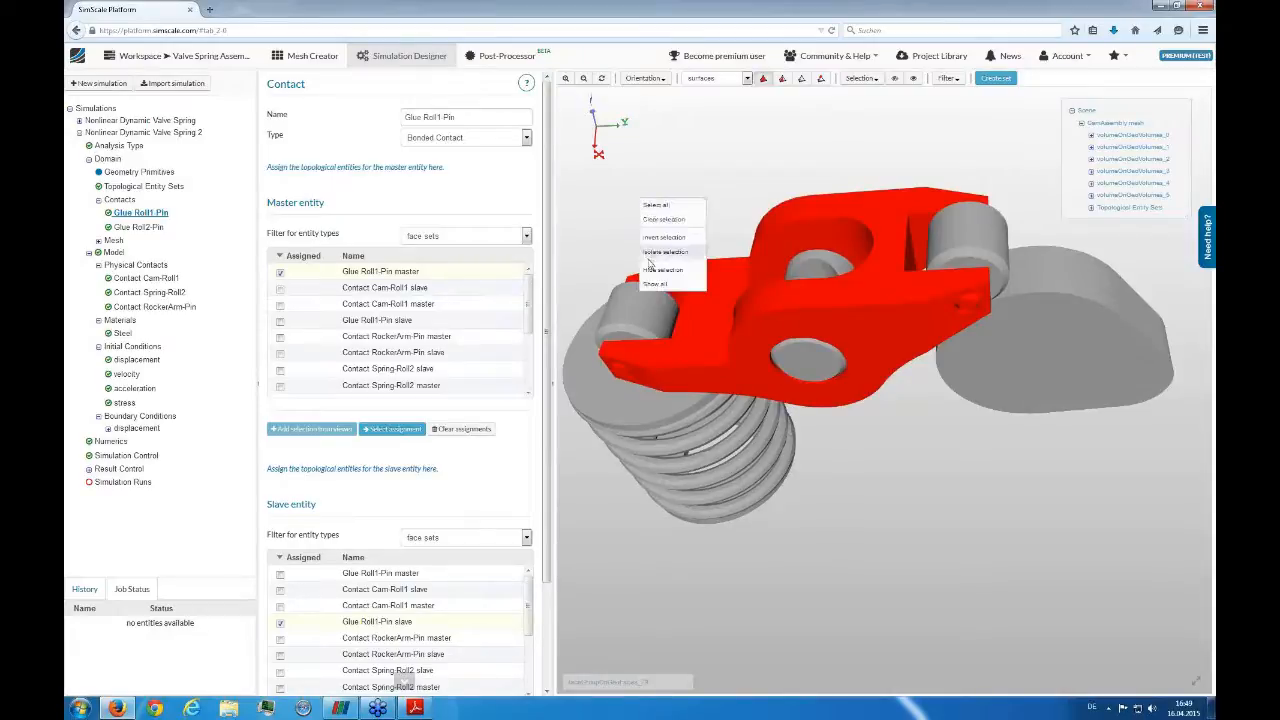
left_click(658, 271)
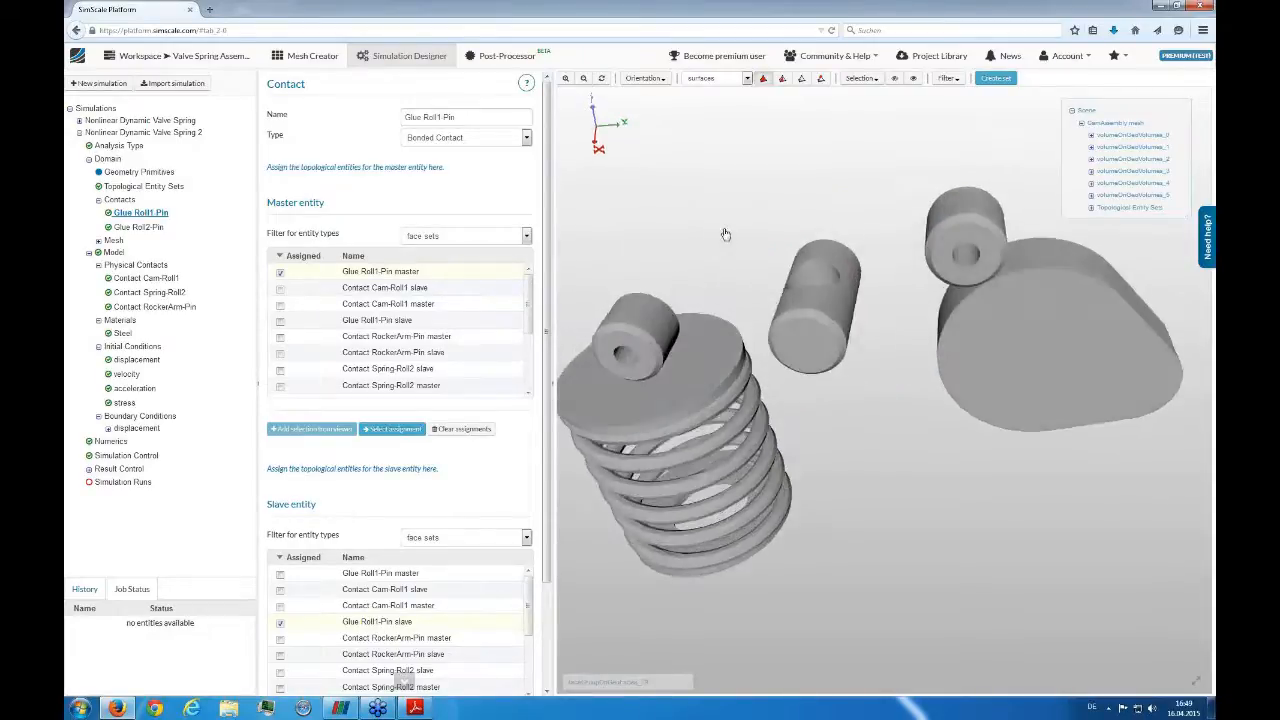
scroll(409, 453, "down", 3)
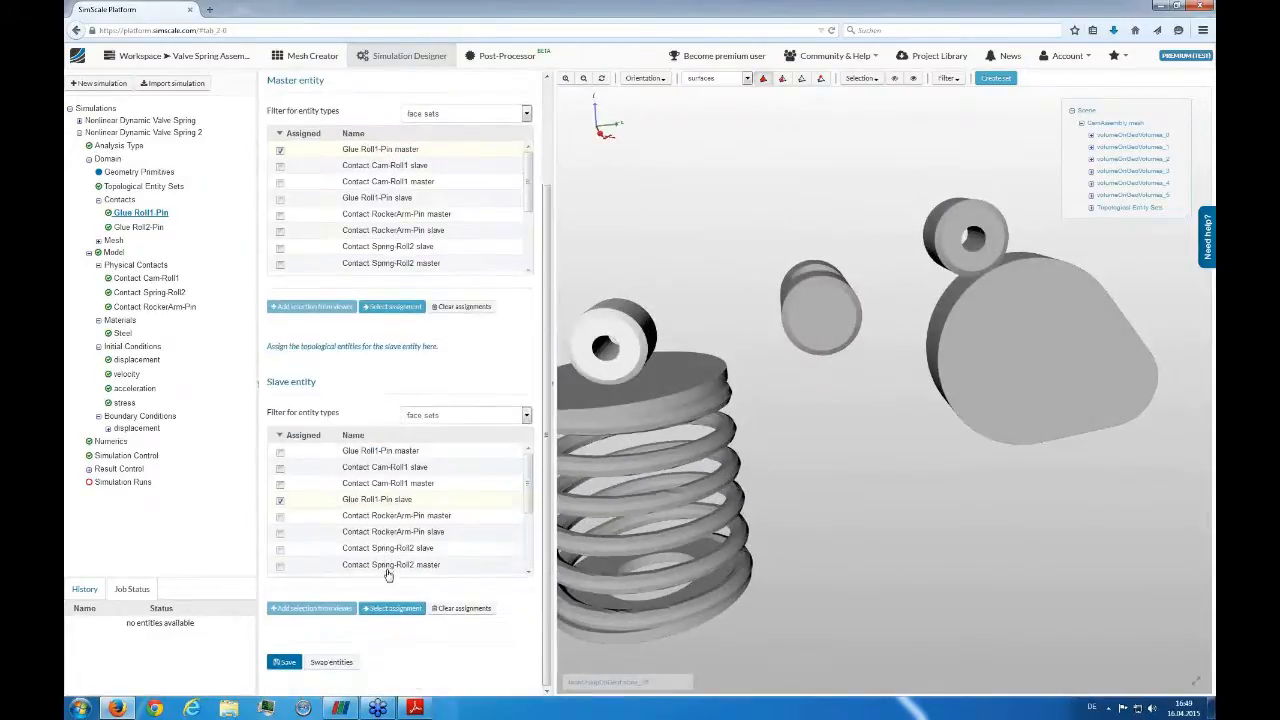
left_click(393, 608)
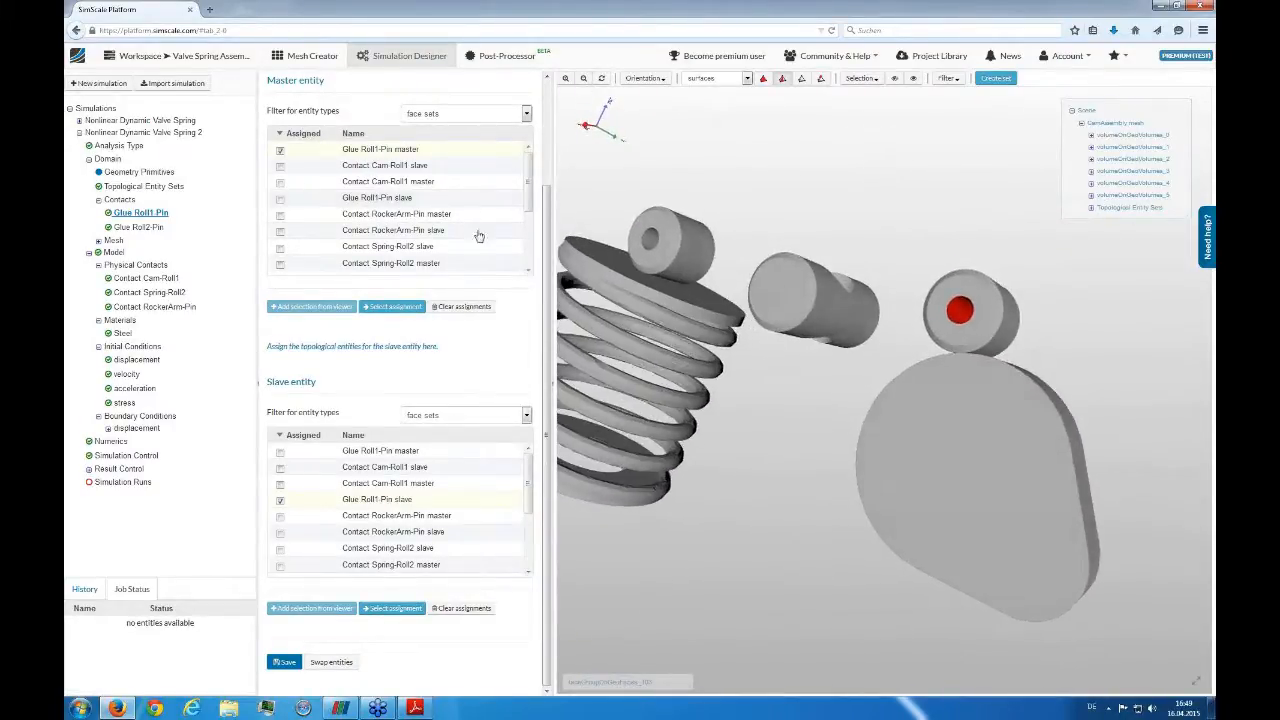
Review the contact type options of Glue Roll1-Pin and inspect the roller next to the cam from other angles
scroll(505, 233, "up", 3)
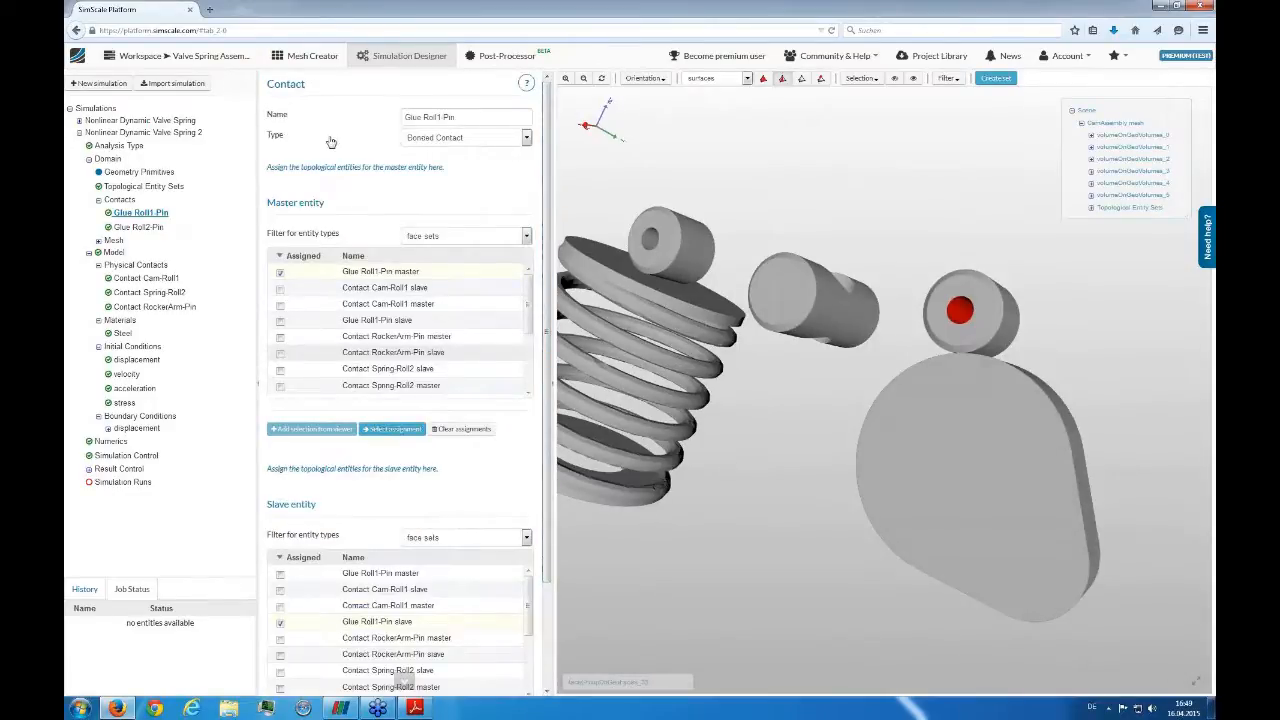
left_click(491, 139)
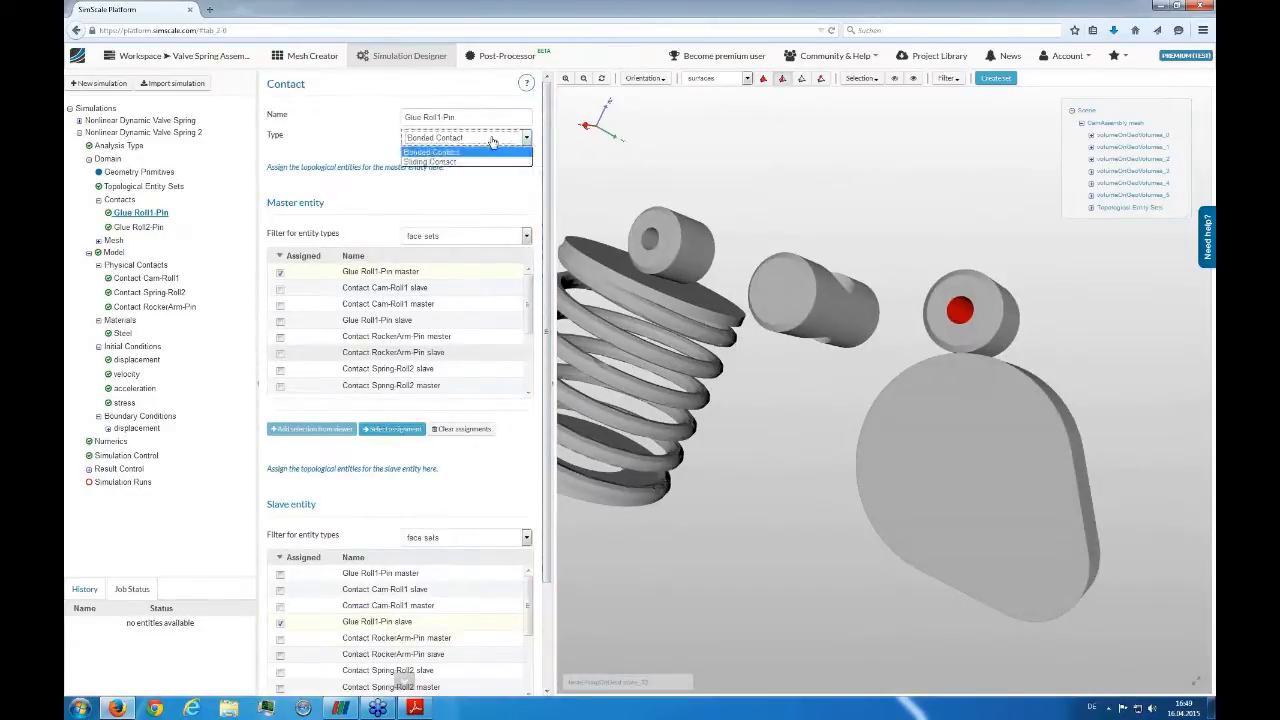
left_click(701, 128)
left_click_drag(946, 171, 900, 222)
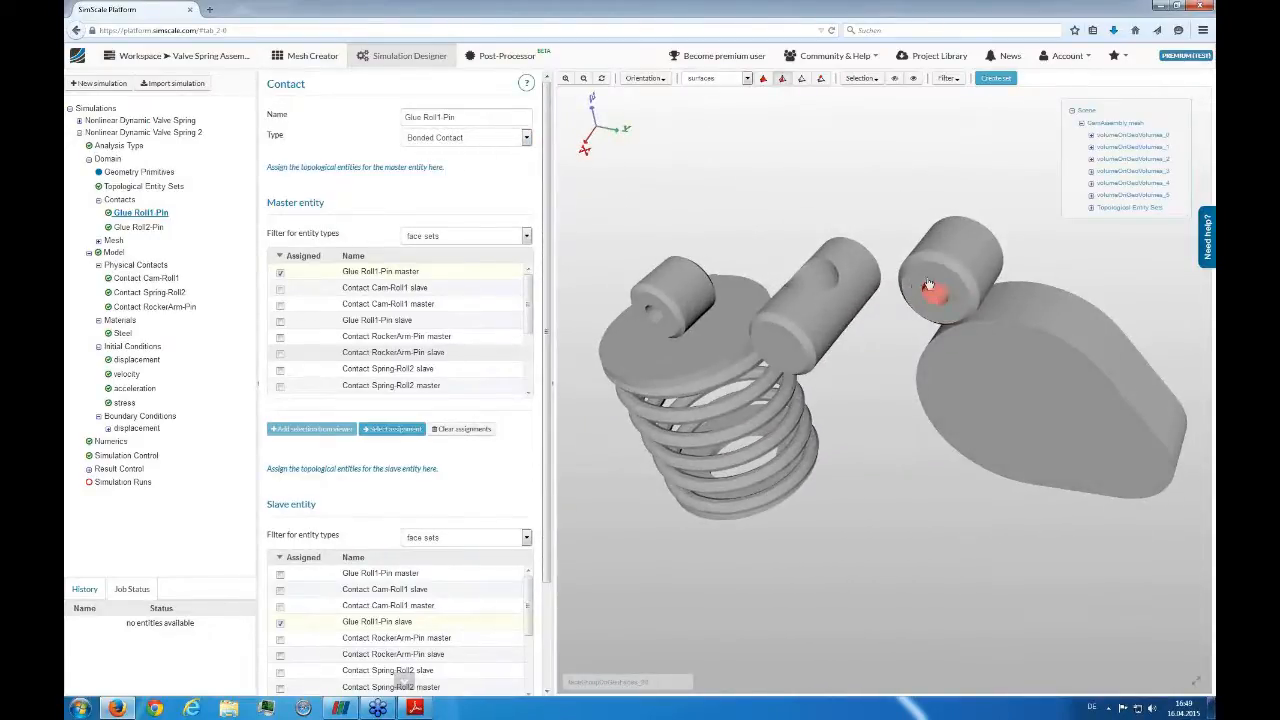
left_click_drag(800, 203, 838, 207)
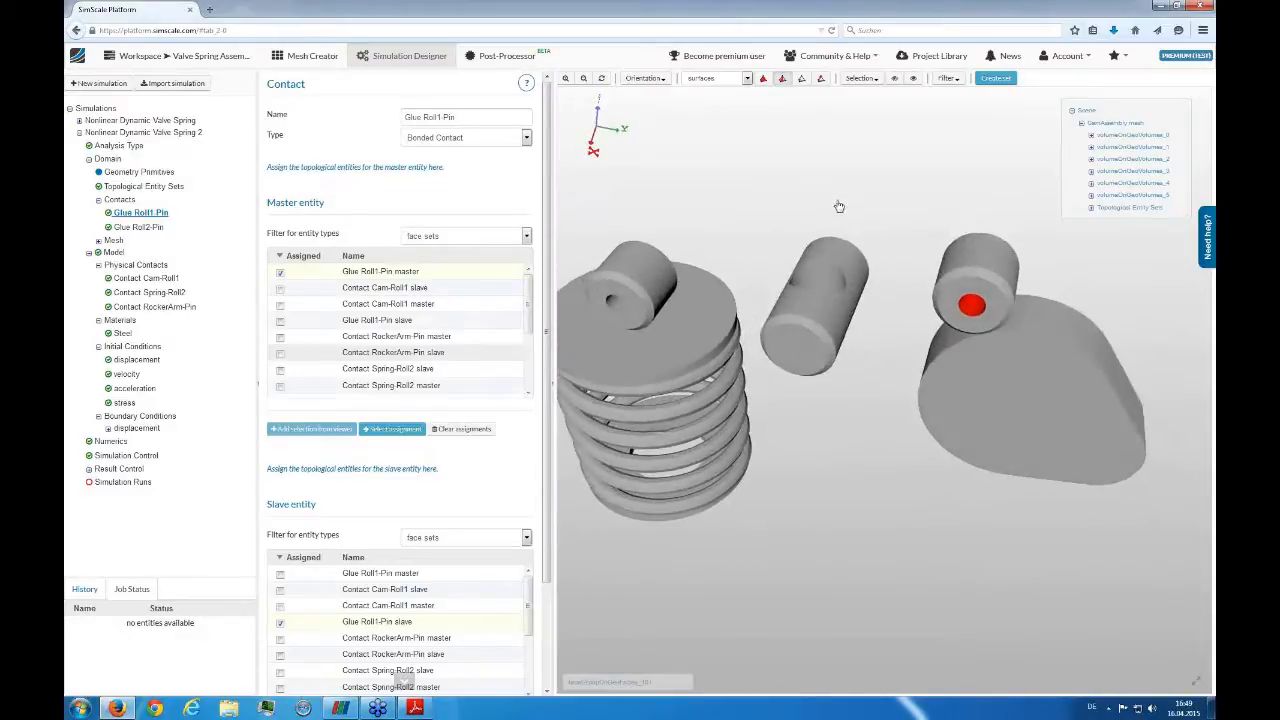
View the Contacts overview and the Glue Roll2-Pin bonded contact, and expand the mesh entry in the simulation tree
left_click(110, 200)
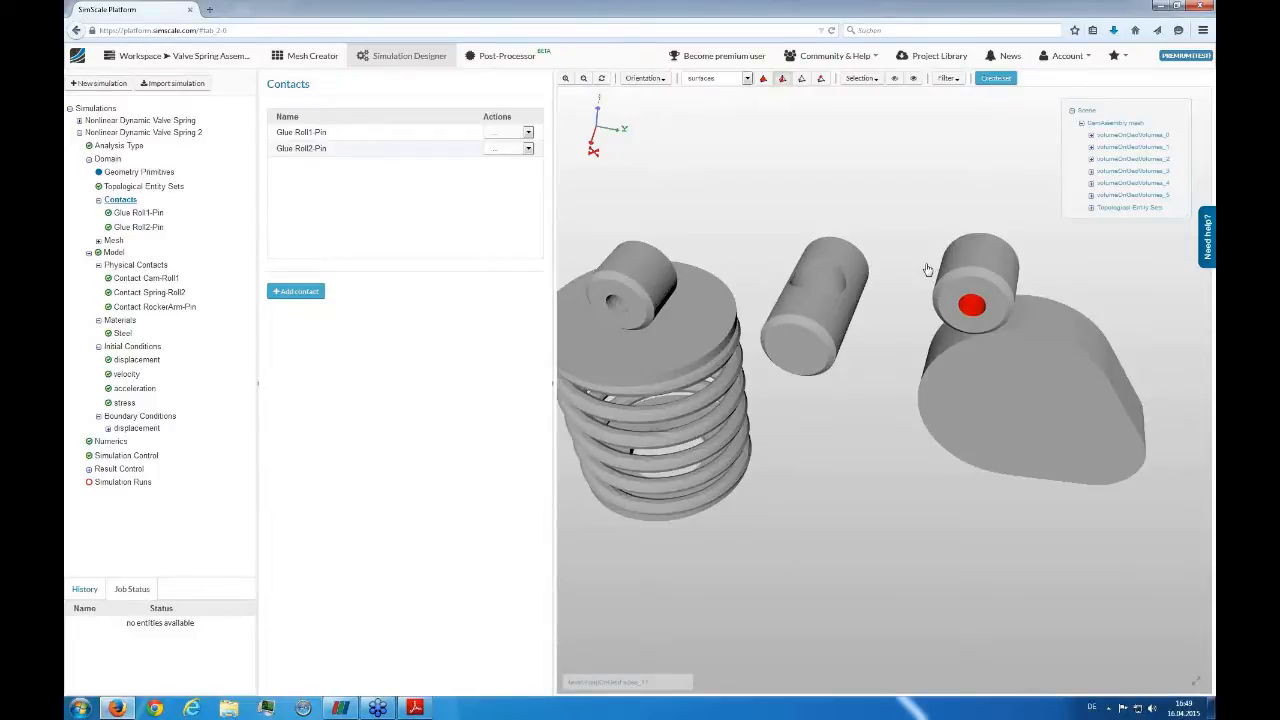
left_click(145, 228)
left_click(98, 241)
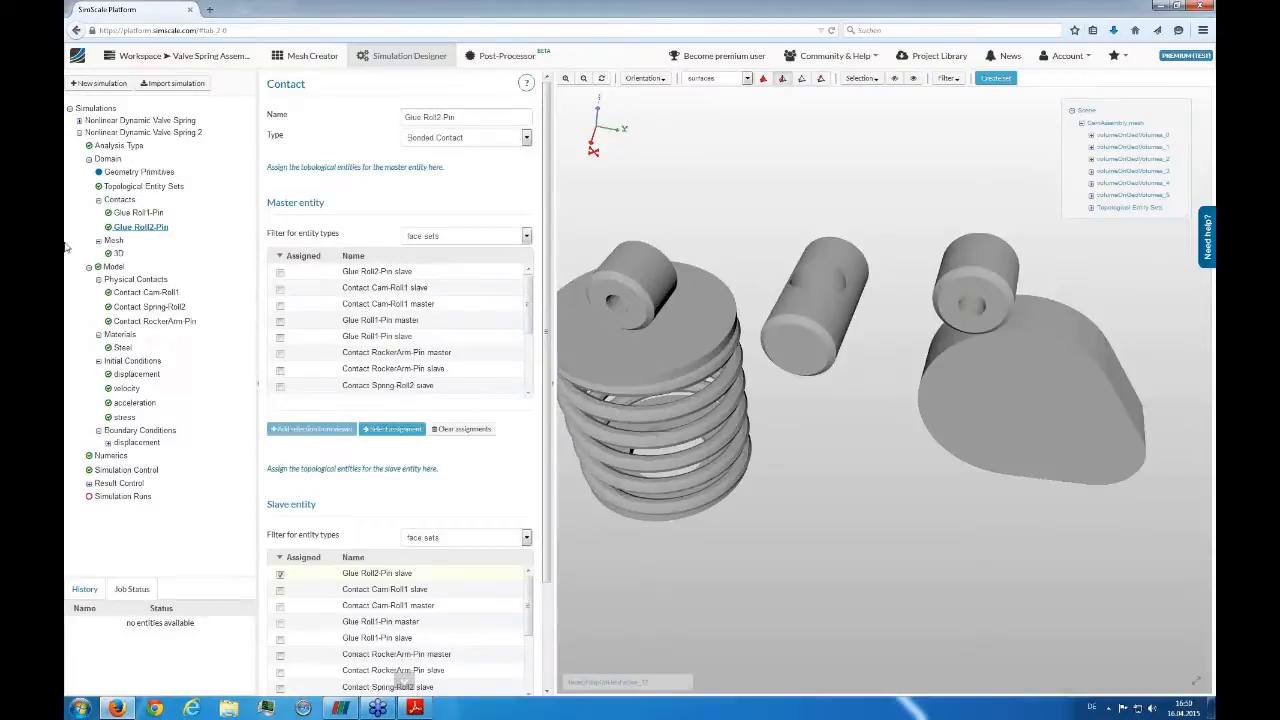
left_click(112, 241)
Open the simulation model properties and review the geometric linearity options, keeping nonlinear selected
left_click(114, 267)
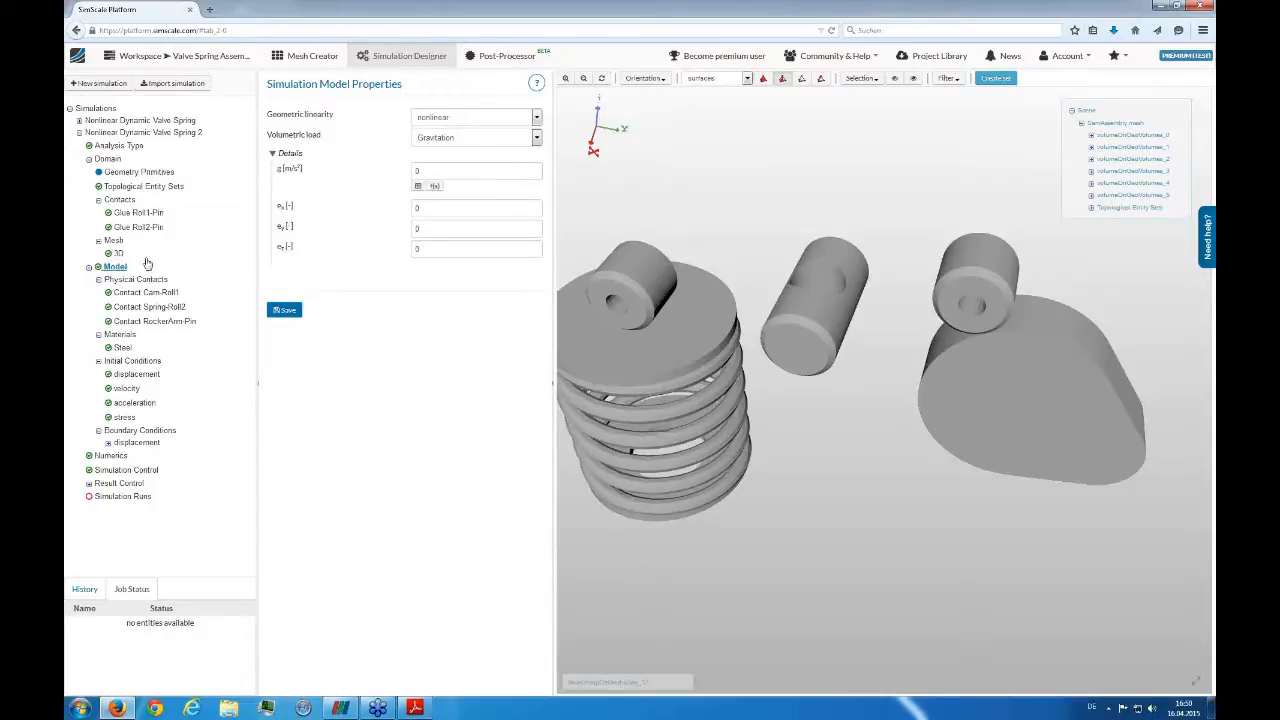
left_click(451, 120)
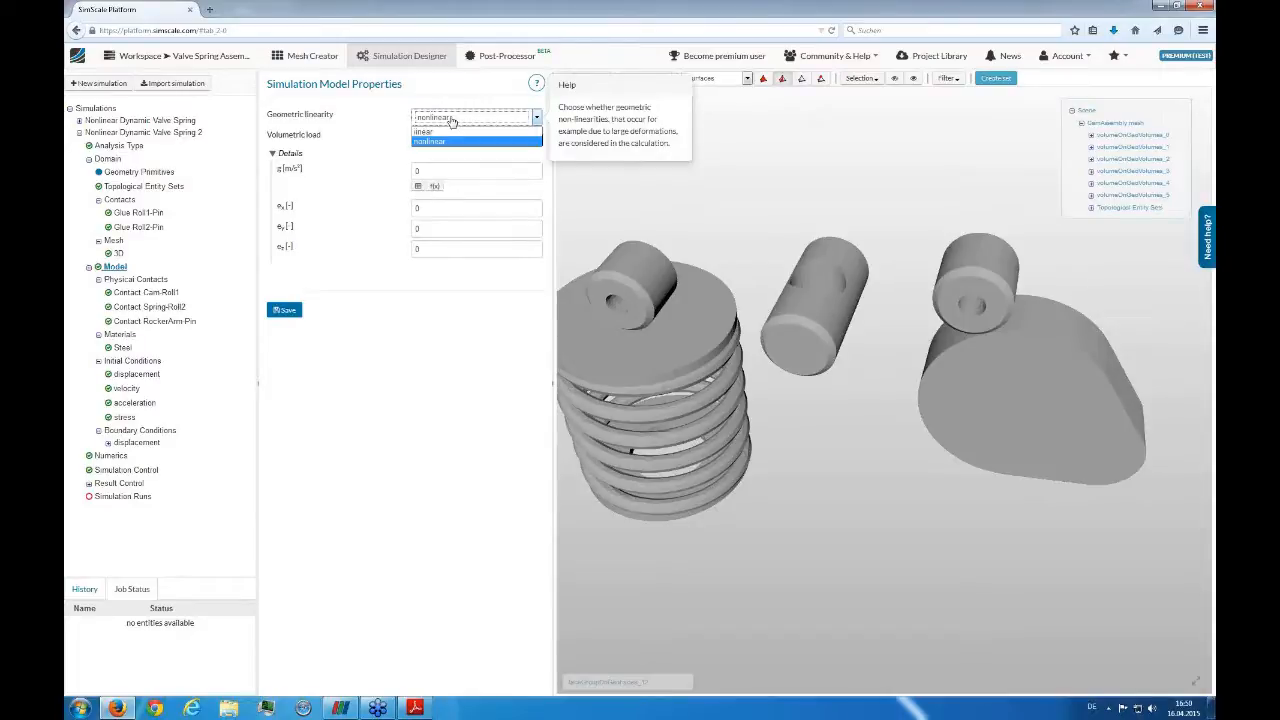
left_click(935, 379)
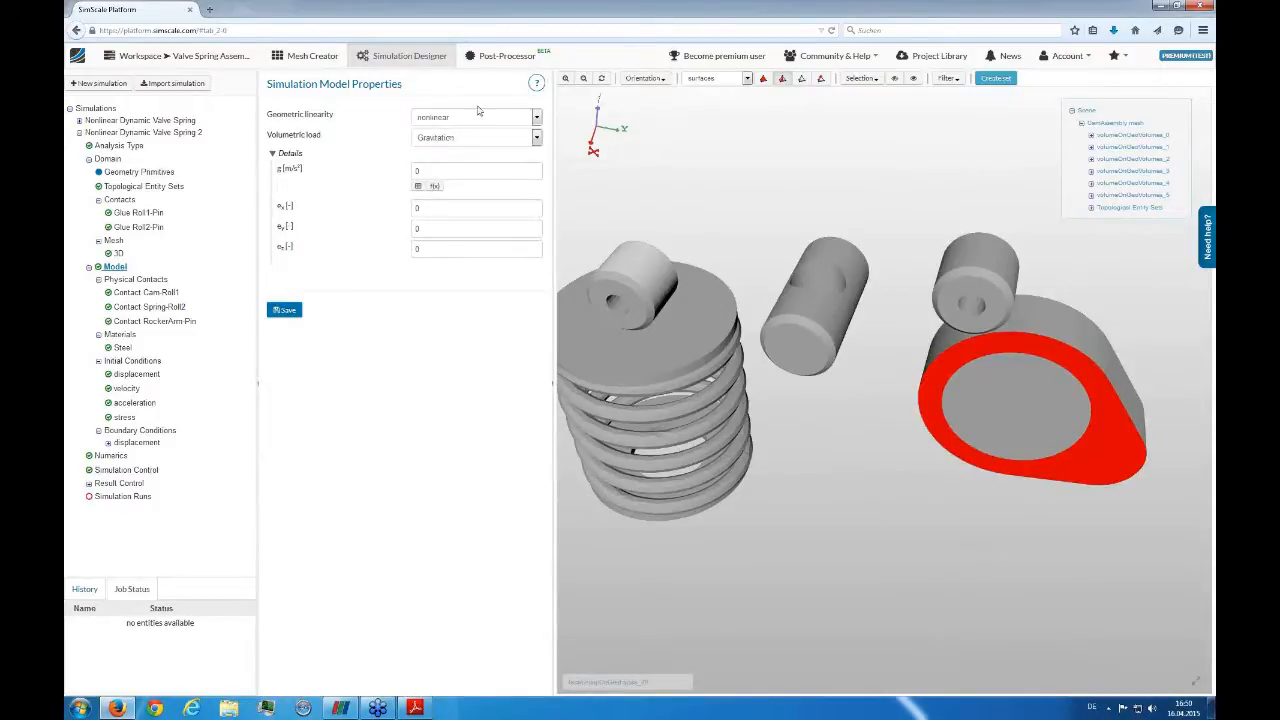
left_click(926, 388)
left_click_drag(905, 492, 884, 397)
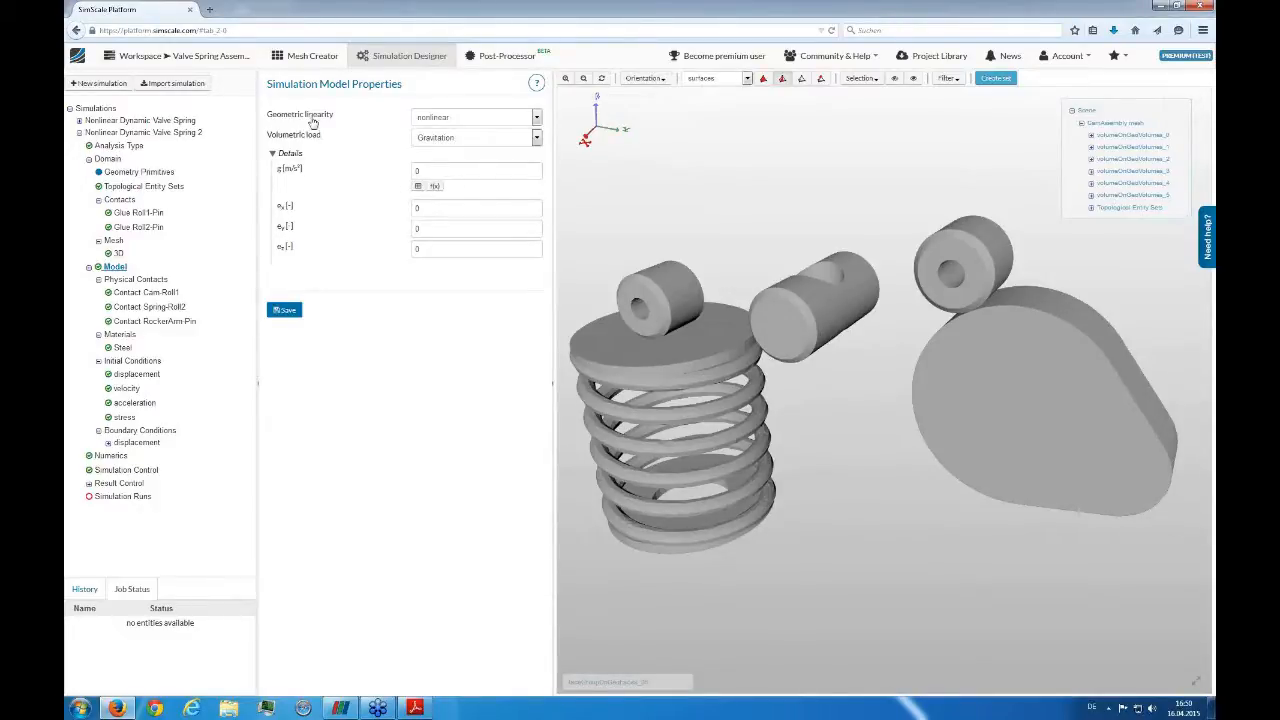
mouse_move(430, 119)
Open the Physical Contacts overview and examine its properties alongside the spring, rollers, pin and cam in the model
left_click(118, 283)
left_click(492, 258)
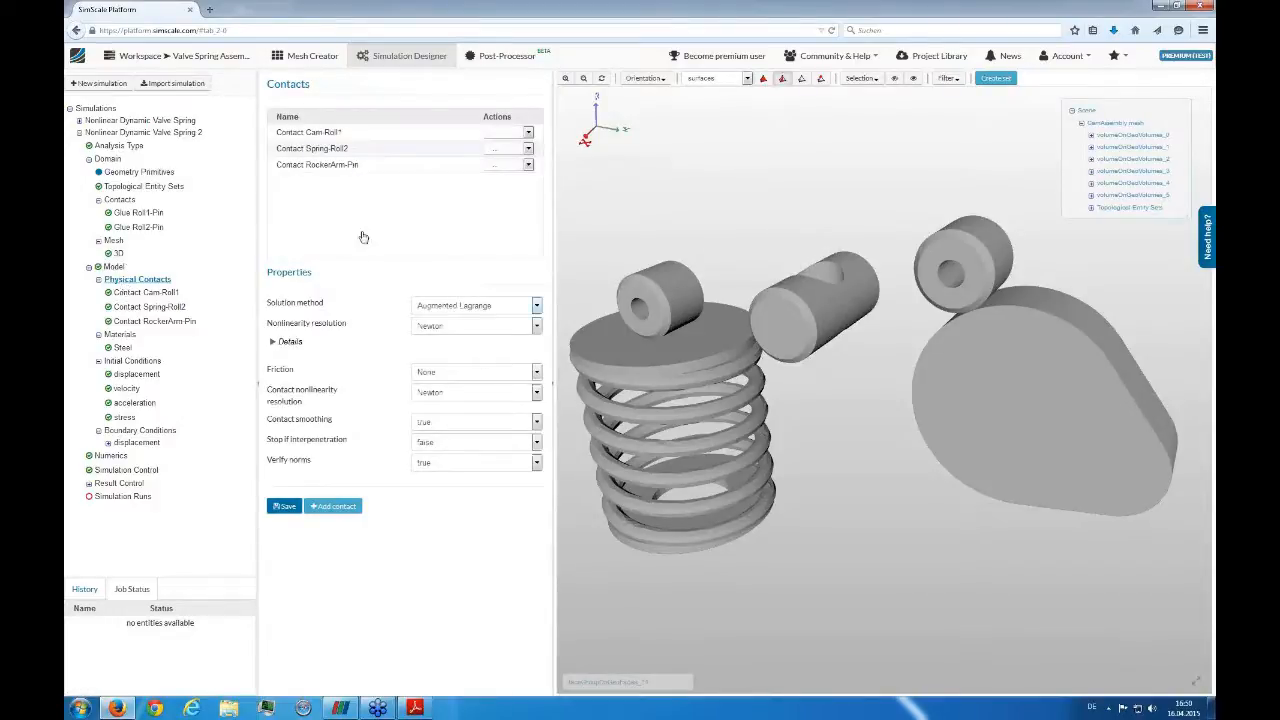
left_click_drag(787, 487, 808, 491)
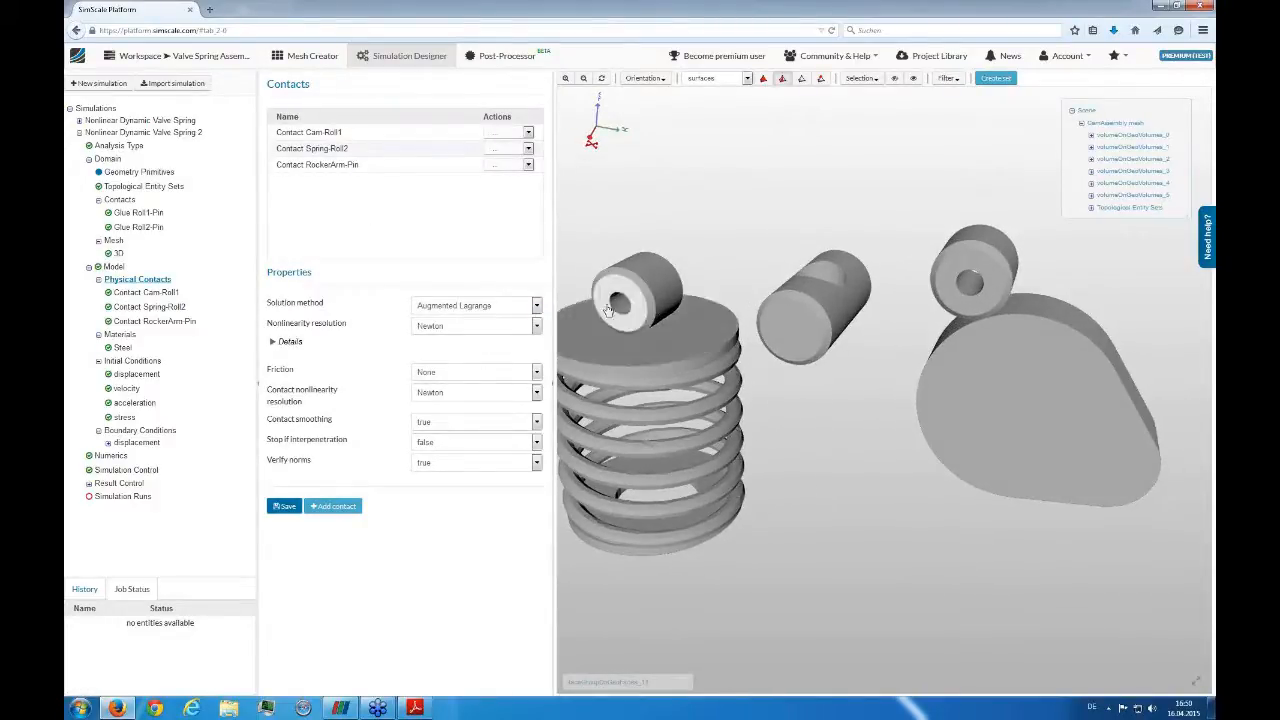
left_click(643, 349)
mouse_move(792, 457)
left_mouse_down()
mouse_move(786, 423)
mouse_move(789, 469)
left_mouse_up()
left_click(643, 345)
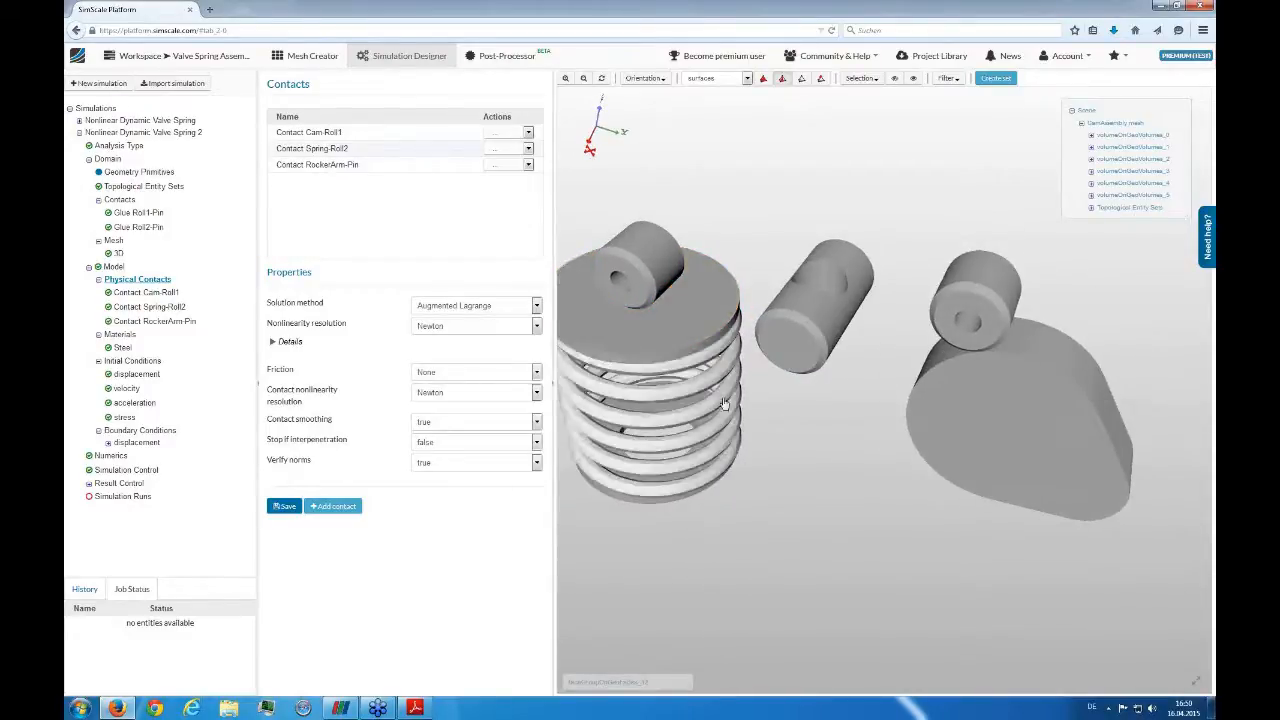
left_click_drag(774, 463, 790, 400)
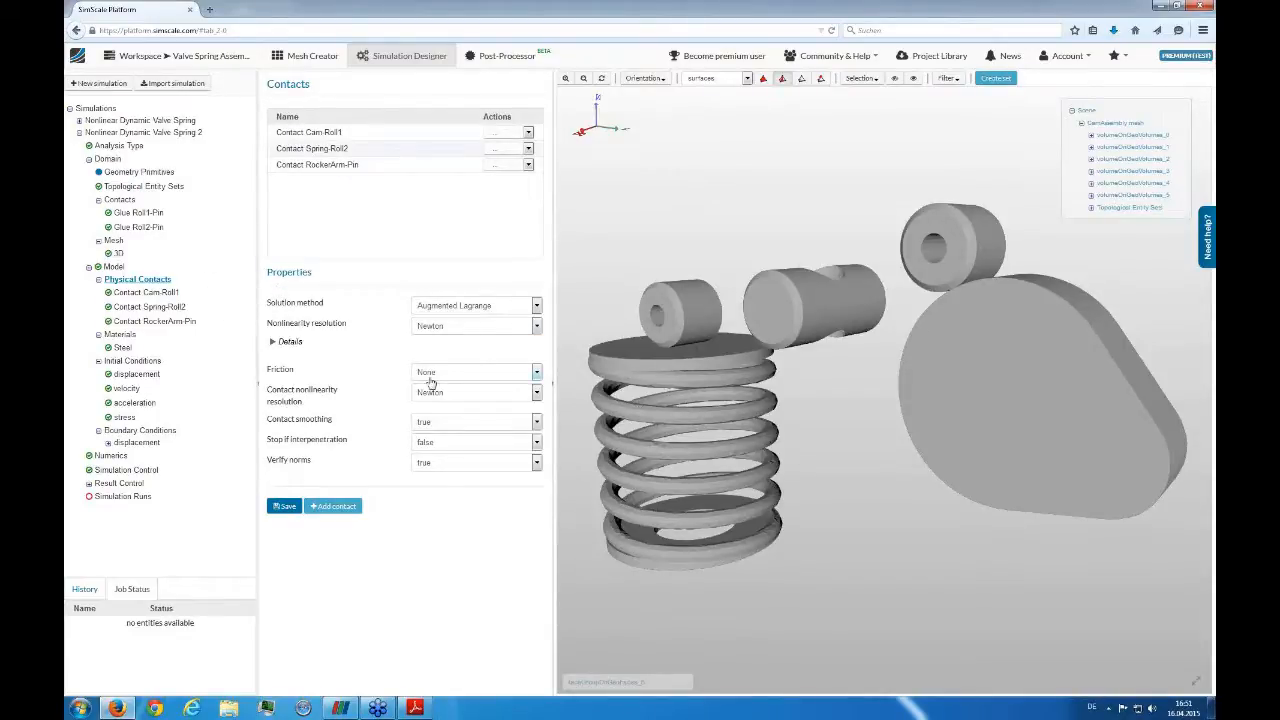
left_click_drag(762, 543, 815, 555)
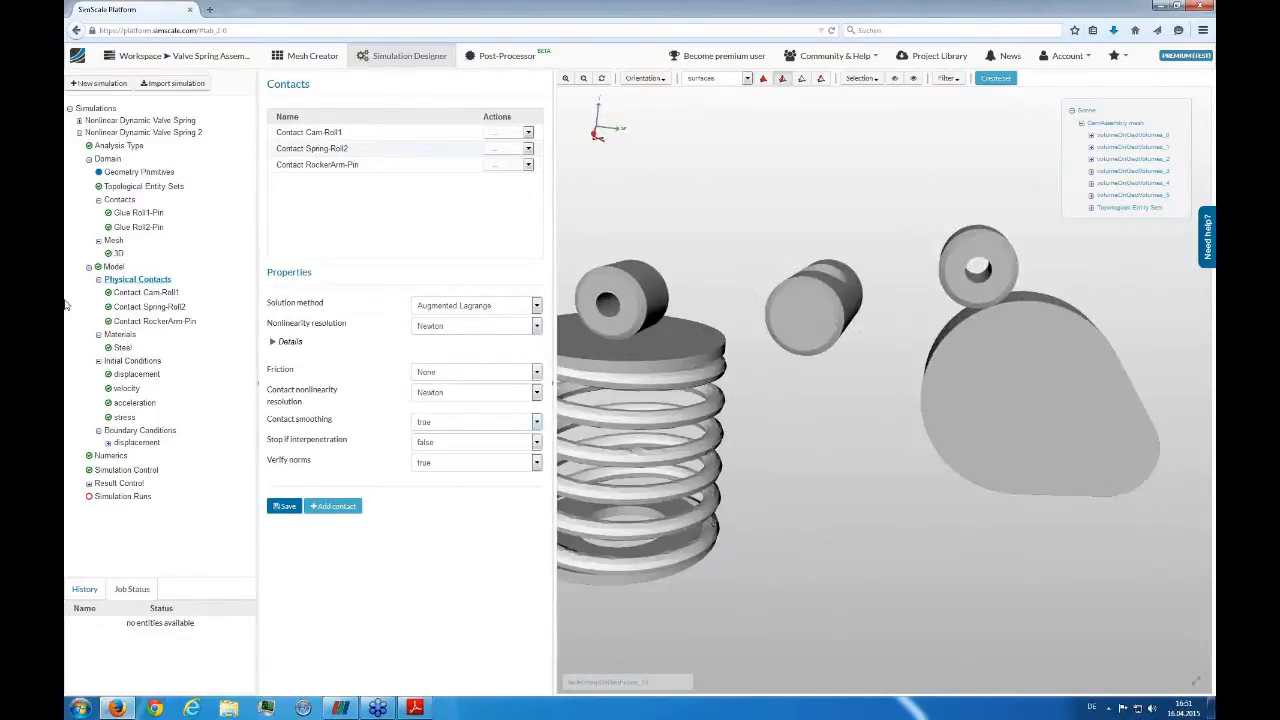
Try the Penalty method as the physical contacts' solution method, and switch back to Augmented Lagrange
left_click(476, 305)
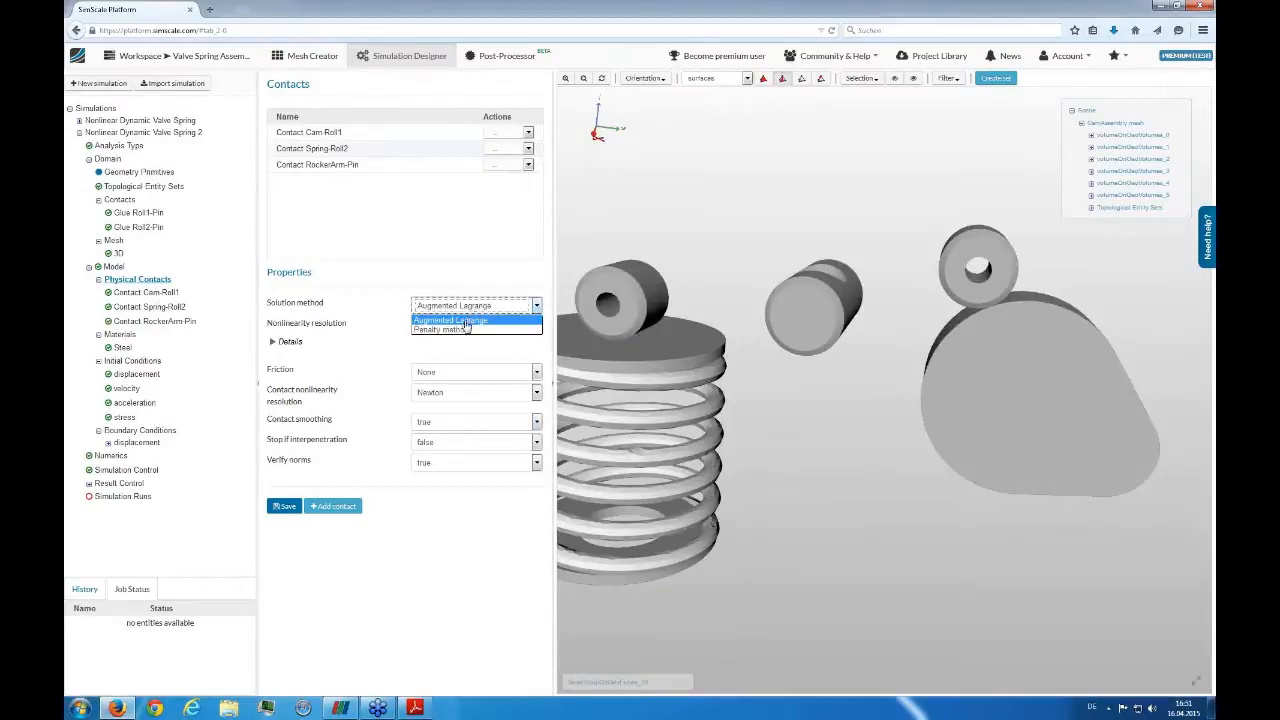
left_click(466, 330)
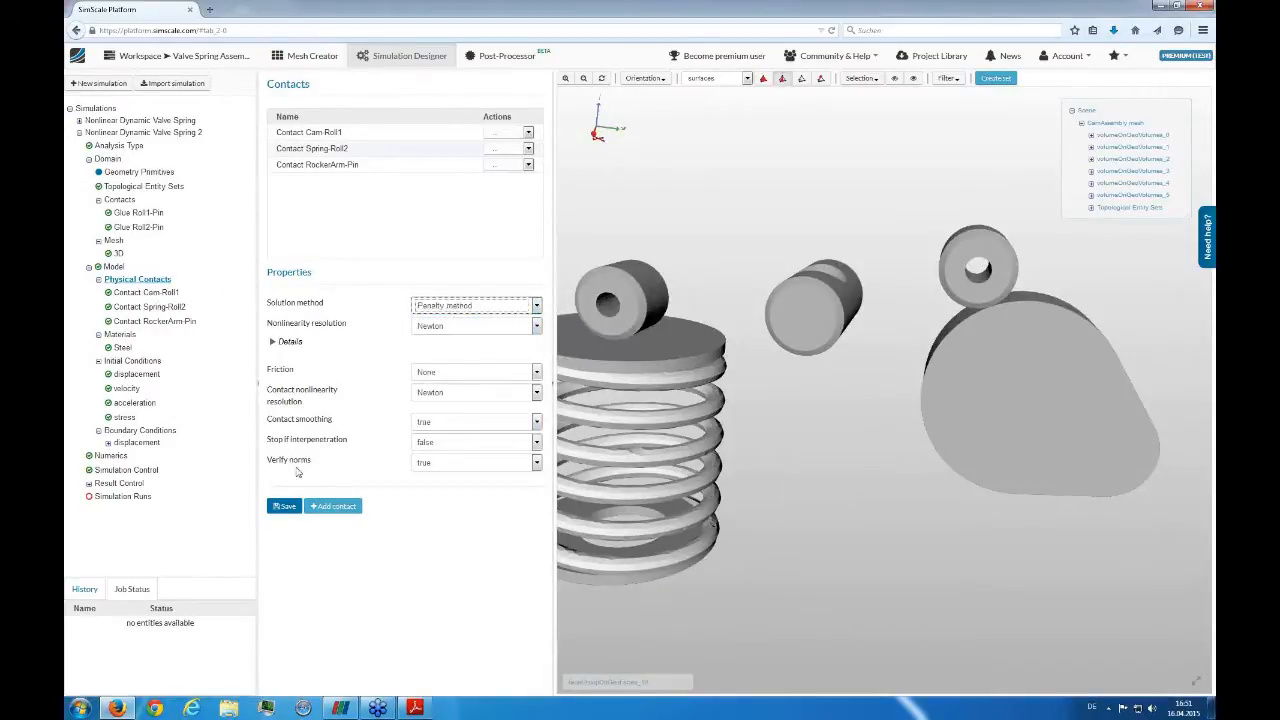
left_click(478, 306)
left_click(466, 318)
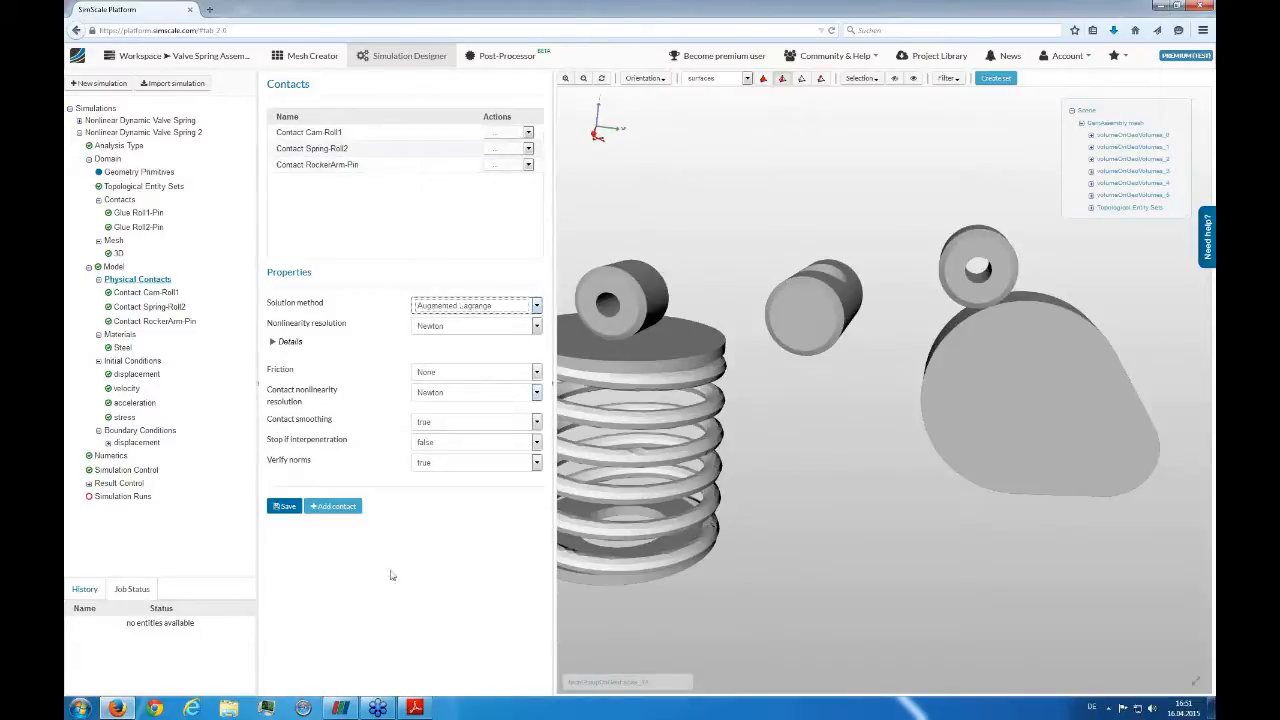
Open Contact Cam-Roll1 and change its type to Frictionless penalty contact to examine the penalty coefficient
left_click(318, 133)
left_click(491, 256)
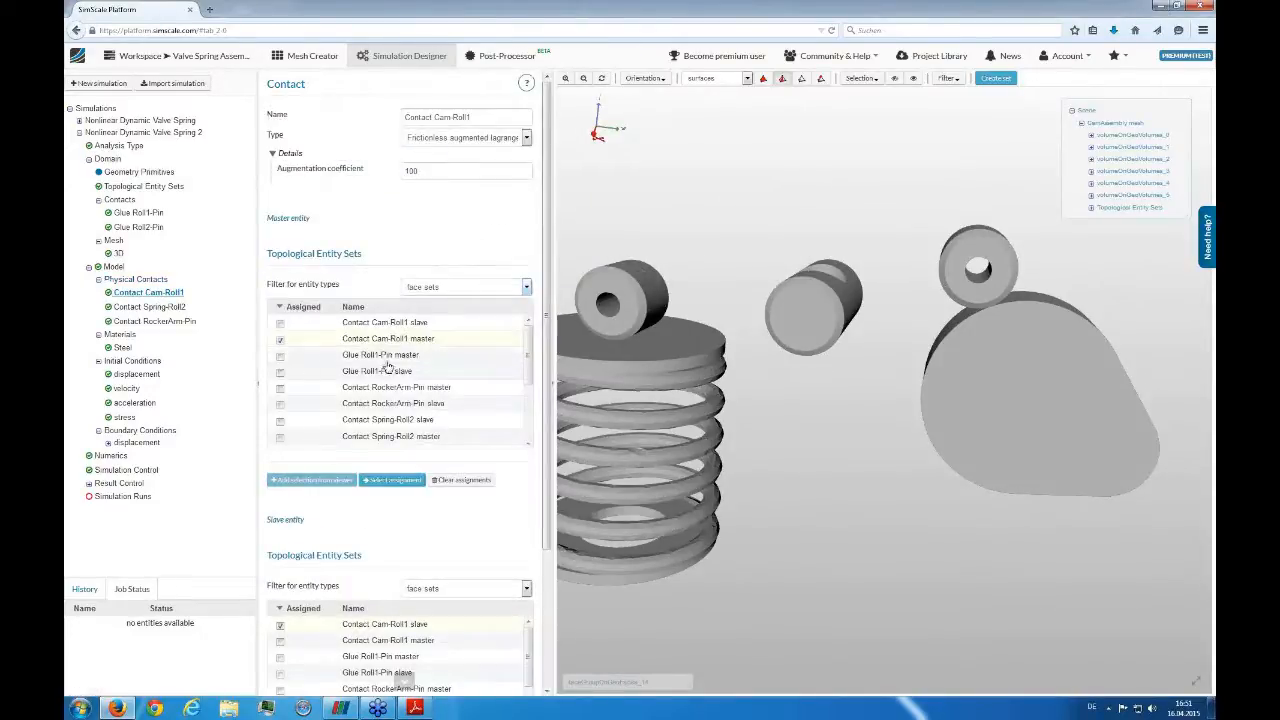
left_click(415, 137)
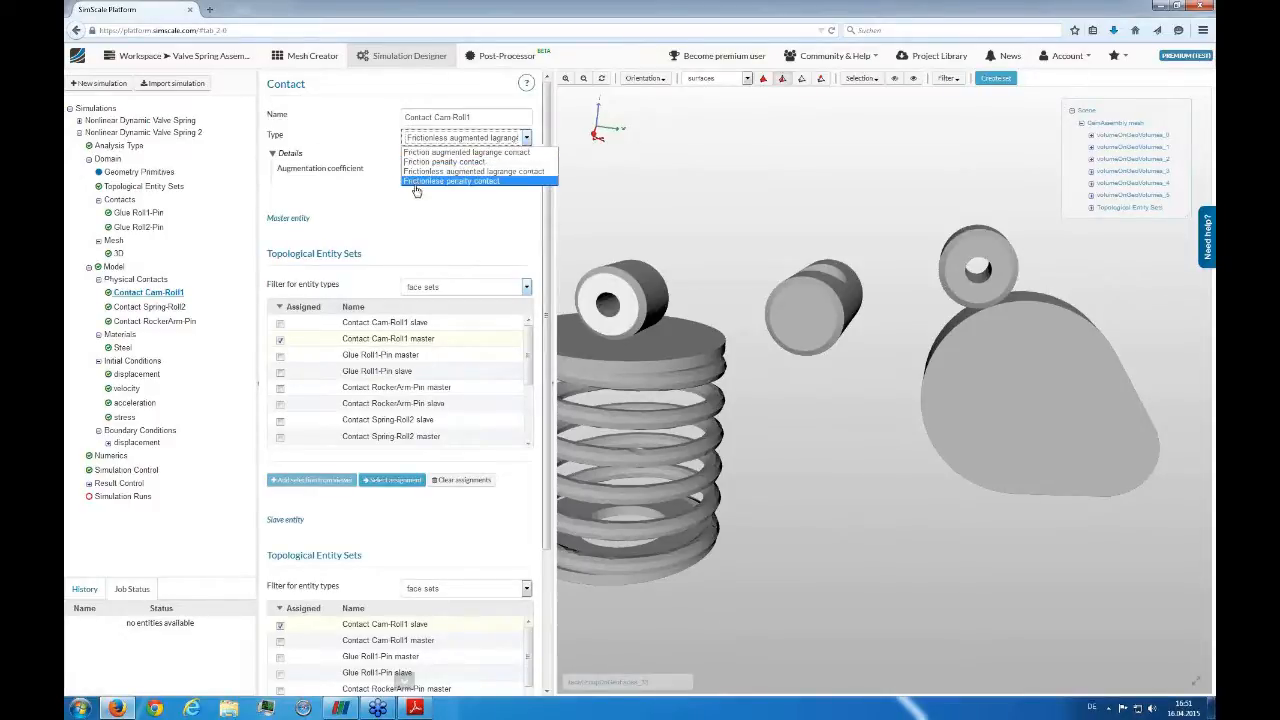
left_click(417, 181)
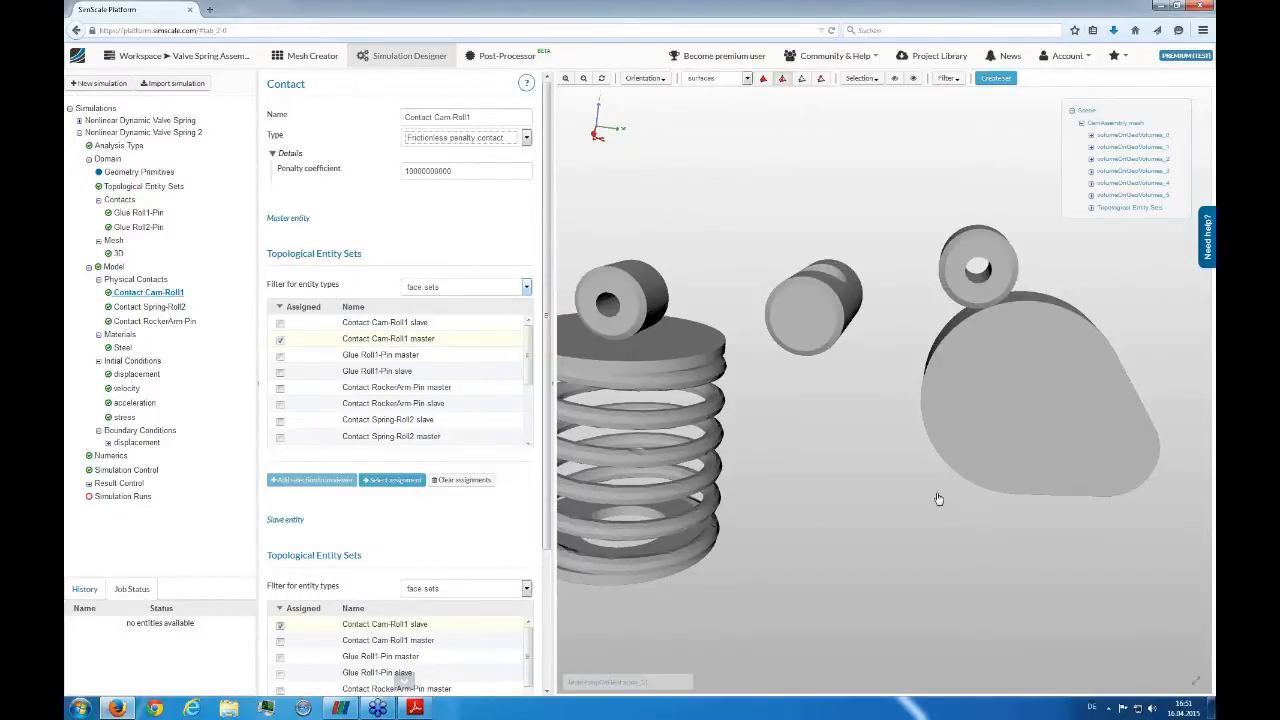
left_click_drag(937, 500, 880, 486)
left_click_drag(452, 170, 404, 174)
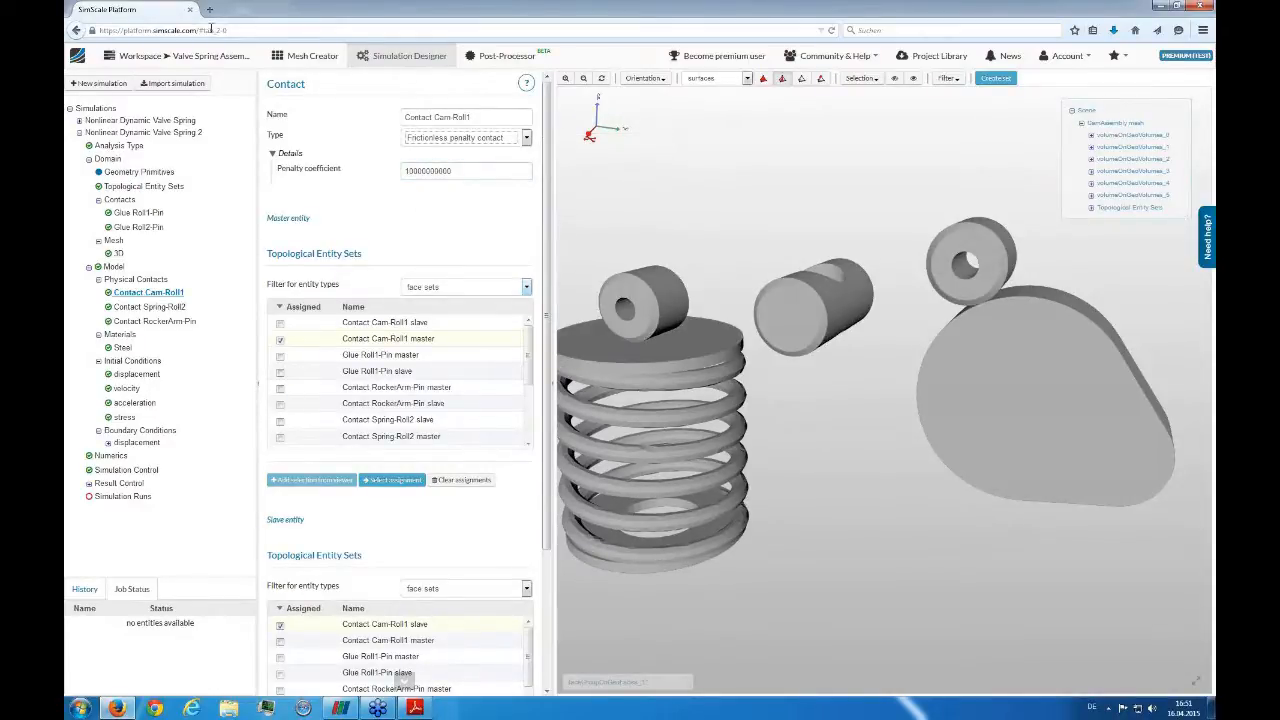
Set the Contact Cam-Roll1 type back to Frictionless augmented lagrange contact
left_click(458, 138)
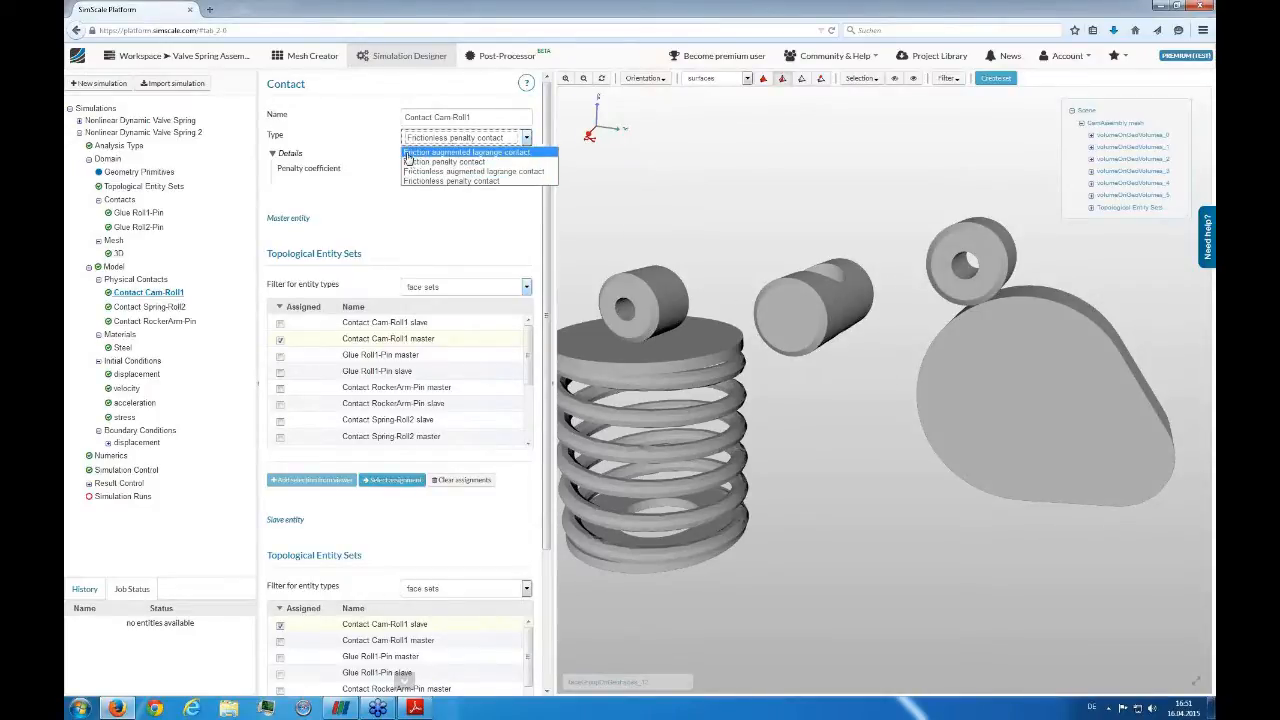
left_click(412, 176)
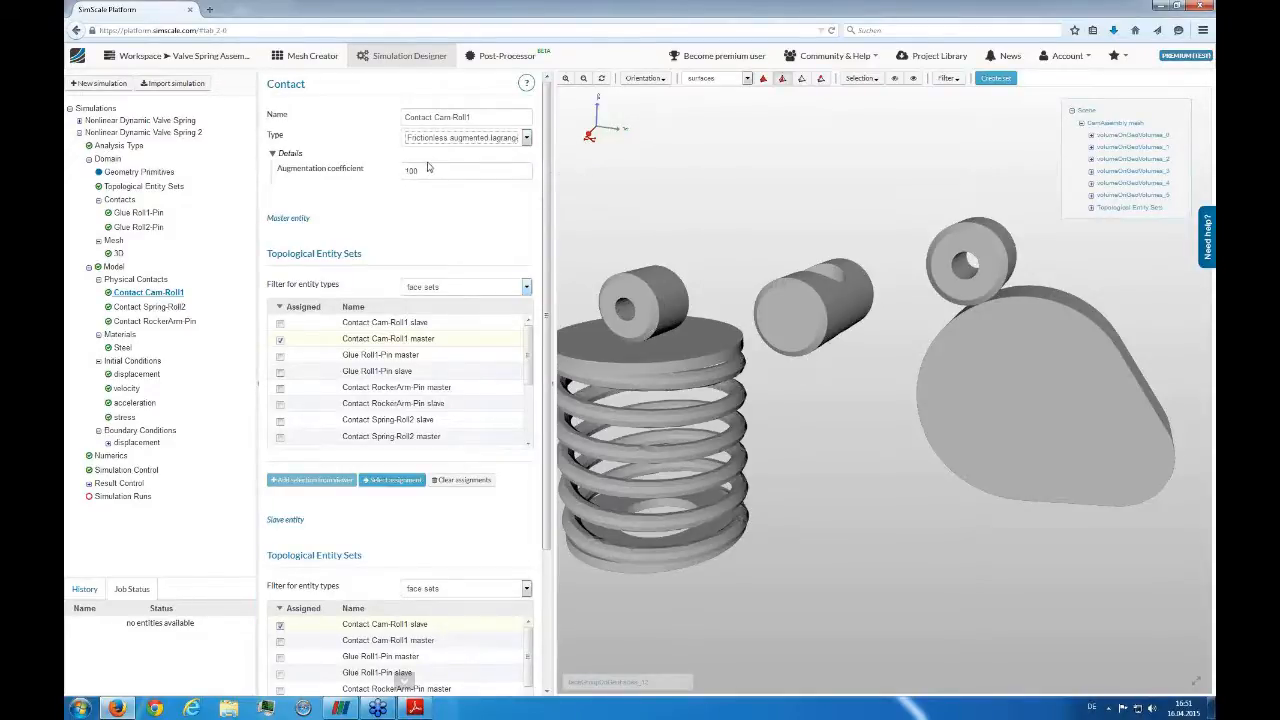
left_click(292, 154)
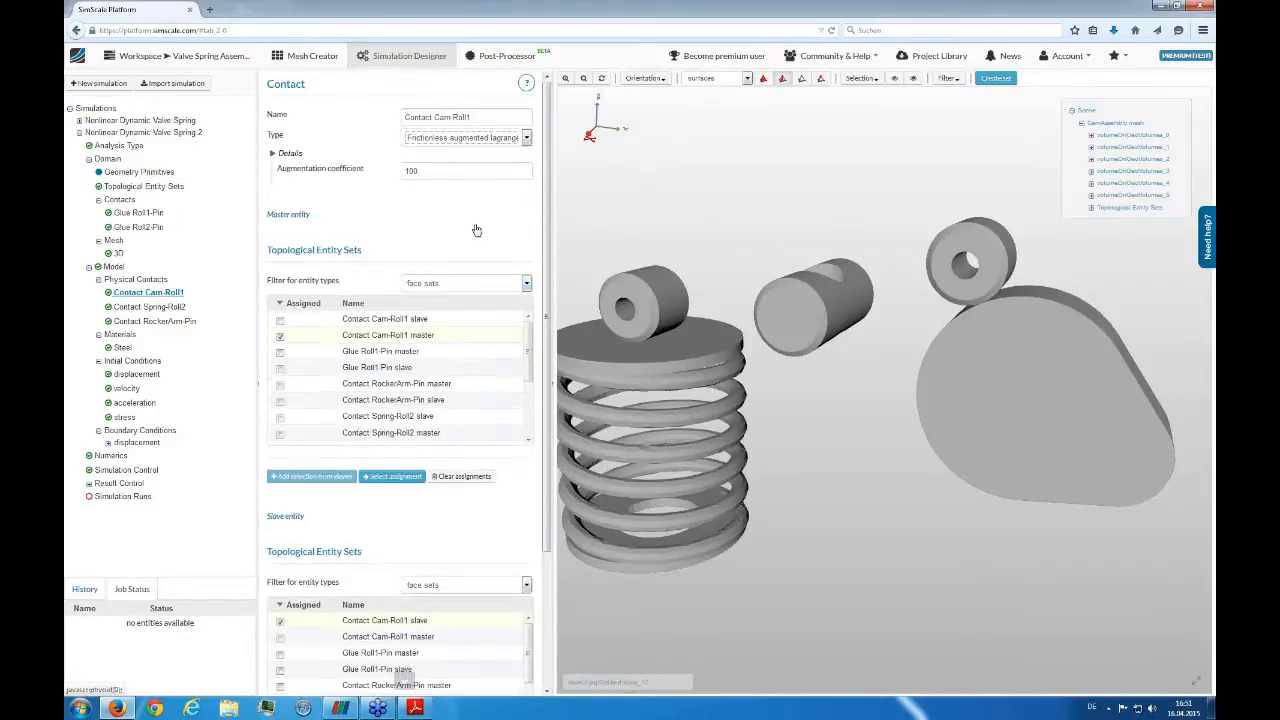
Add a fourth physical contact to view its unassigned settings, and delete it again
left_click(130, 280)
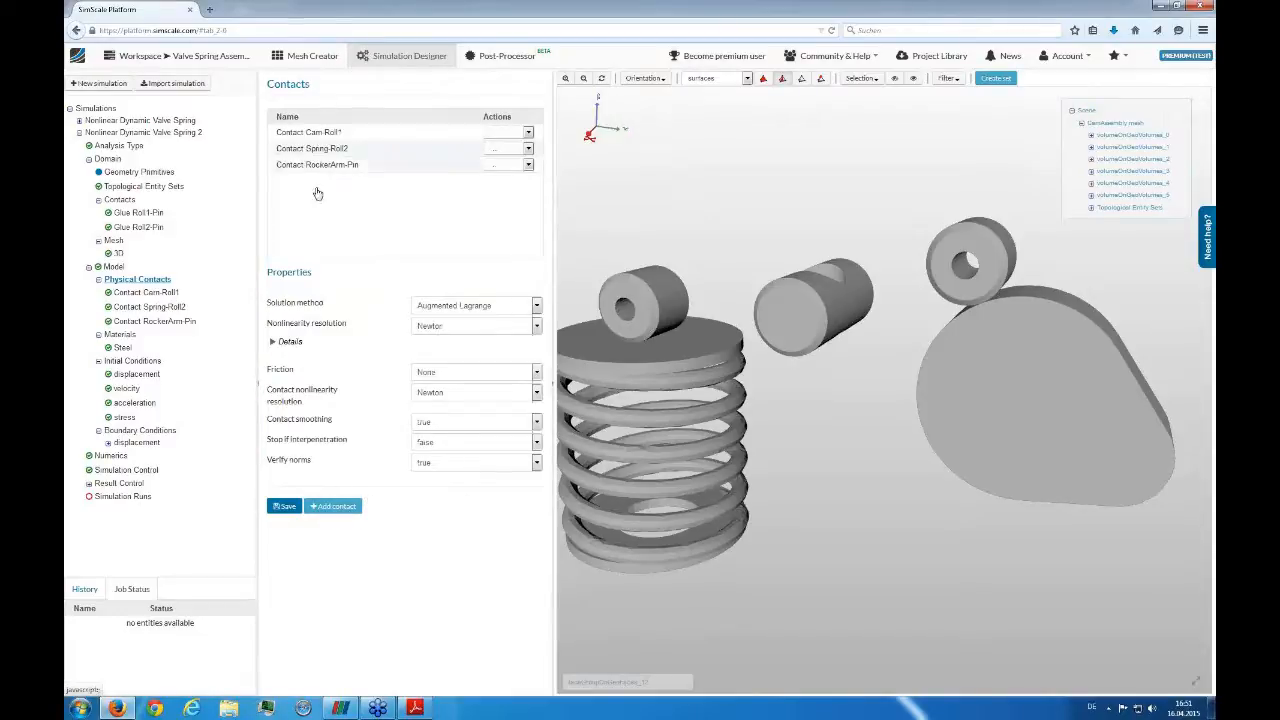
left_click(330, 507)
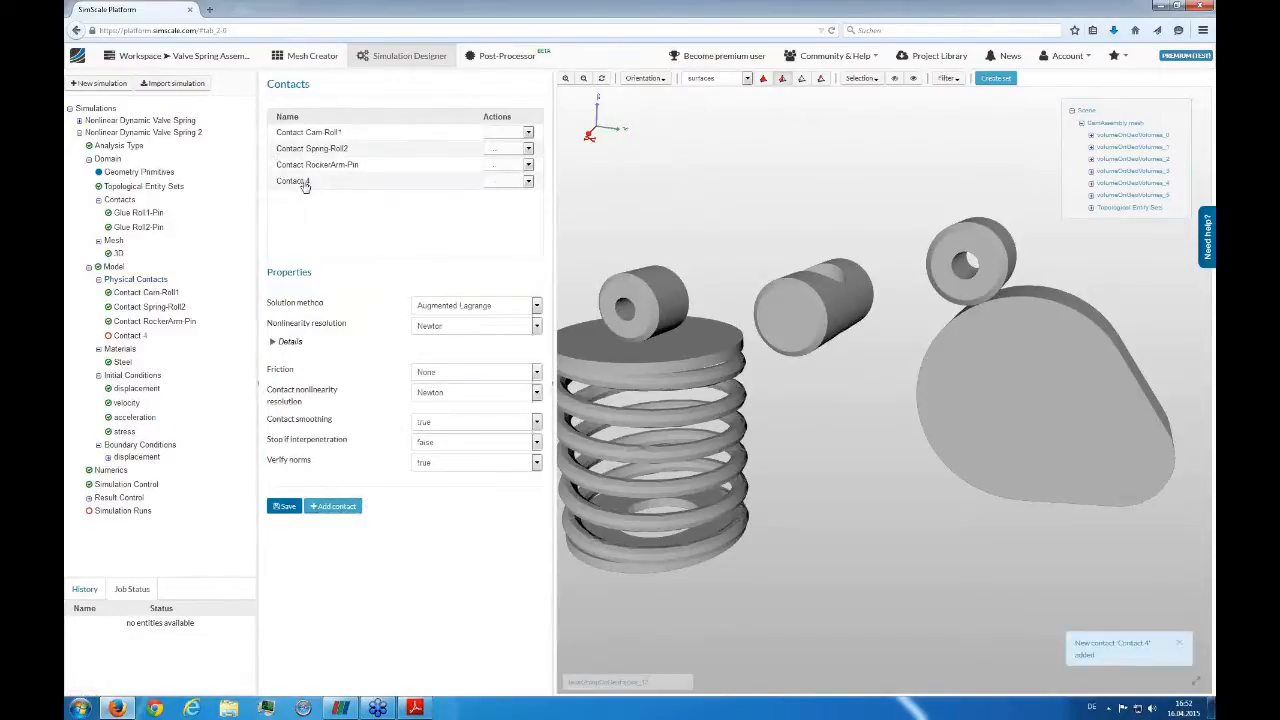
left_click(300, 181)
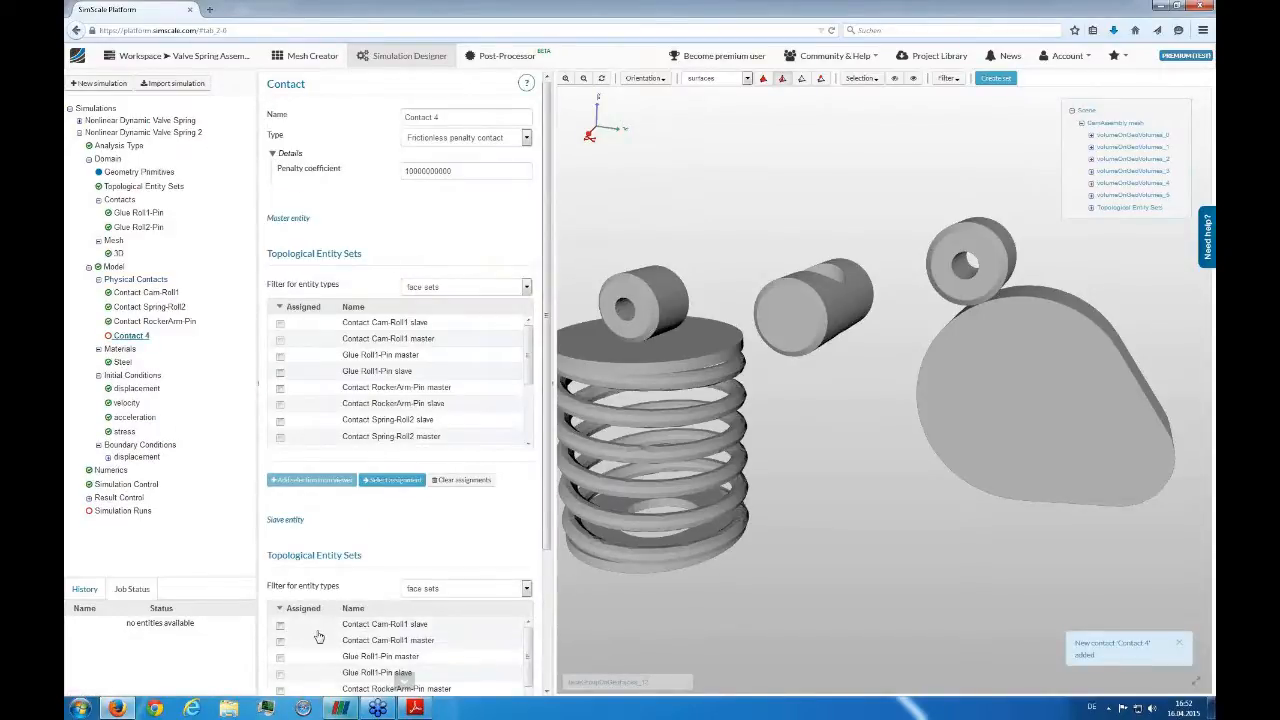
scroll(330, 425, "down", 3)
left_click(113, 281)
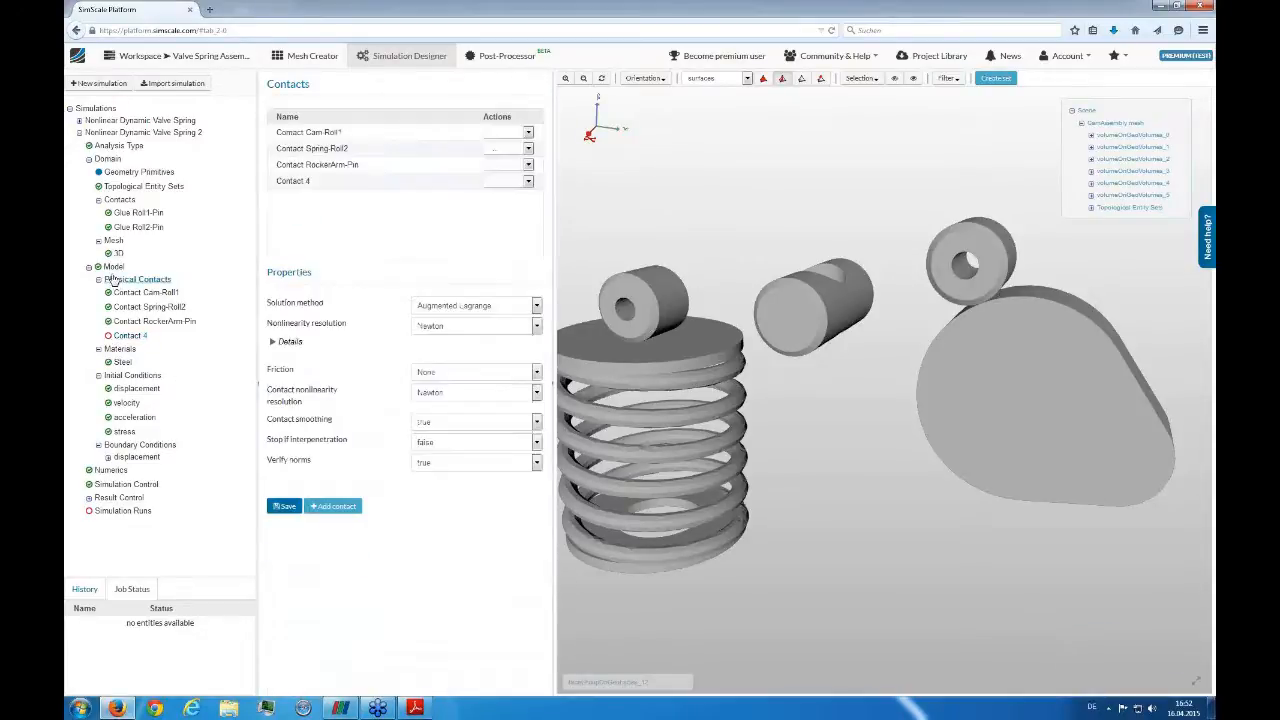
left_click(140, 336)
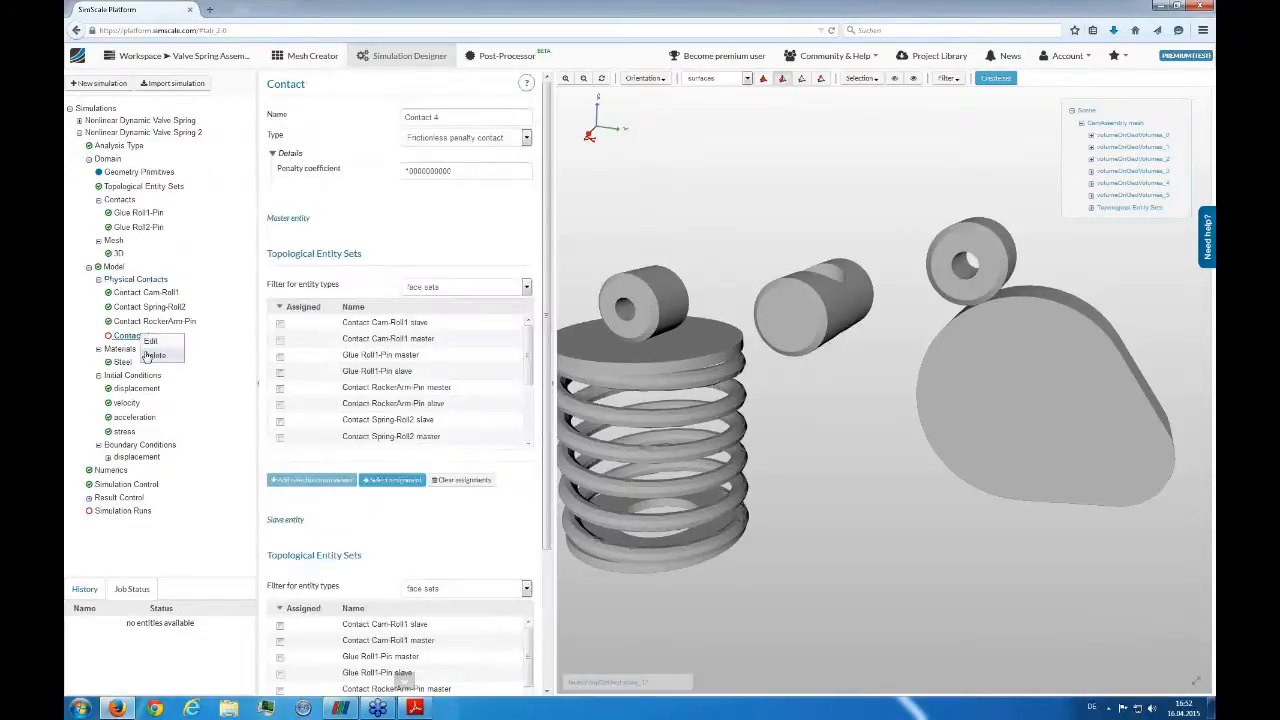
Open the Steel material and review its linear elastic properties and assigned volumes
left_click(117, 347)
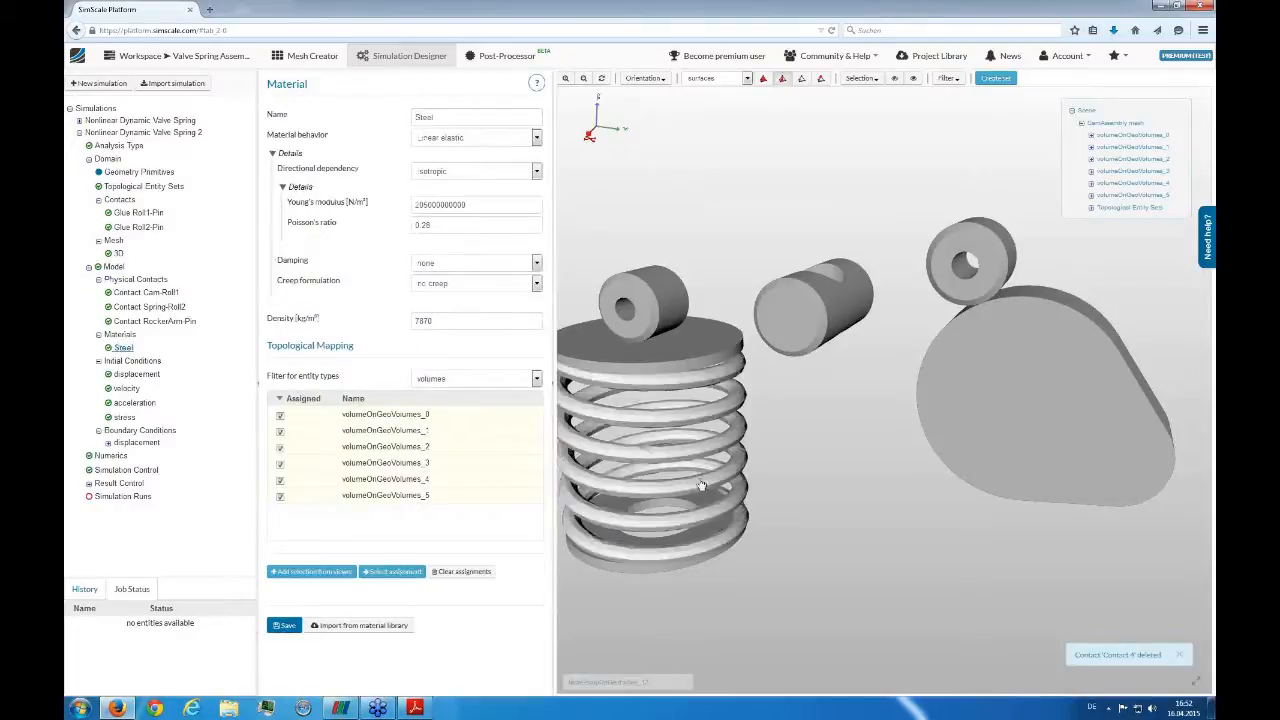
middle_click_drag(701, 485, 757, 440)
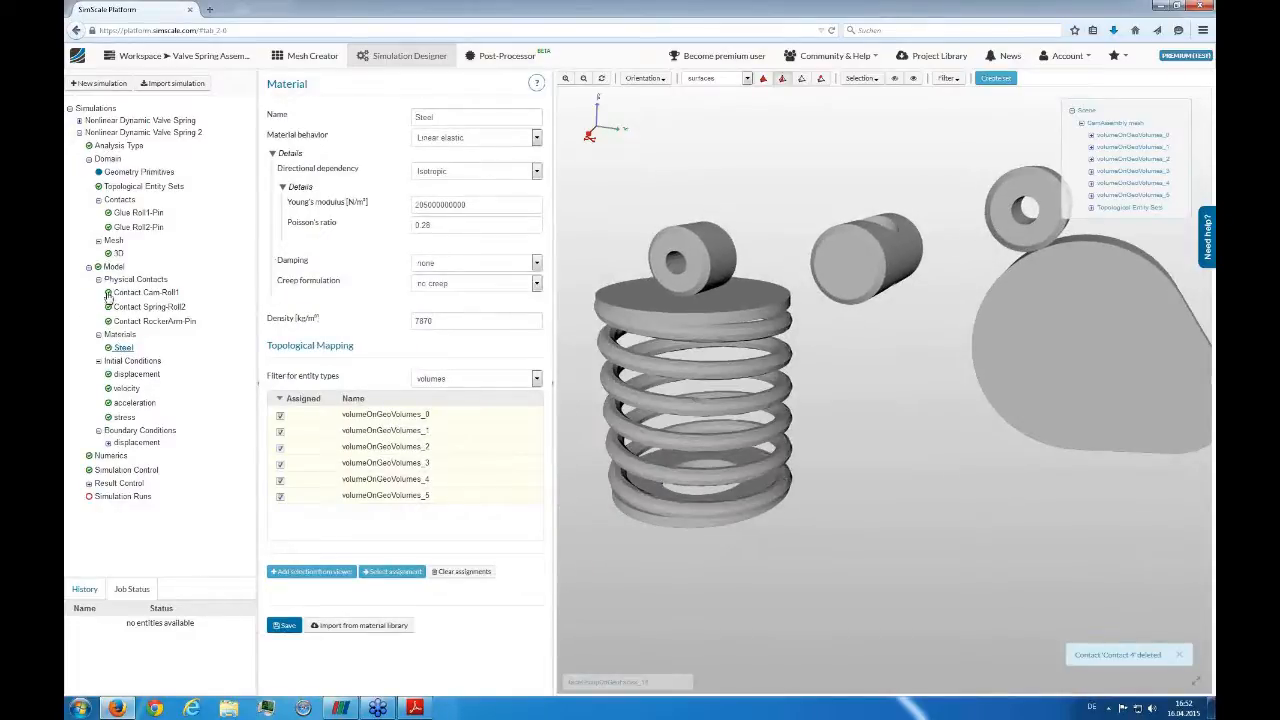
left_click_drag(716, 230, 688, 240)
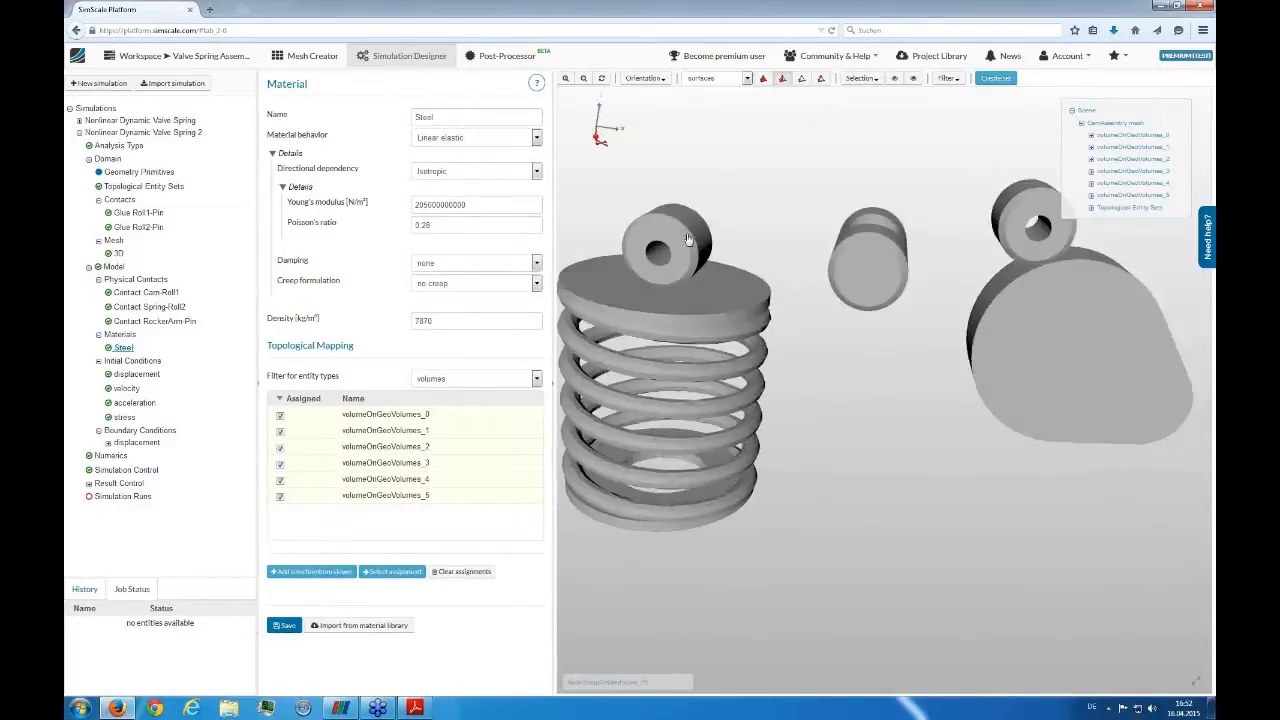
Open Contact Cam-Roll1 and highlight its assigned master faces on the cam's outer surface
left_click(145, 292)
left_click(374, 483)
left_click_drag(918, 386, 829, 429)
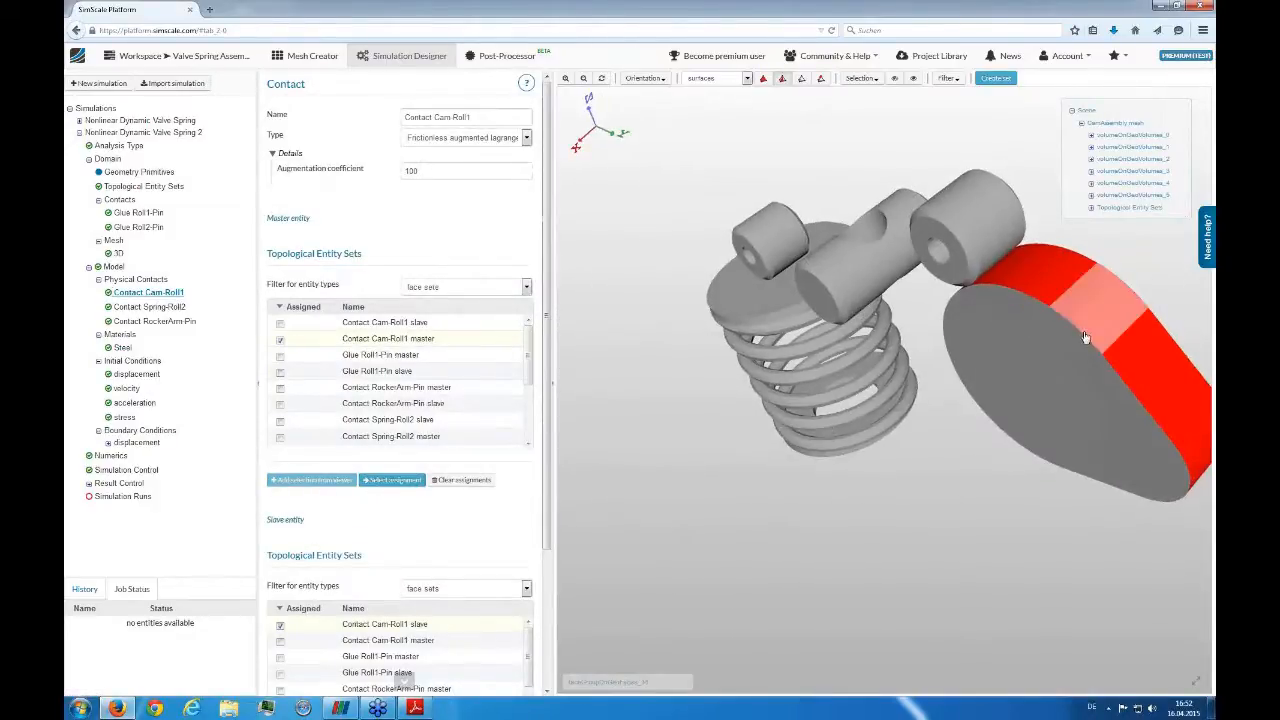
Open Contact Spring-Roll2 and highlight its assigned master face on top of the spring
left_click(133, 309)
left_click(392, 481)
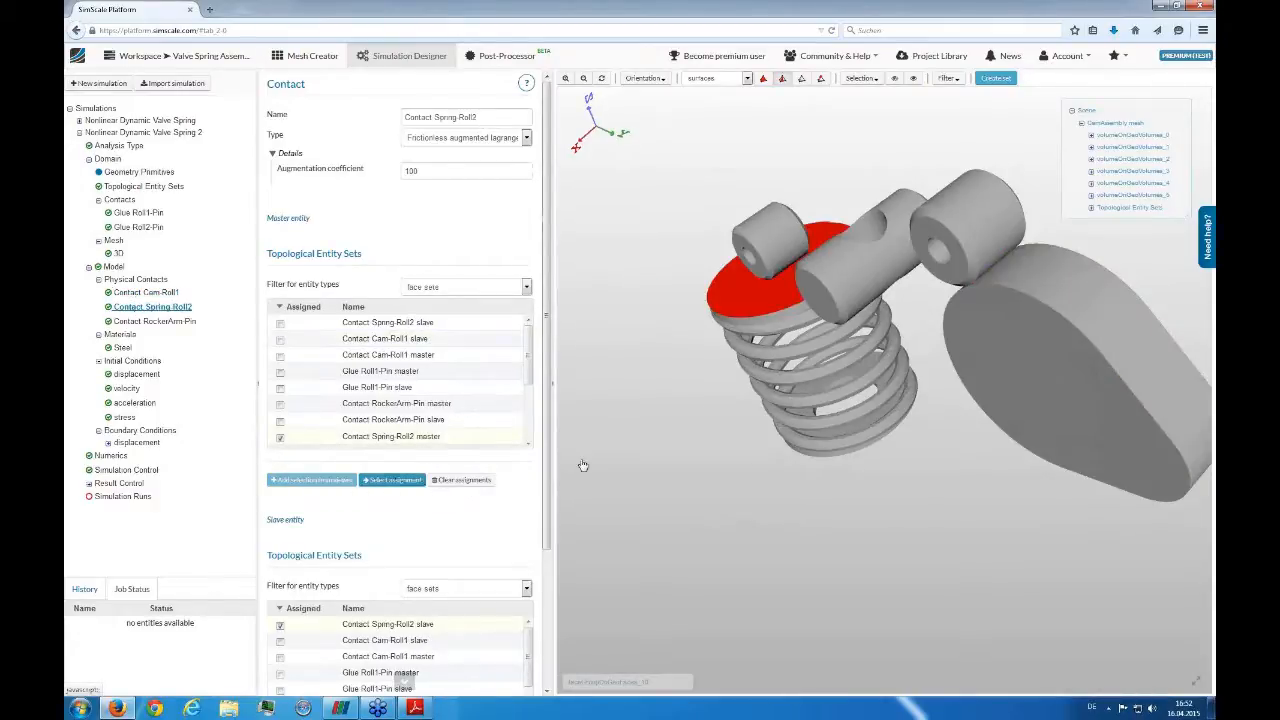
Open Contact RockerArm-Pin, highlight its assigned master faces on the pin, and show all hidden parts again
left_click_drag(583, 463, 637, 447)
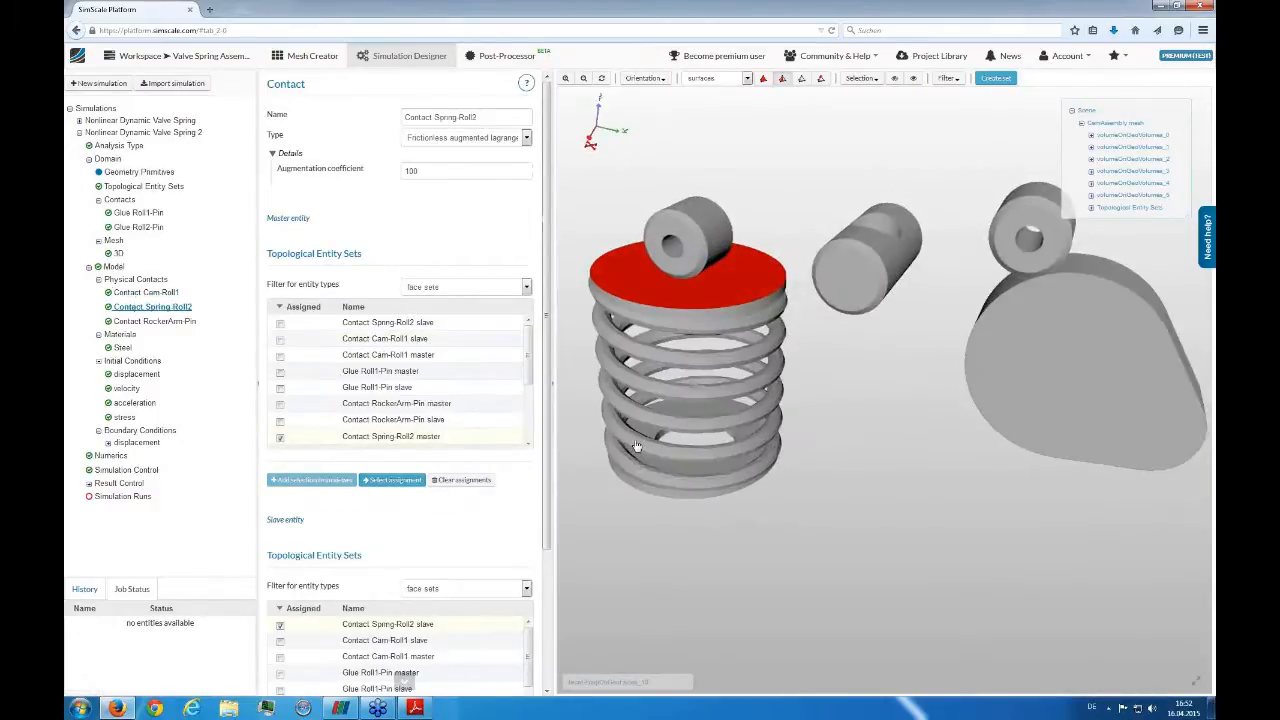
left_click(158, 321)
left_click(392, 480)
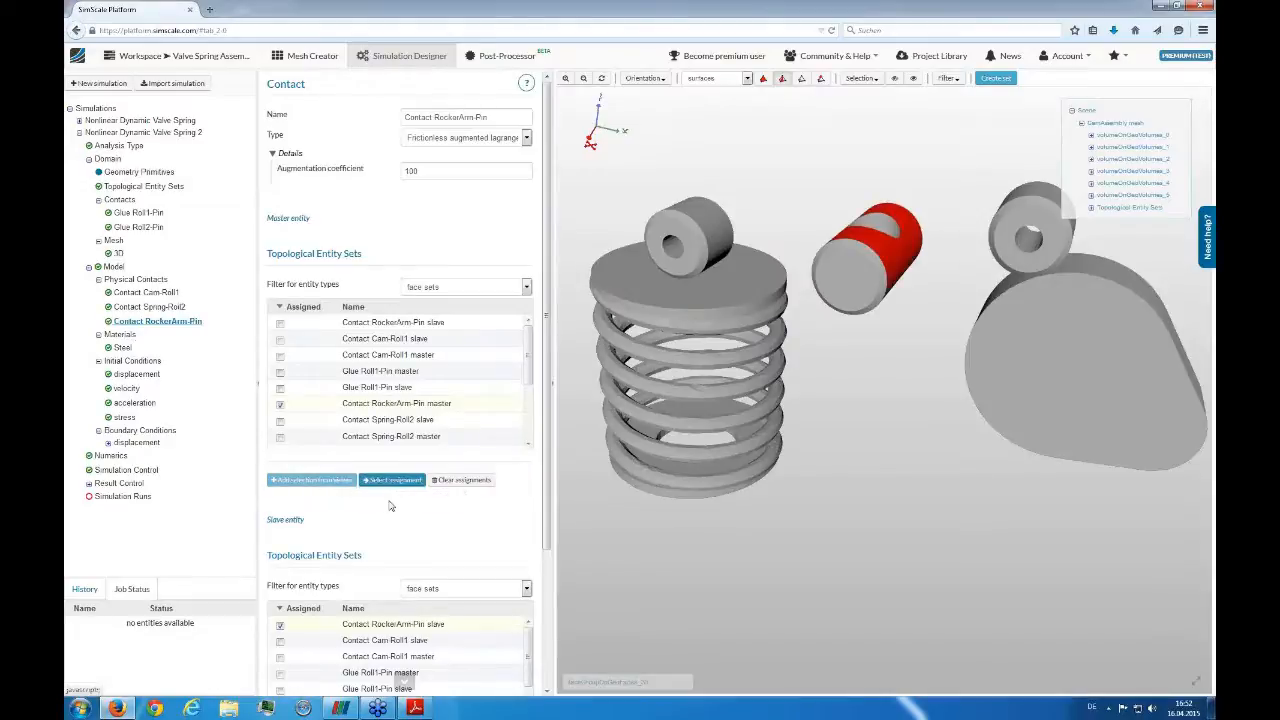
right_click(813, 117)
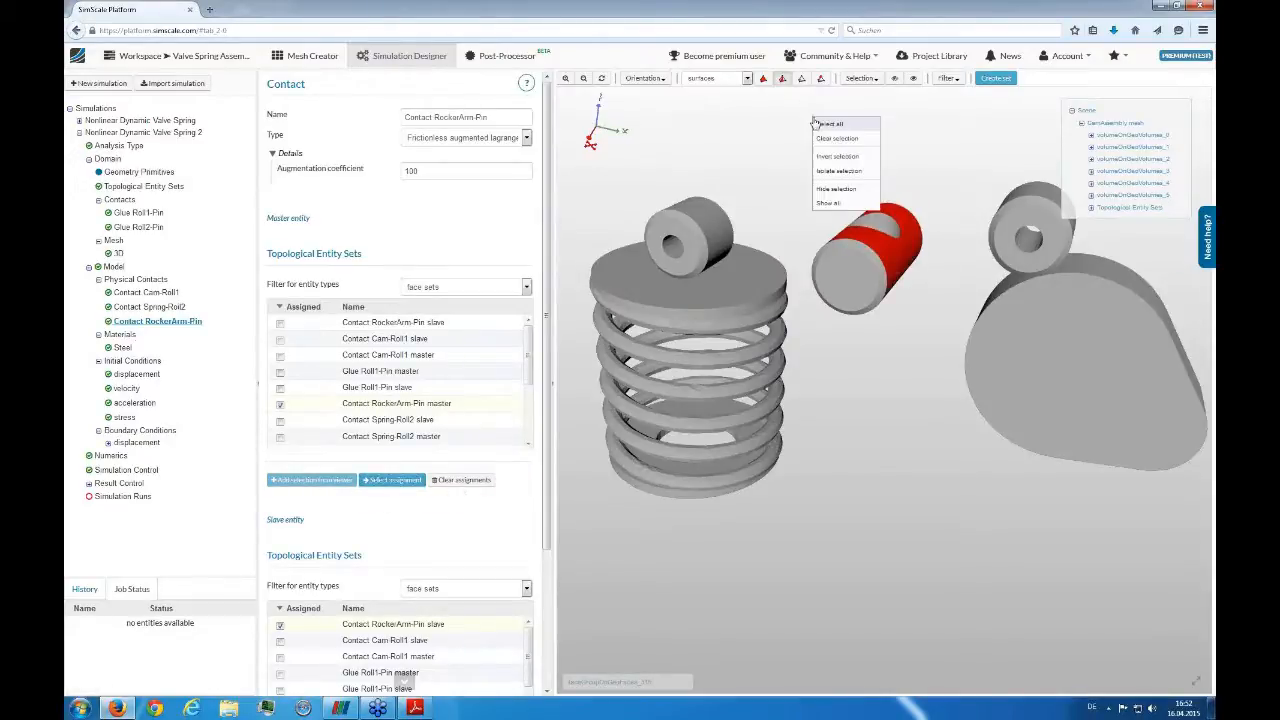
left_click(818, 204)
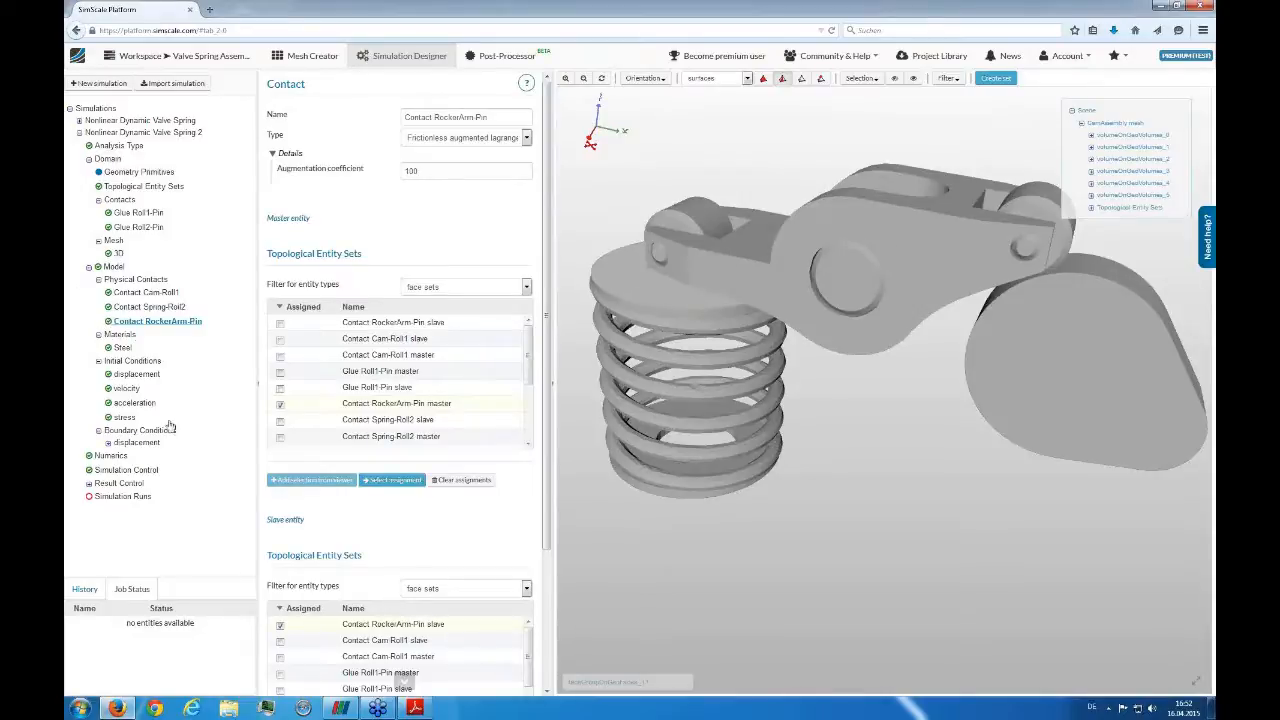
Return to the Steel material and inspect the complete assembly it is assigned to from several angles
left_click(121, 347)
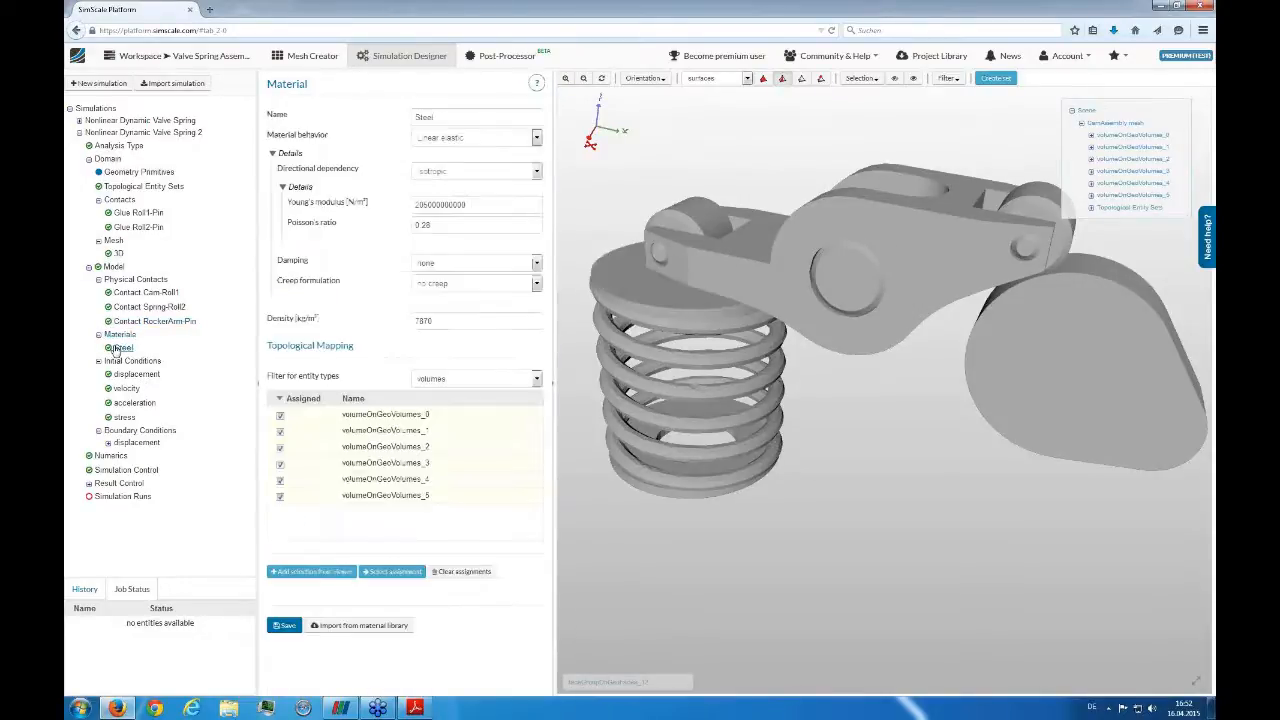
left_click_drag(790, 668, 878, 357)
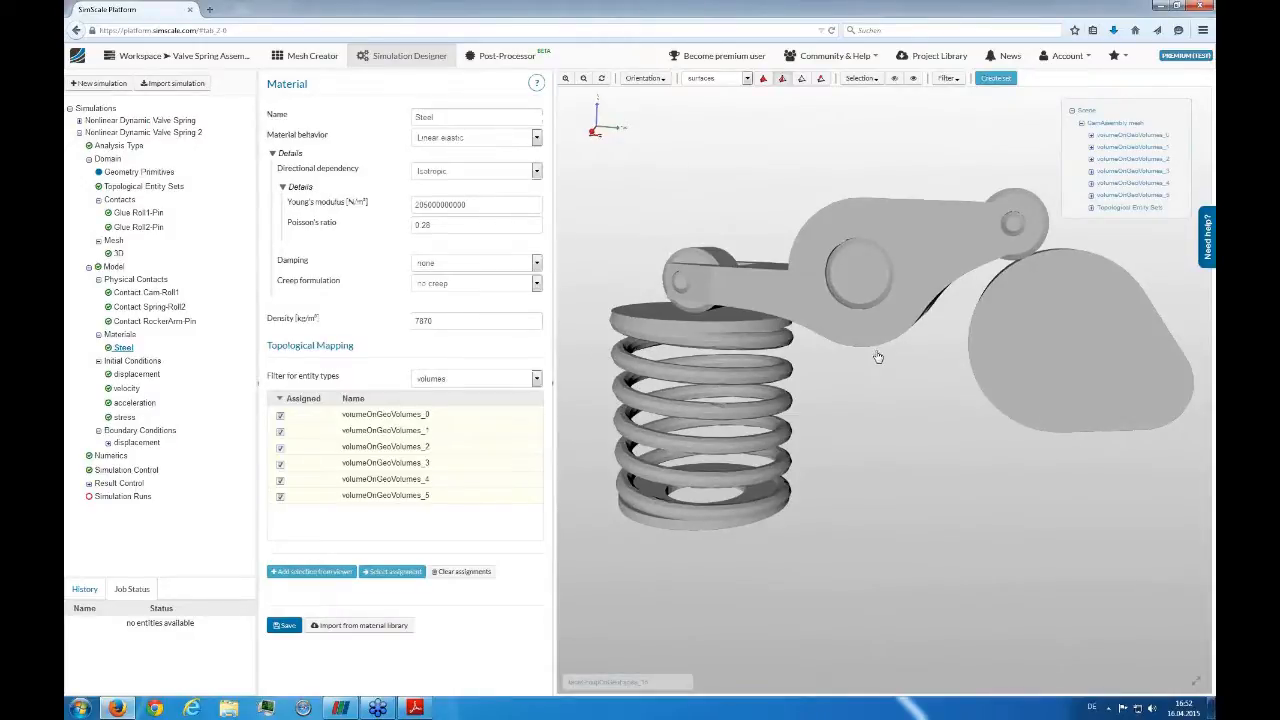
left_click_drag(846, 450, 778, 452)
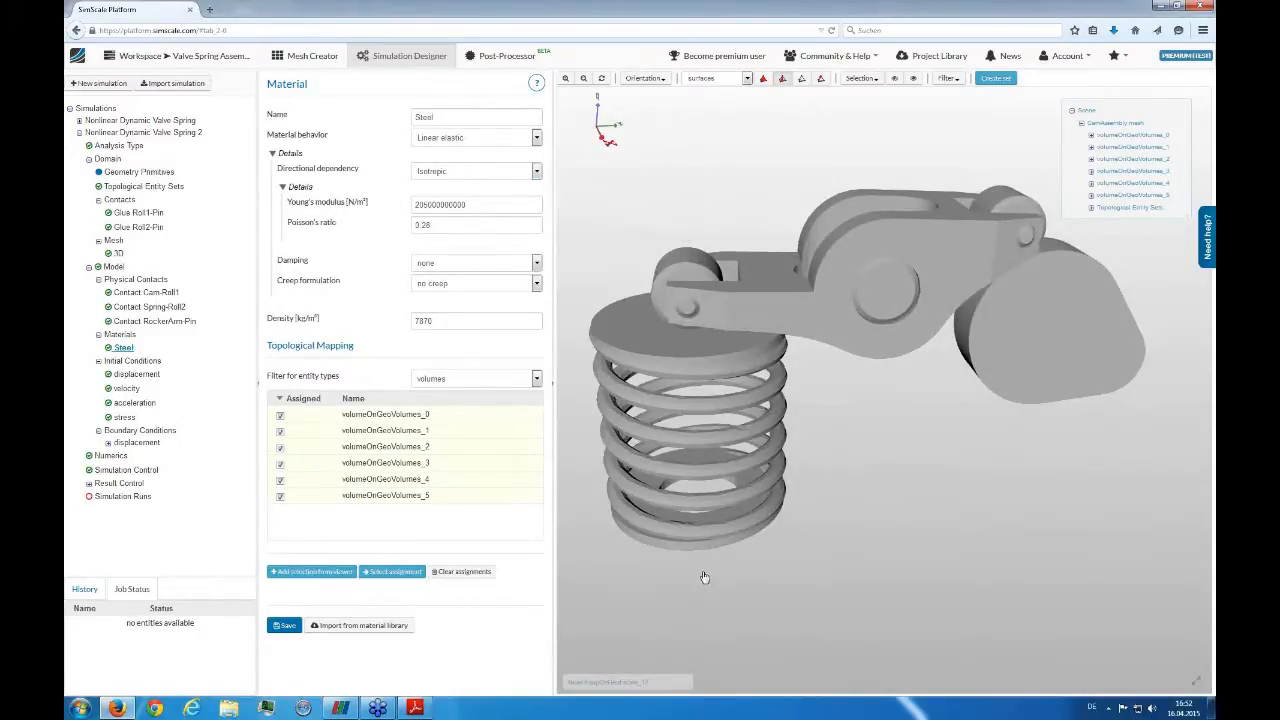
left_click_drag(704, 577, 666, 578)
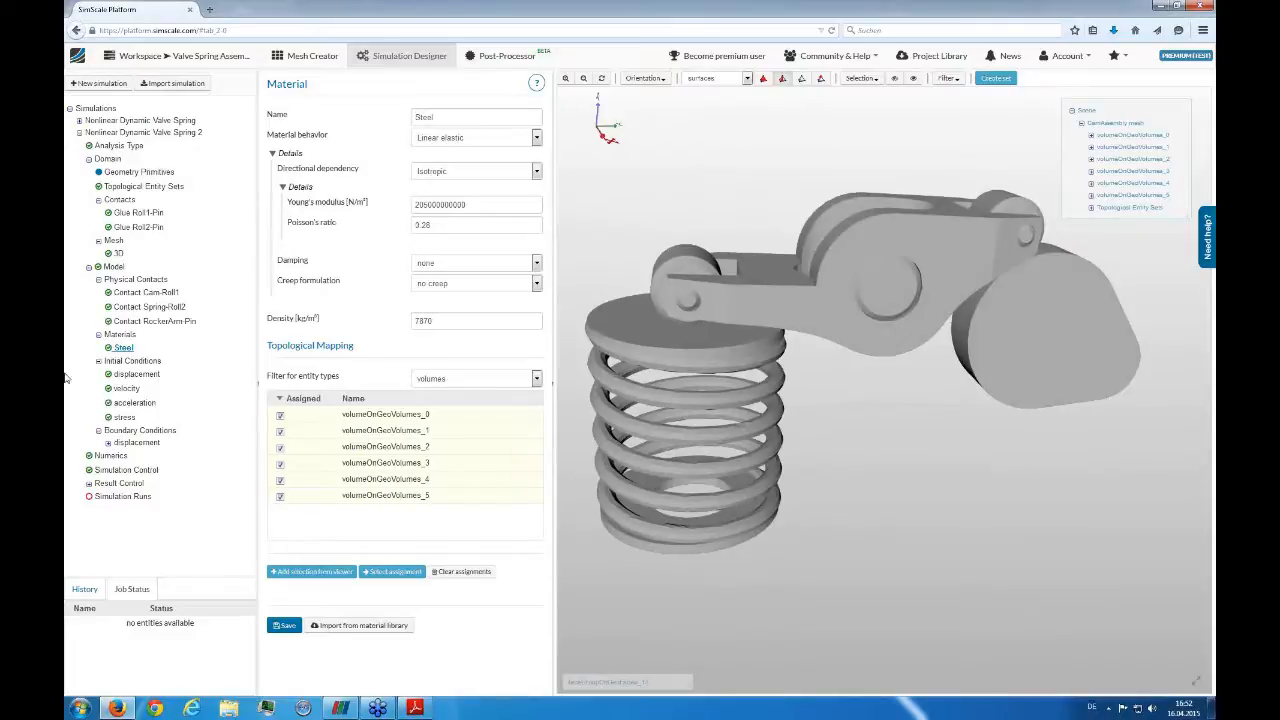
Open the RockerArm Pin Fixation displacement condition, review its prescribed displacements, and highlight its assigned face inside the pin
left_click(108, 442)
left_click(125, 442)
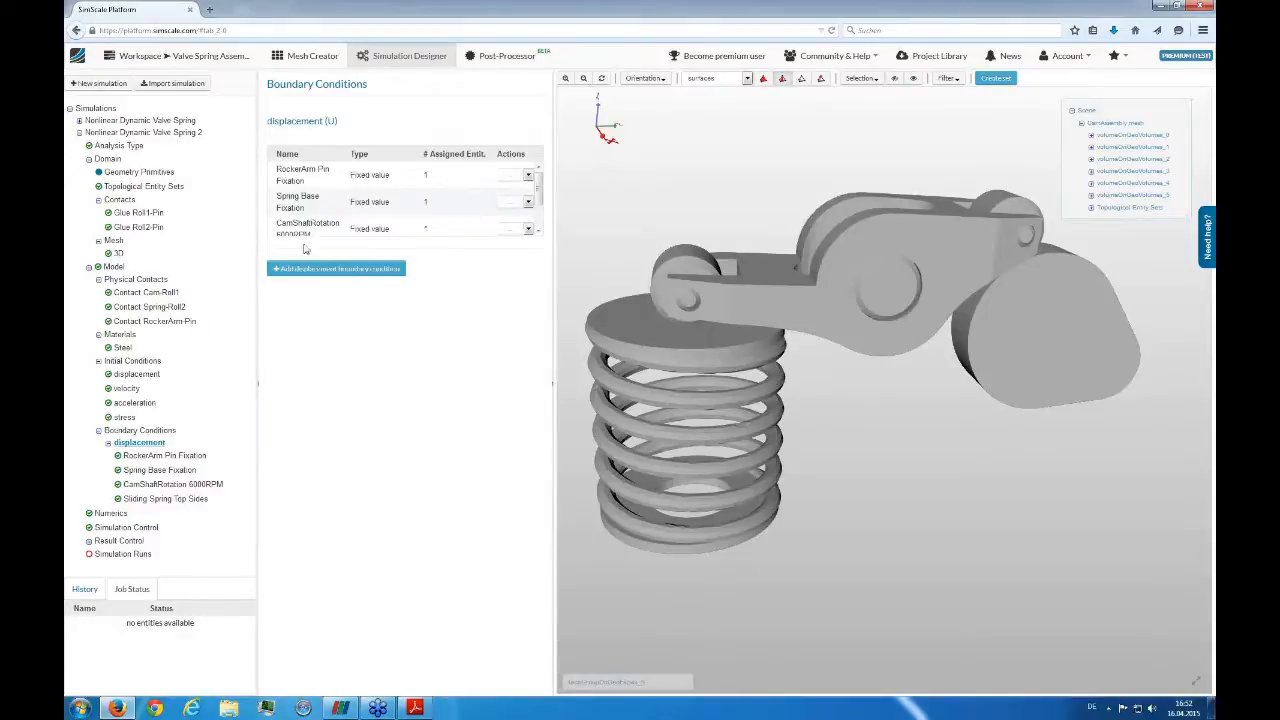
left_click(130, 456)
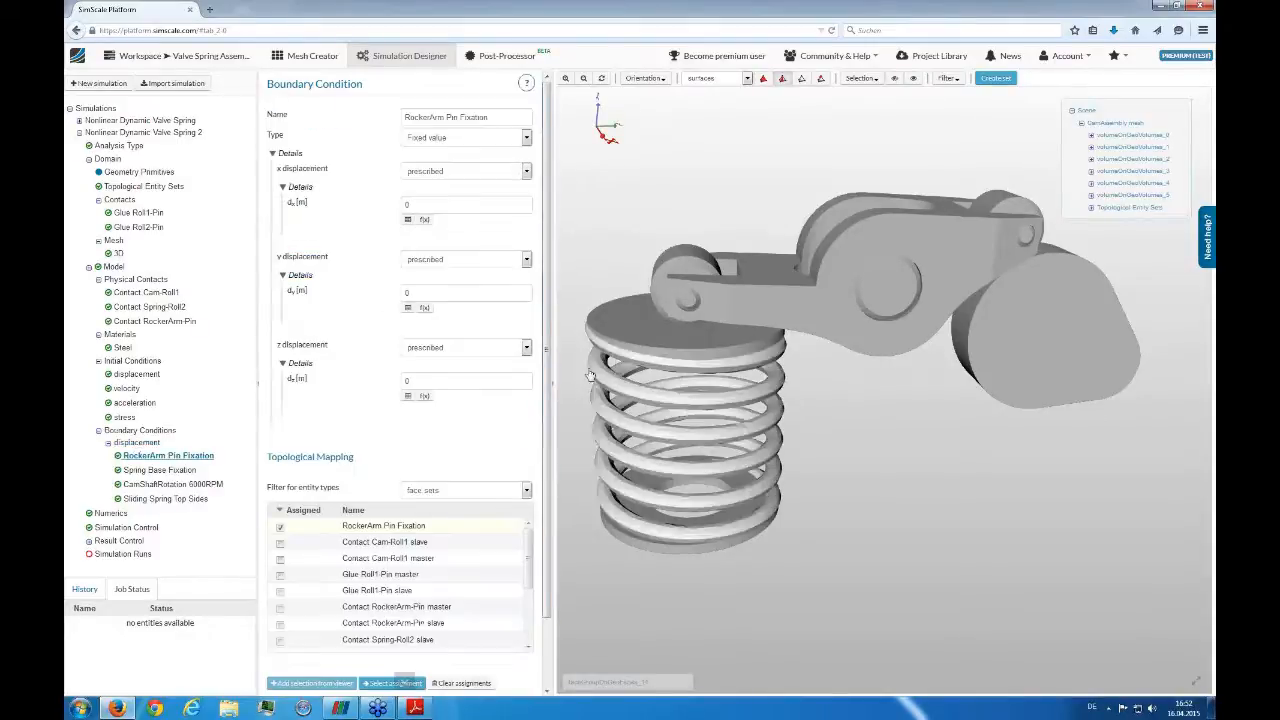
scroll(900, 458, "down", 2)
left_click_drag(900, 458, 965, 470)
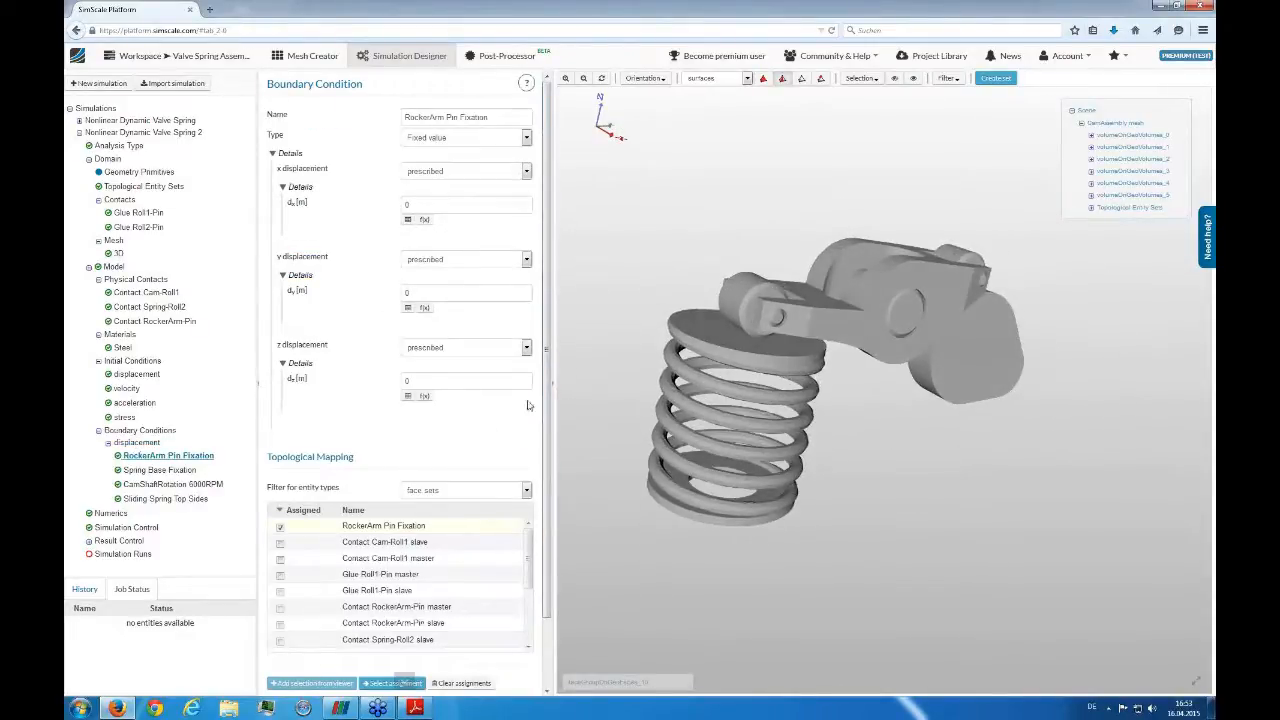
scroll(546, 408, "down", 2)
left_click(381, 607)
left_click_drag(748, 111, 831, 246)
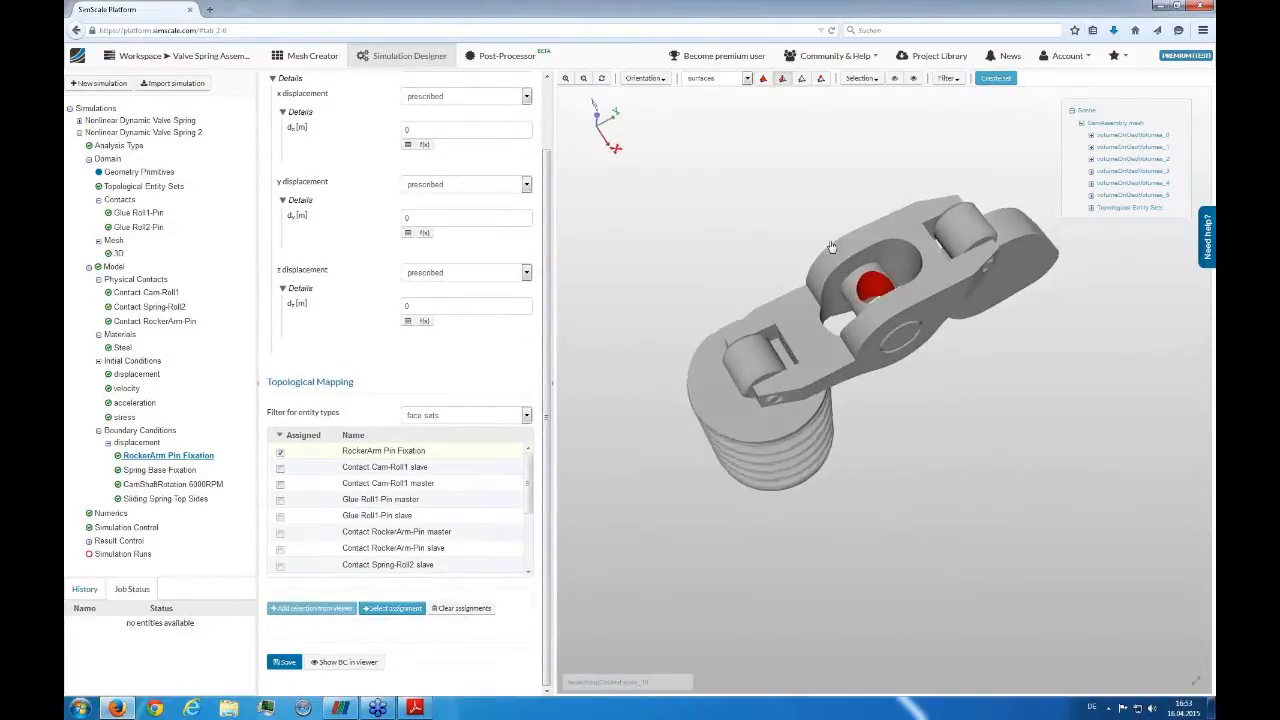
left_click_drag(815, 289, 806, 228)
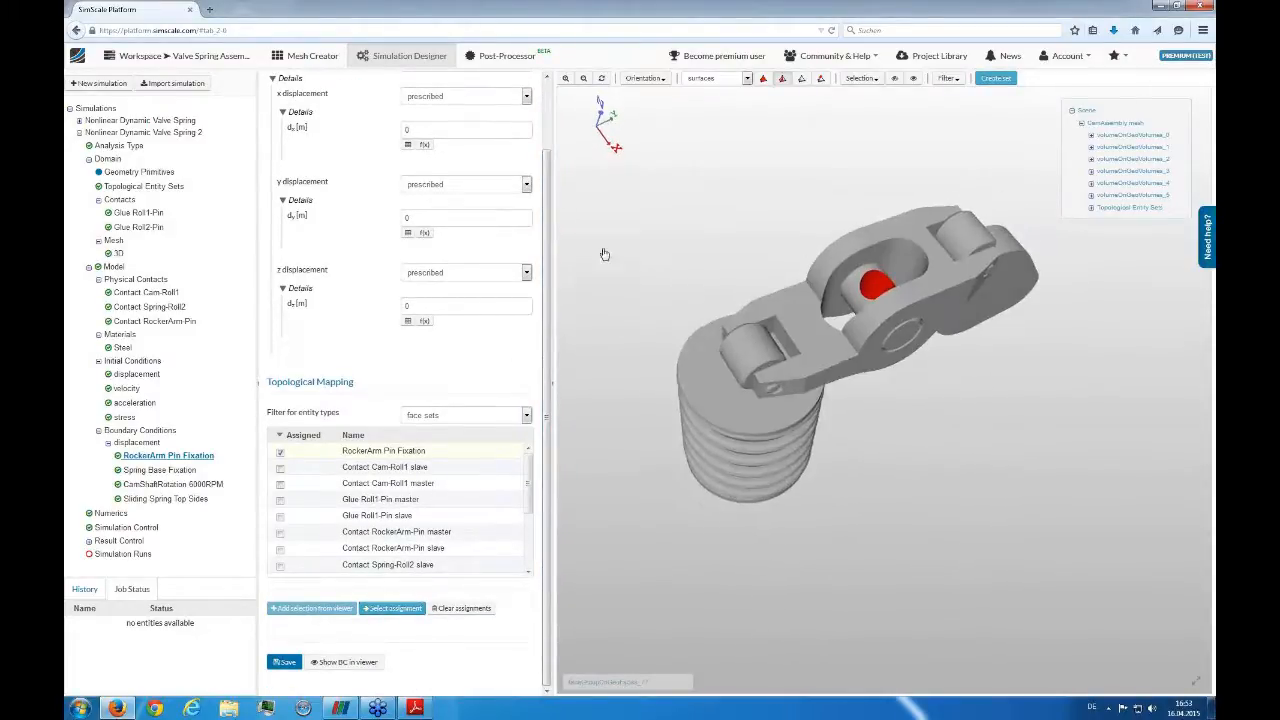
left_click_drag(548, 243, 549, 168)
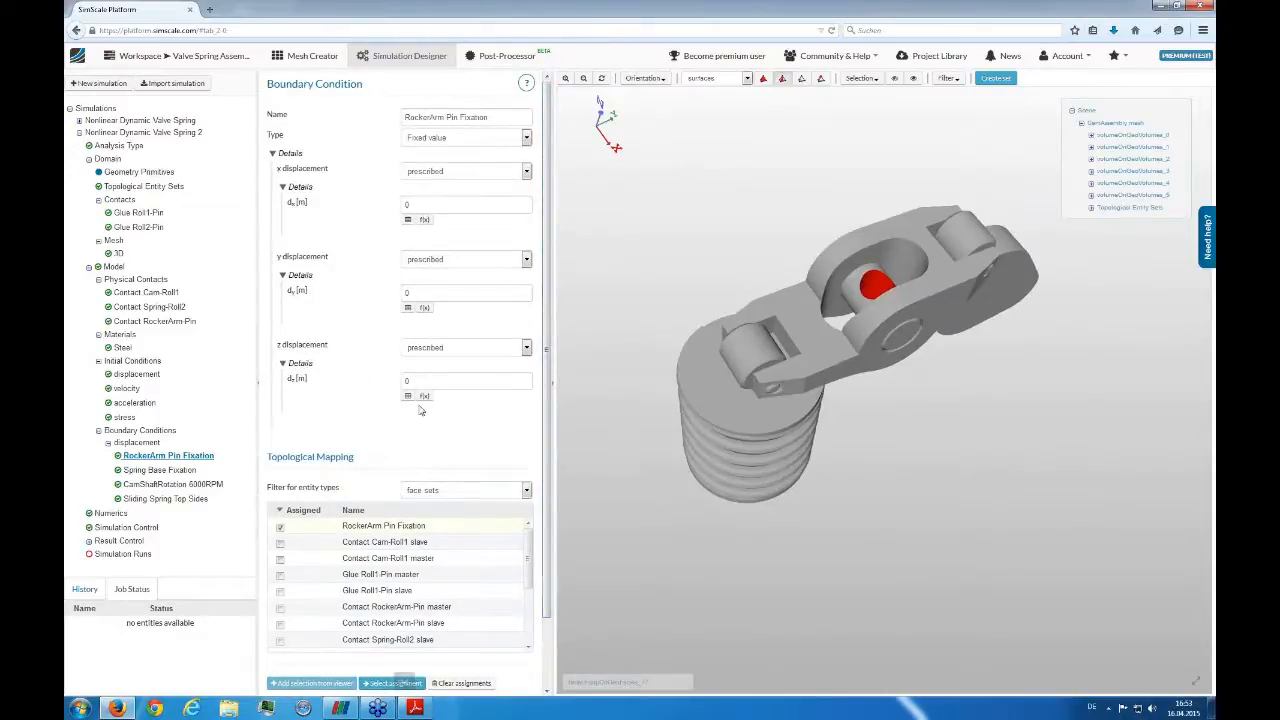
left_click_drag(771, 253, 776, 255)
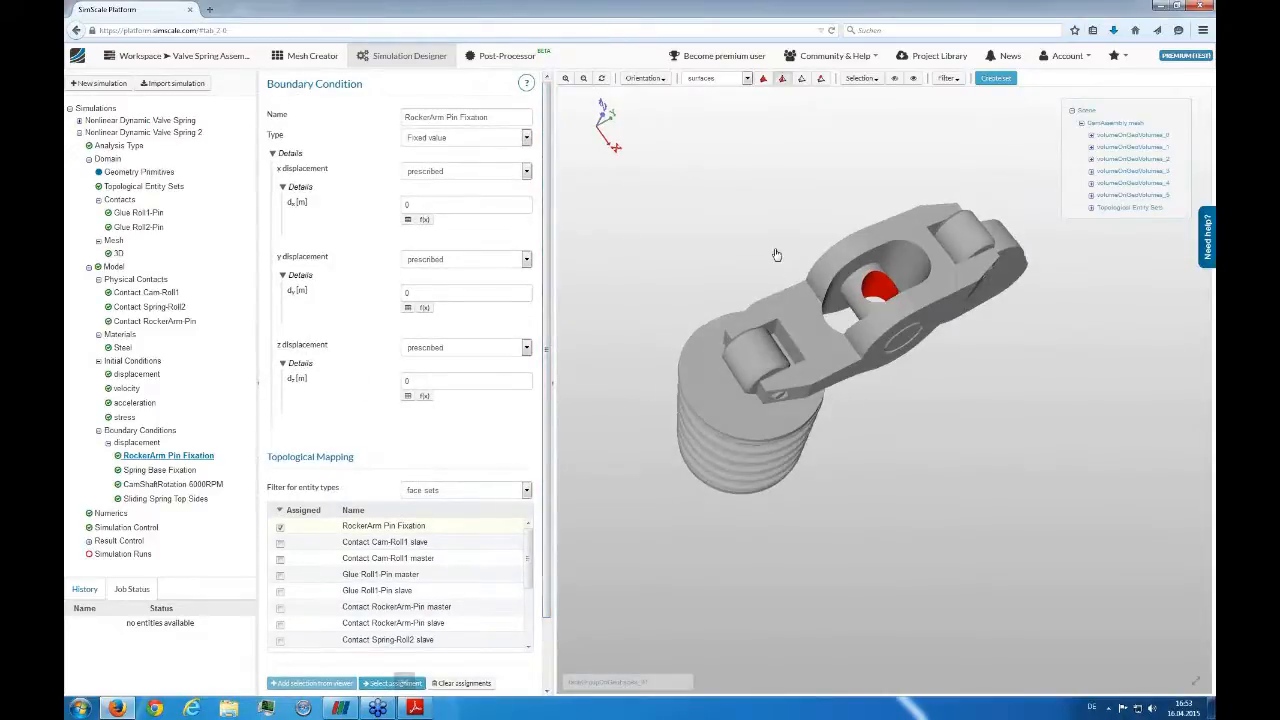
Open Spring Base Fixation, highlight its assigned face at the spring's base, and examine its z displacement formula
left_click(122, 470)
scroll(368, 462, "down", 2)
left_click(387, 618)
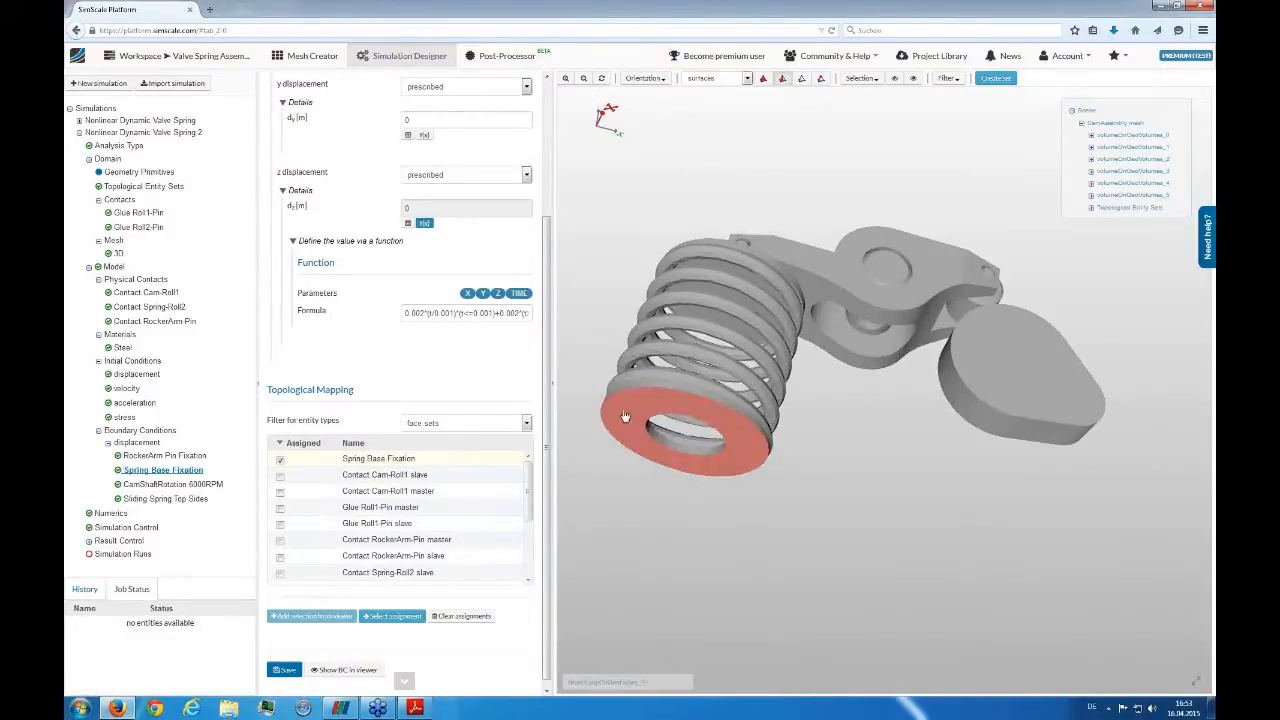
left_click_drag(716, 530, 747, 568)
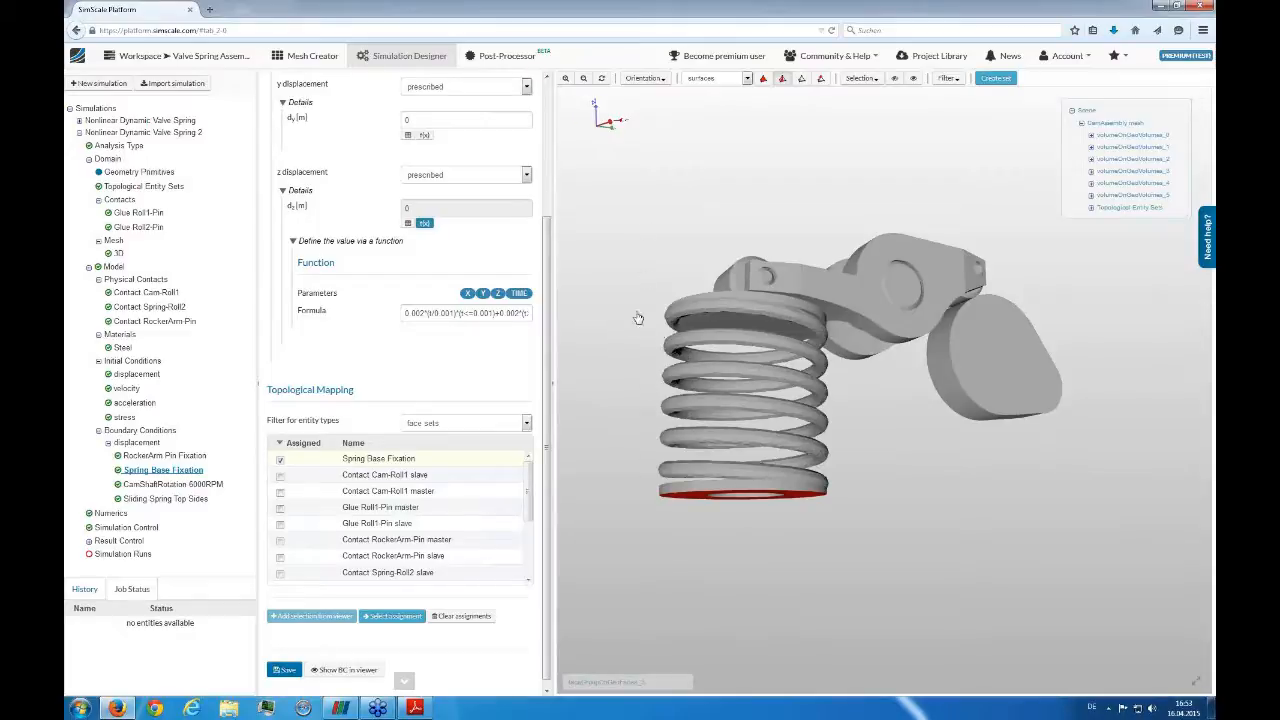
left_click_drag(640, 451, 640, 494)
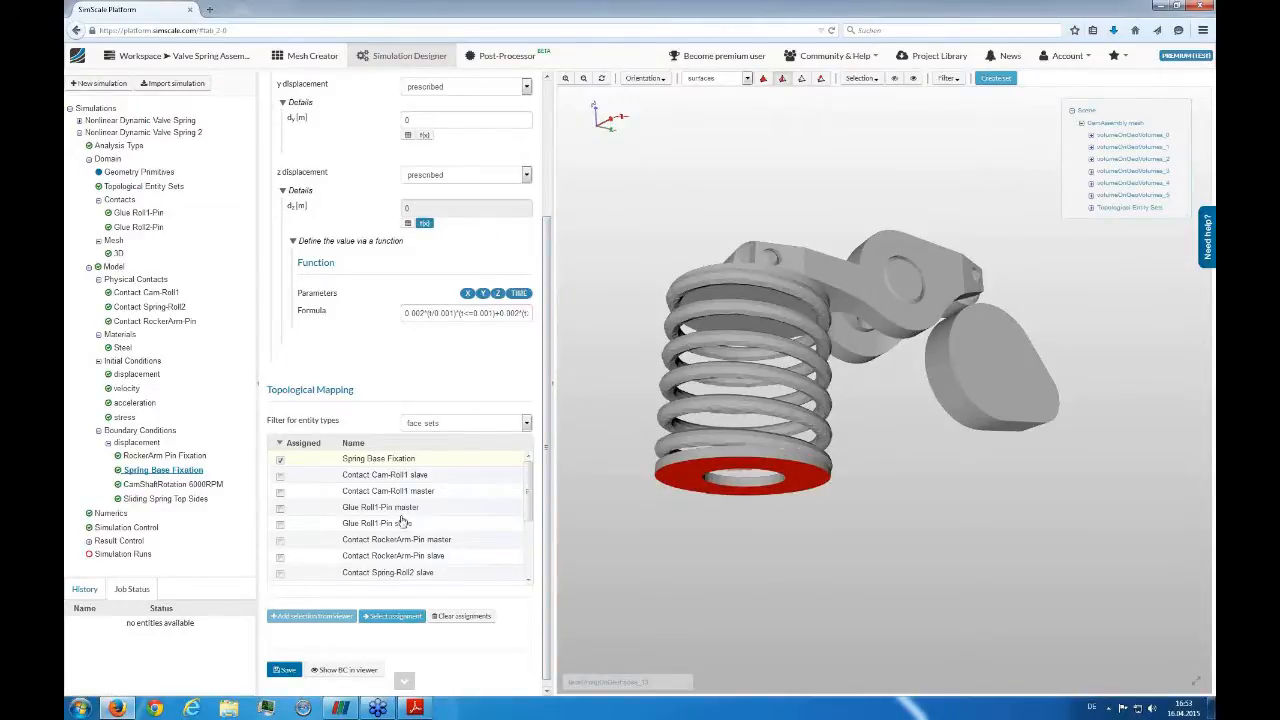
double_click(421, 313)
left_click(424, 334)
Open the CamShaftRotation 6000RPM condition and highlight its assigned Cam Rotation Faces on the cam
left_click(140, 484)
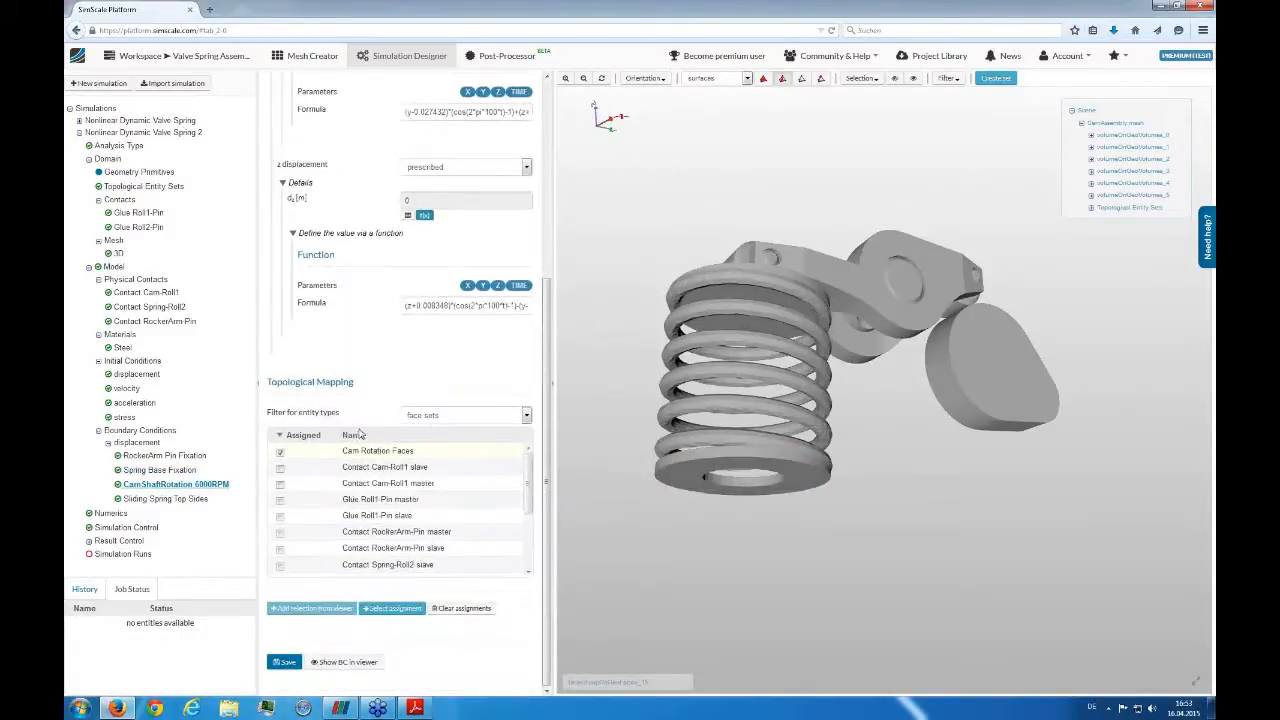
scroll(362, 426, "up", 3)
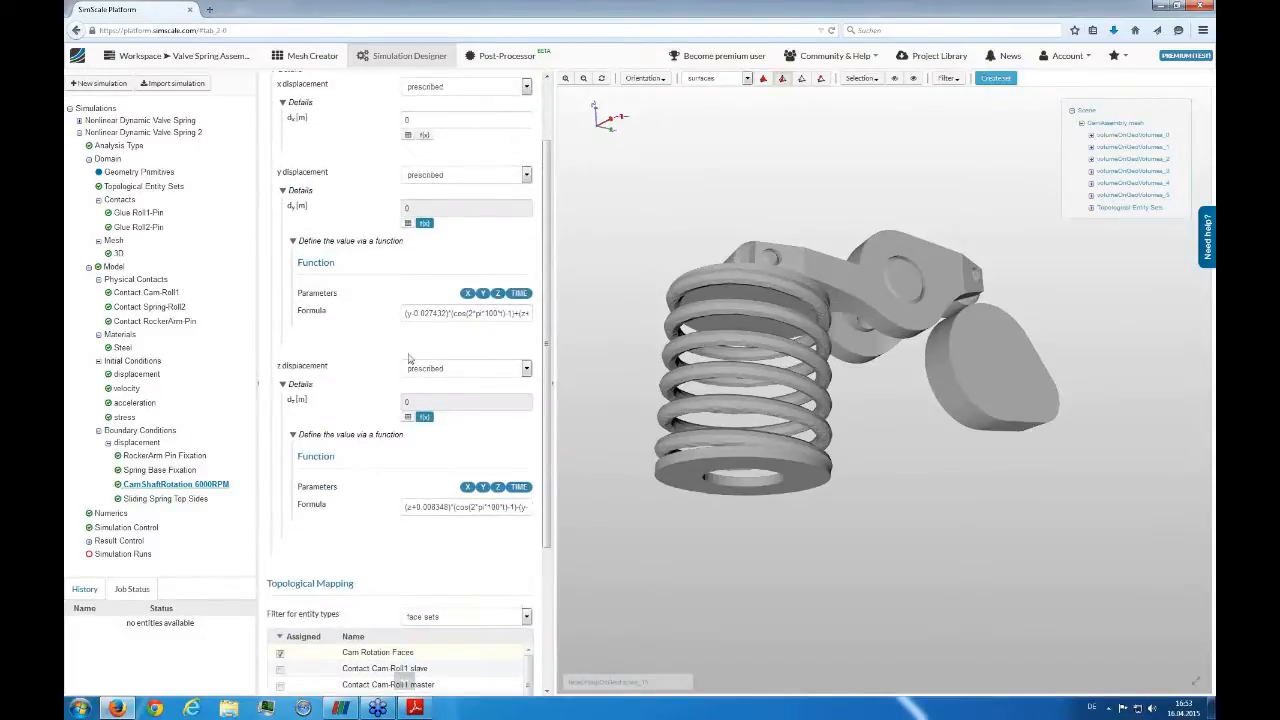
scroll(546, 330, "down", 3)
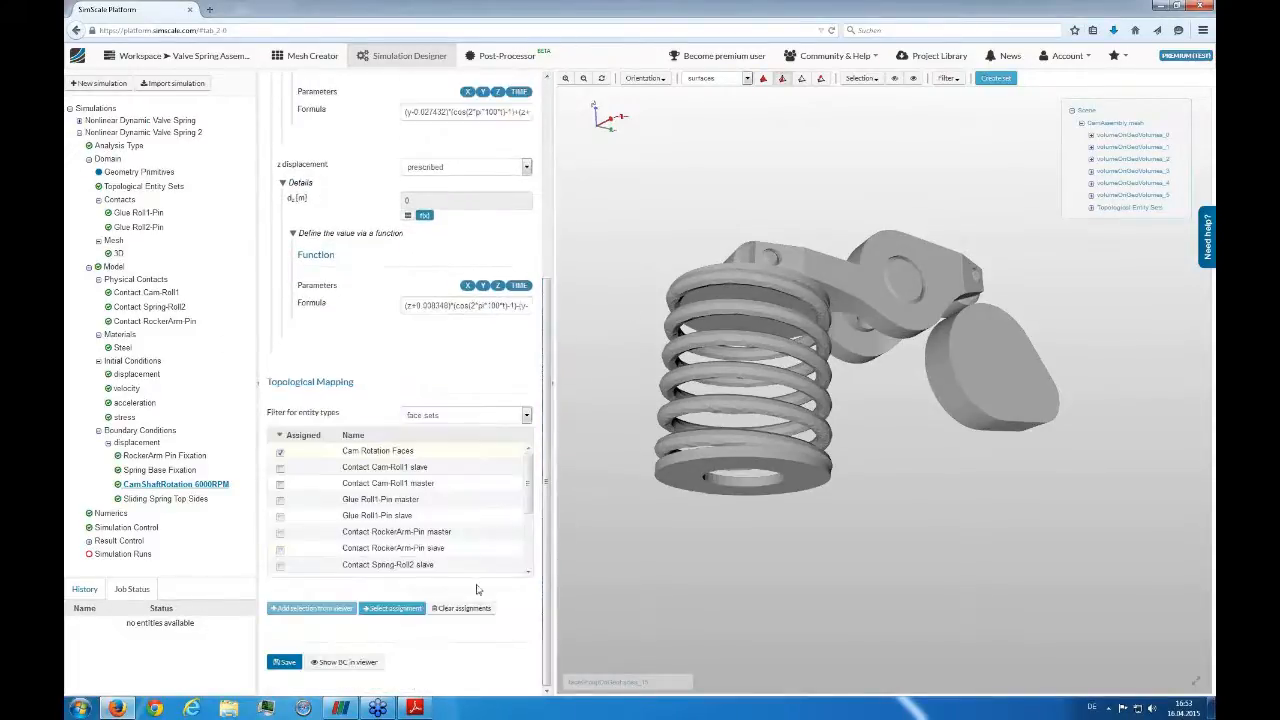
left_click(405, 612)
left_click_drag(915, 459, 940, 350)
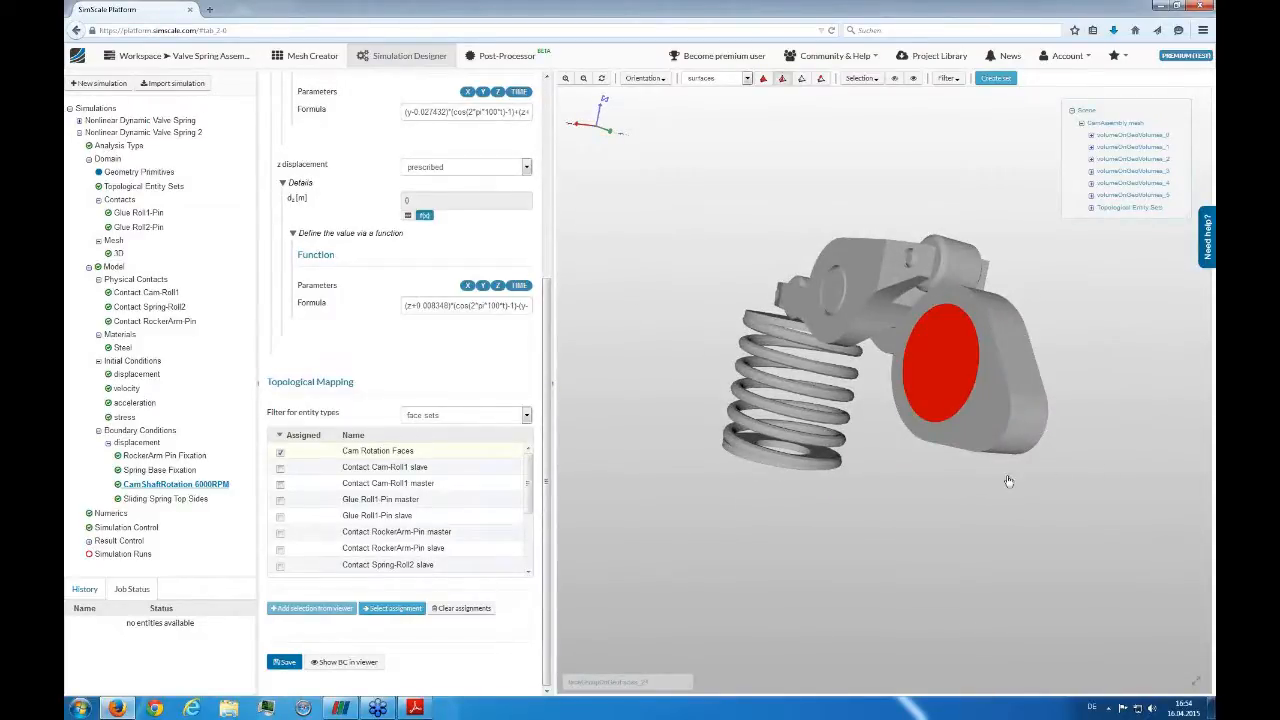
left_click_drag(1007, 481, 1073, 486)
Examine the y and z displacement formulas that define the rotation in the CamShaftRotation 6000RPM condition
scroll(373, 262, "up", 5)
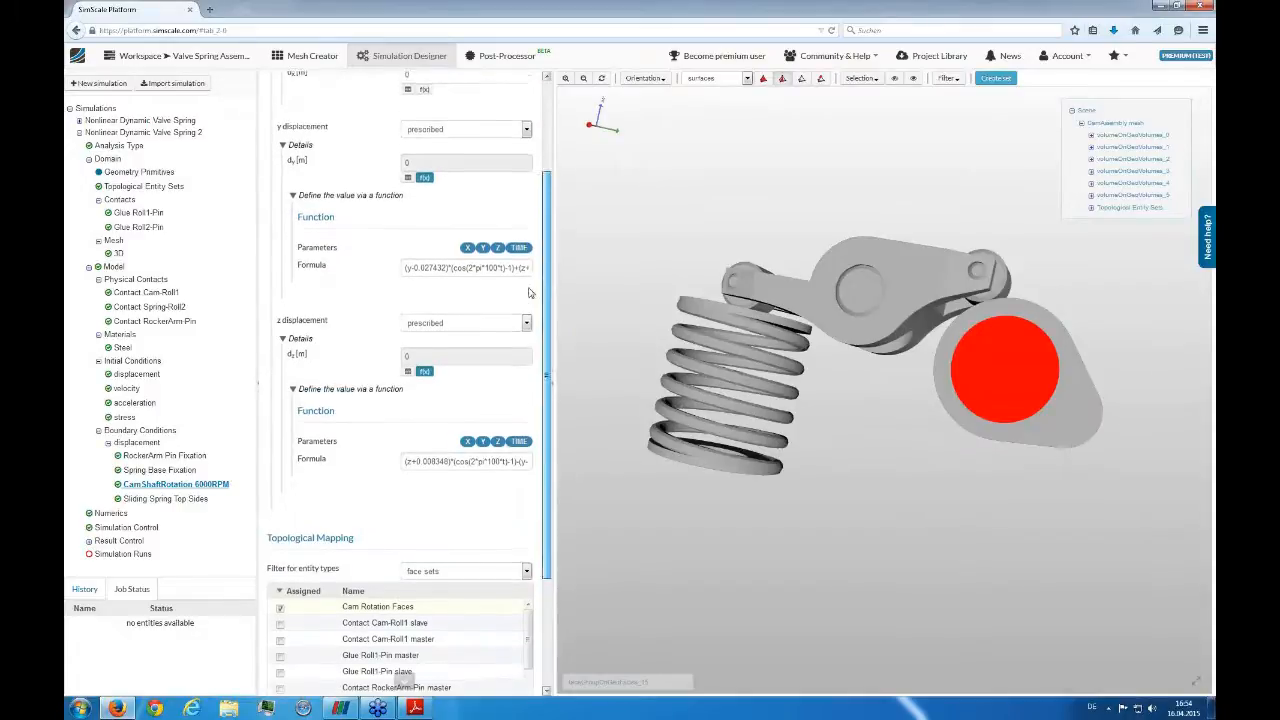
scroll(373, 262, "up", 1)
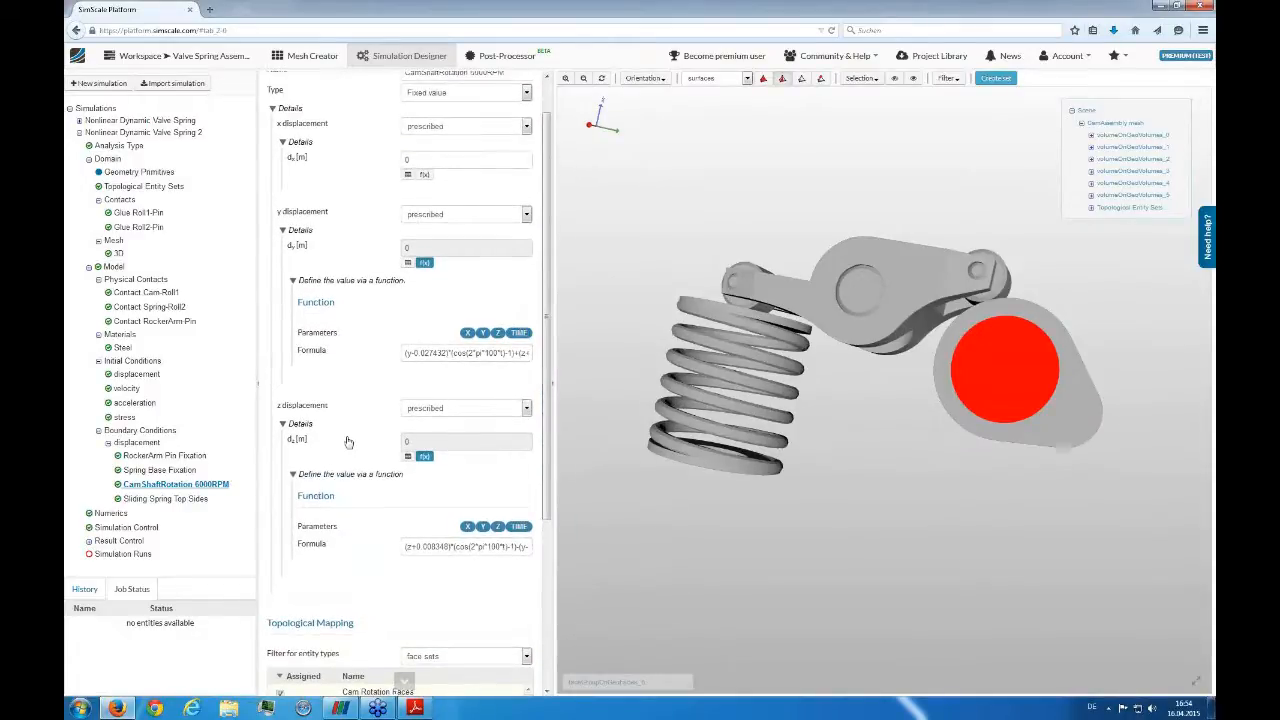
scroll(450, 400, "down", 2)
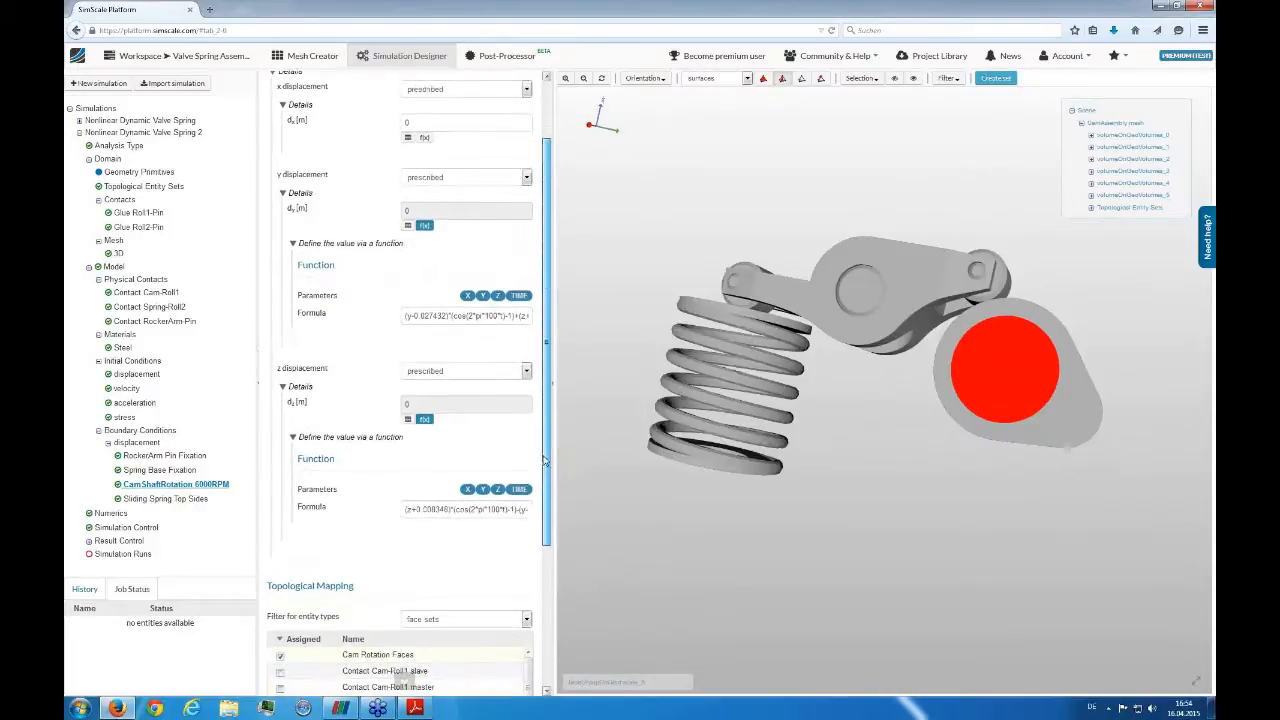
left_click_drag(404, 316, 507, 316)
left_click(492, 338)
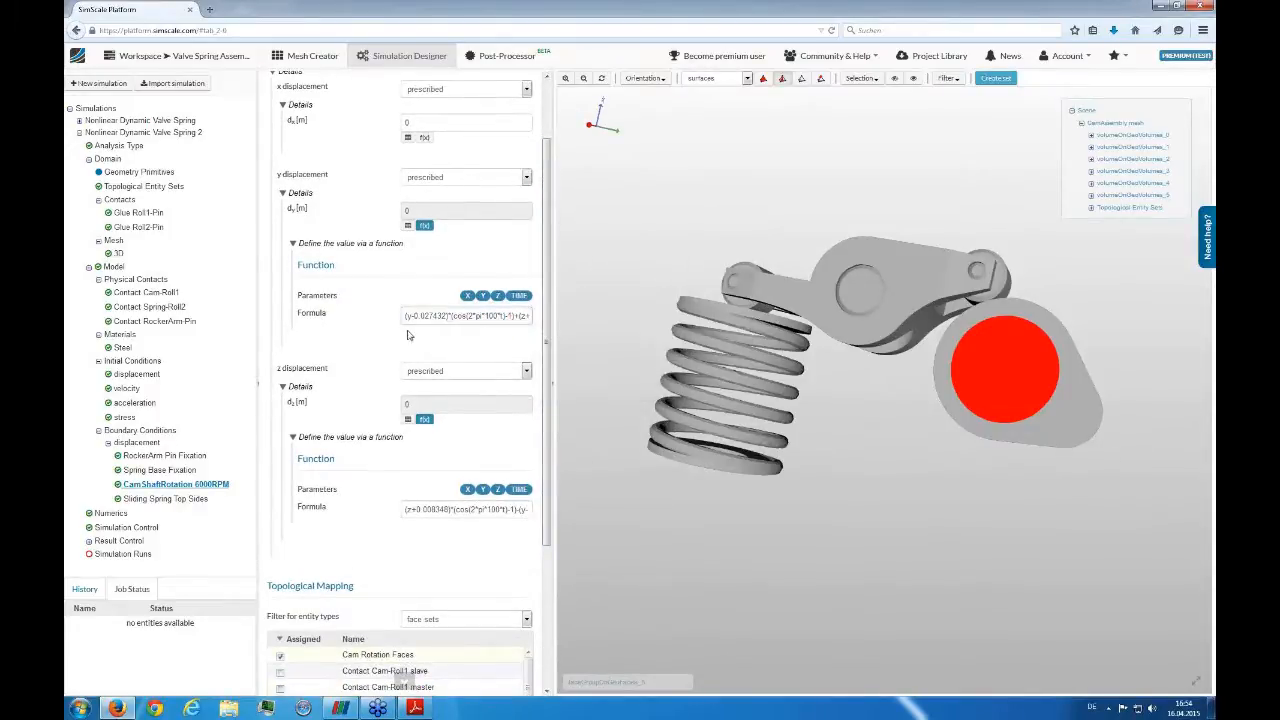
scroll(320, 354, "down", 3)
left_click_drag(878, 498, 660, 484)
left_click_drag(404, 201, 525, 202)
left_click(490, 208)
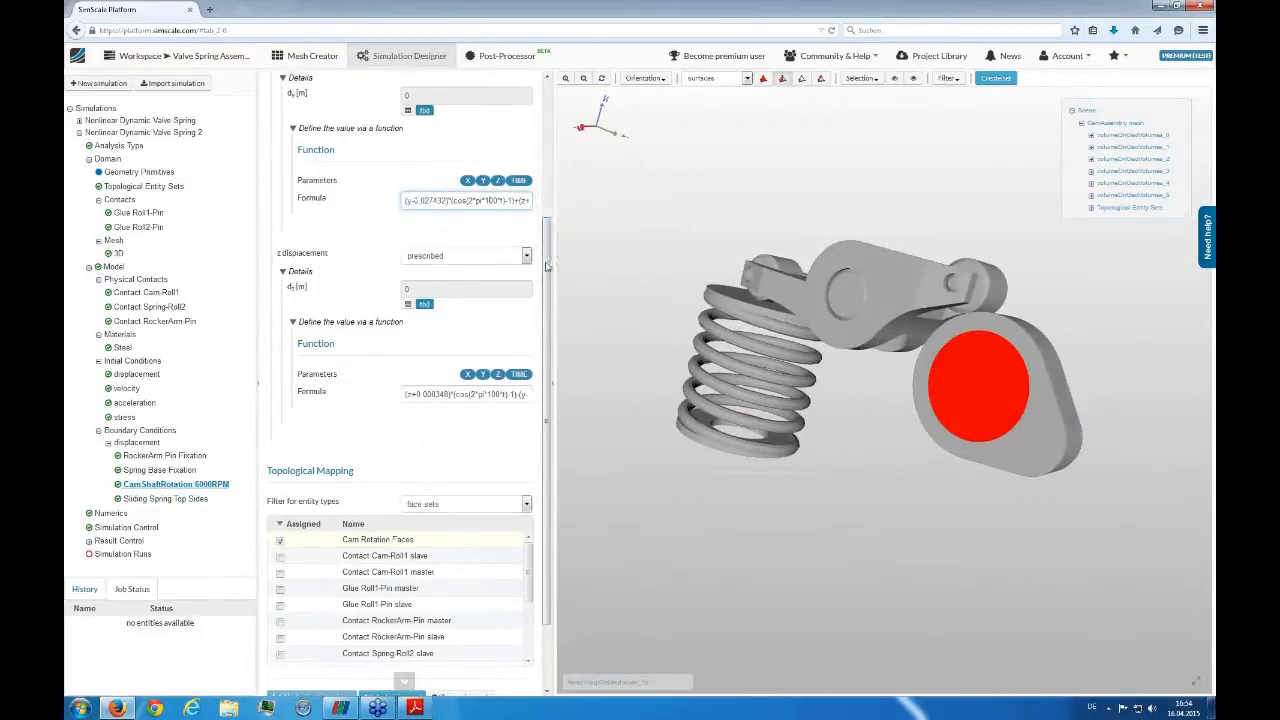
scroll(380, 335, "down", 3)
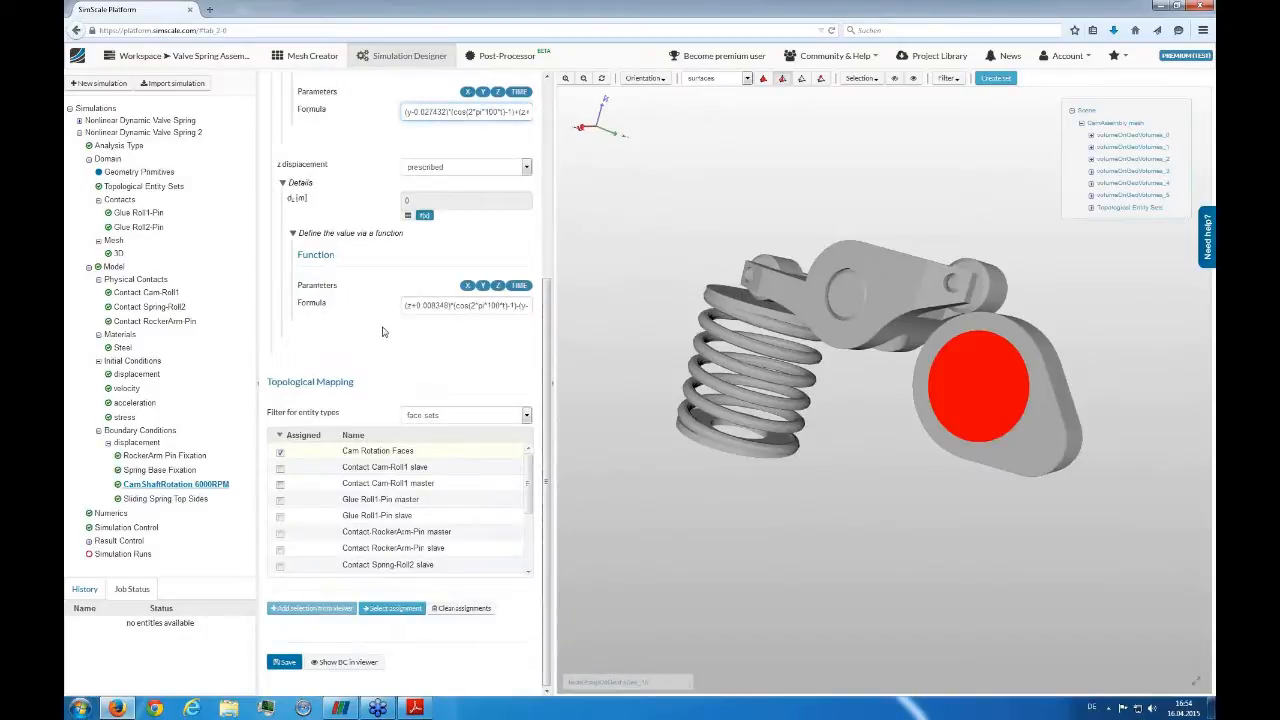
Open Sliding Spring Top Sides, review its displacement settings, and highlight its assigned faces around the spring's top plate
left_click(167, 498)
left_click_drag(620, 490, 691, 423)
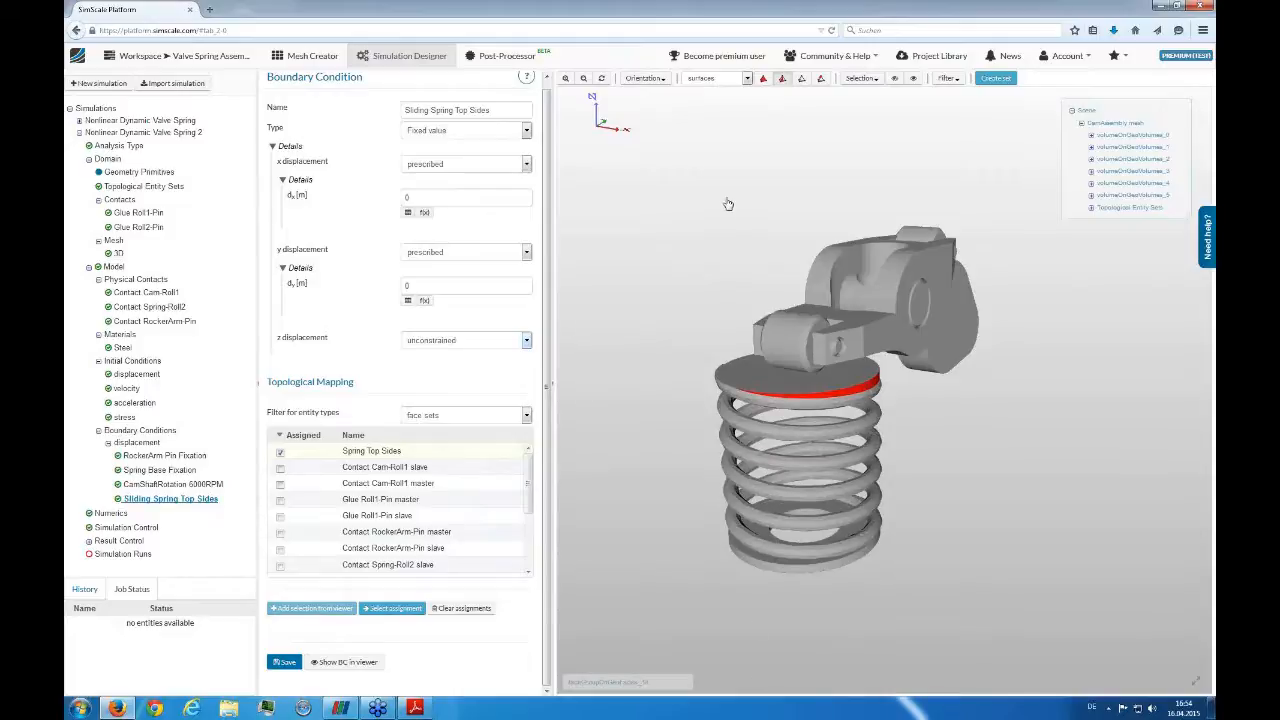
Review the Numerics settings, and examine the simulation interval and initial time step length under Simulation Control
left_click(92, 514)
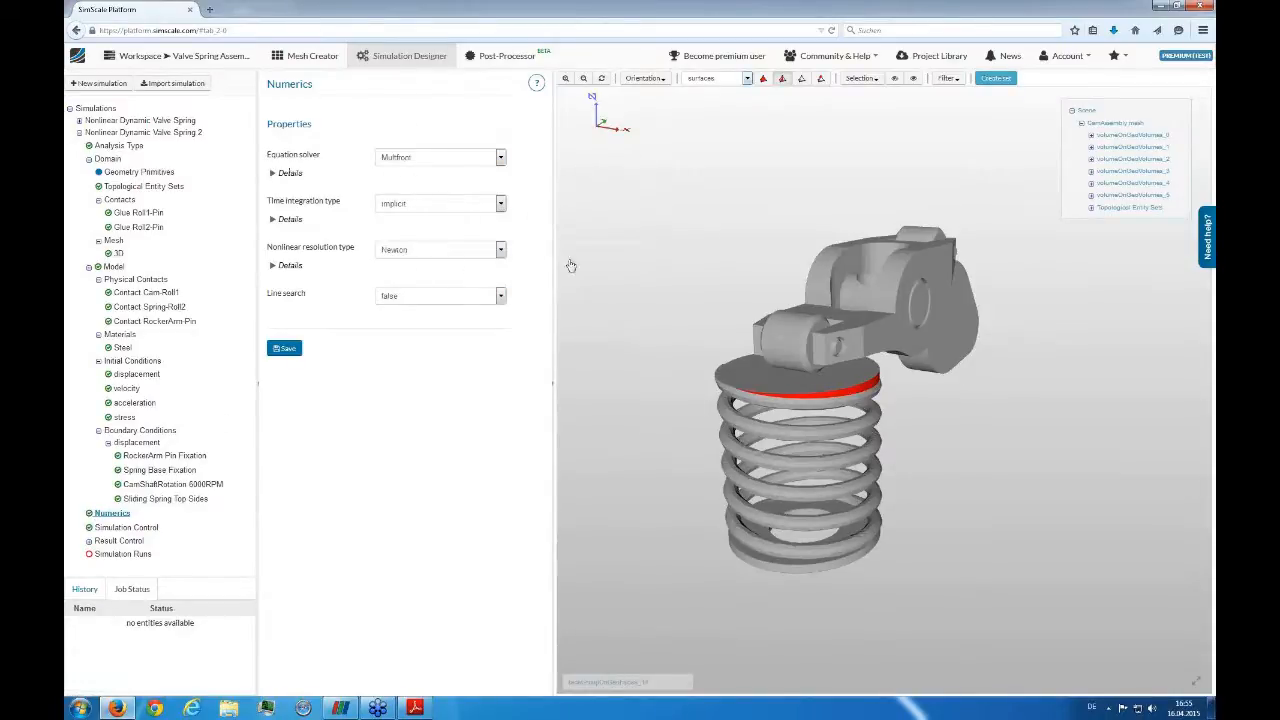
left_click(110, 528)
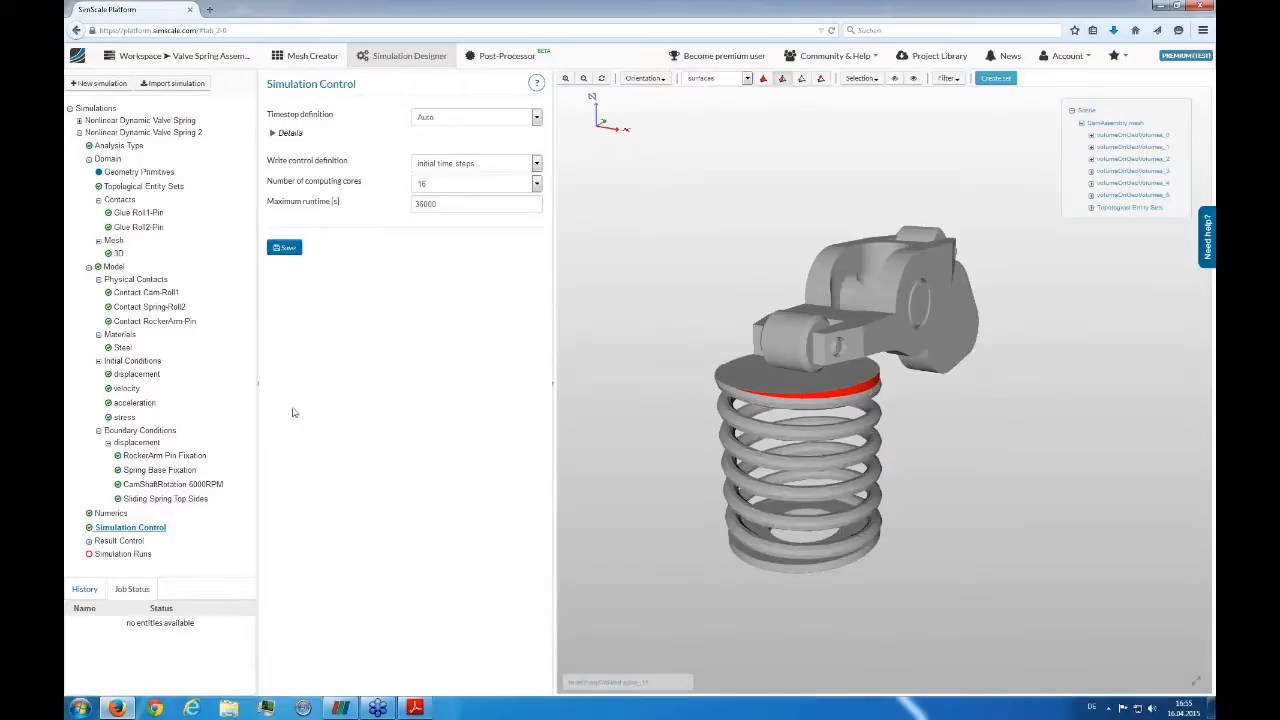
left_click(289, 134)
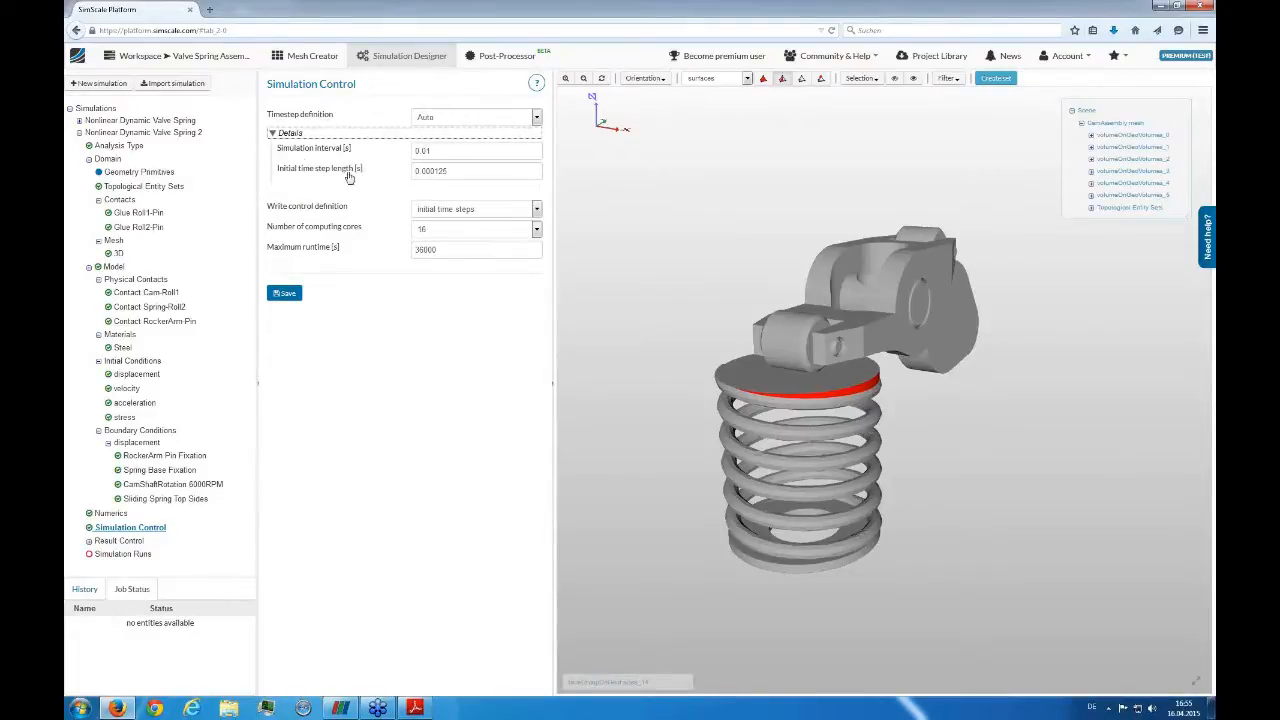
double_click(433, 150)
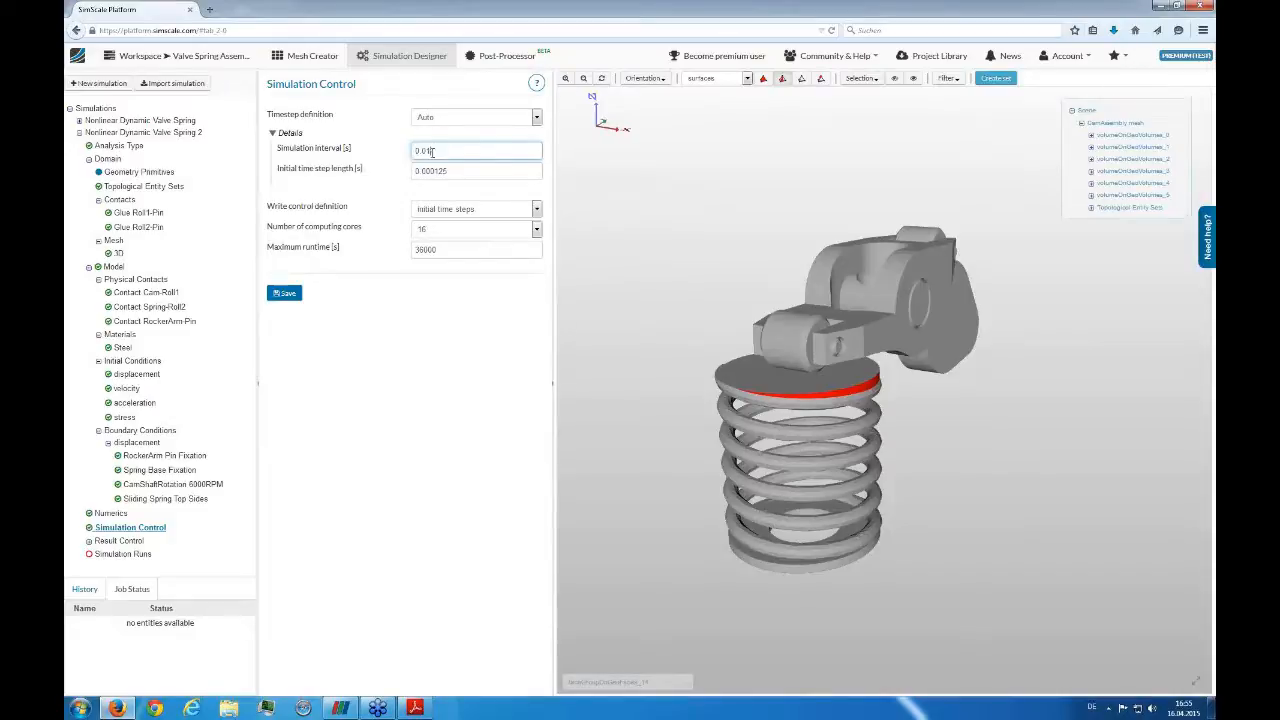
double_click(441, 170)
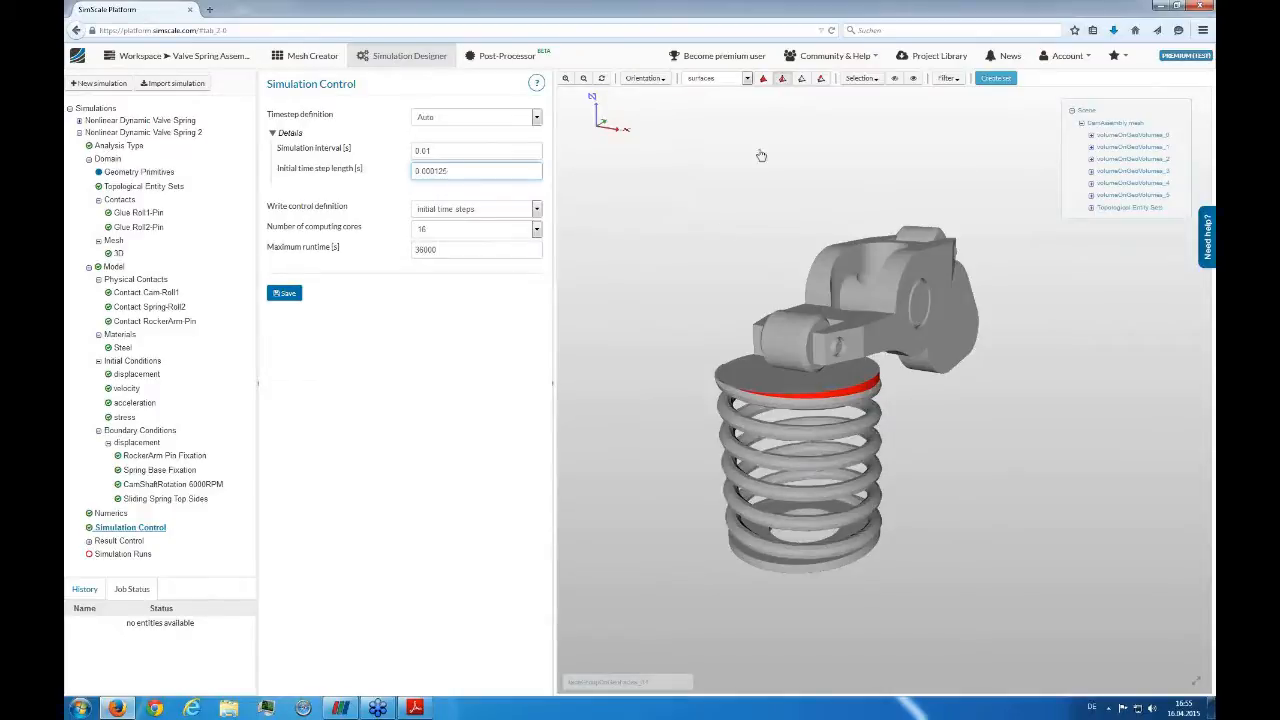
left_click_drag(900, 461, 724, 380)
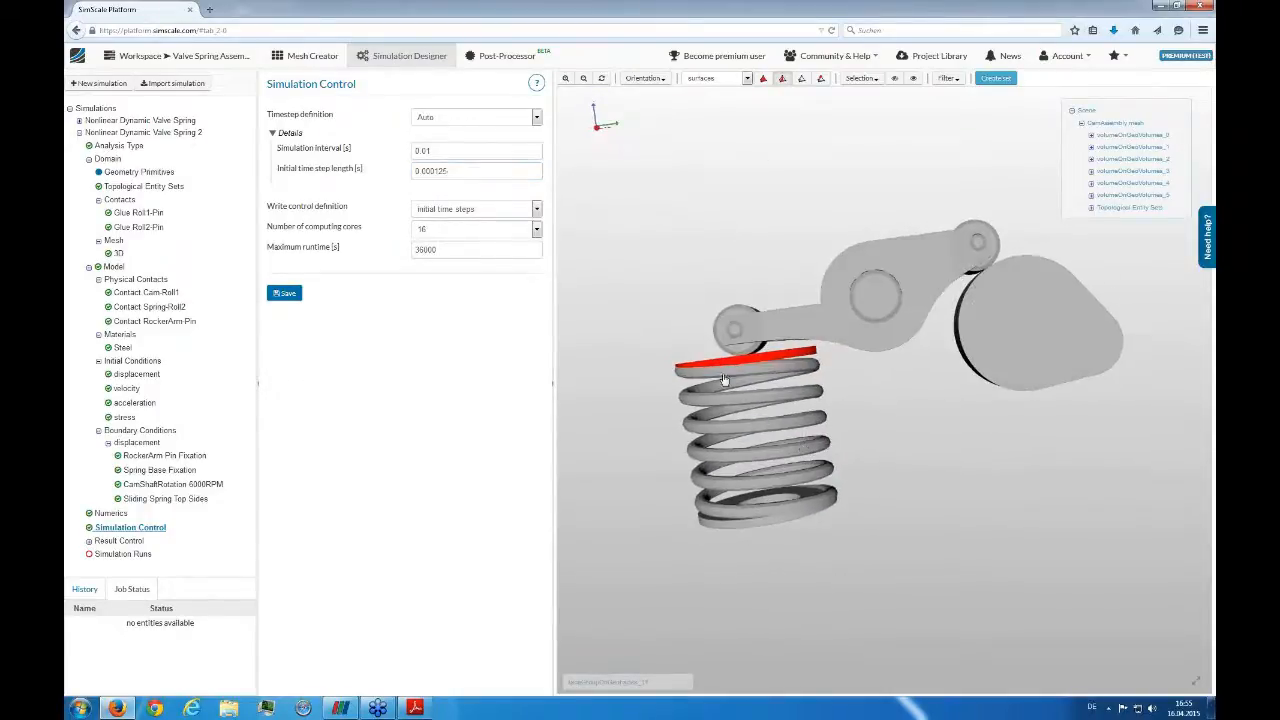
Review the number of computing cores and the maximum runtime under Simulation Control, and inspect the valve spring assembly
left_click(409, 224)
left_click(358, 238)
mouse_move(634, 229)
left_mouse_down()
mouse_move(731, 286)
mouse_move(657, 229)
left_mouse_up()
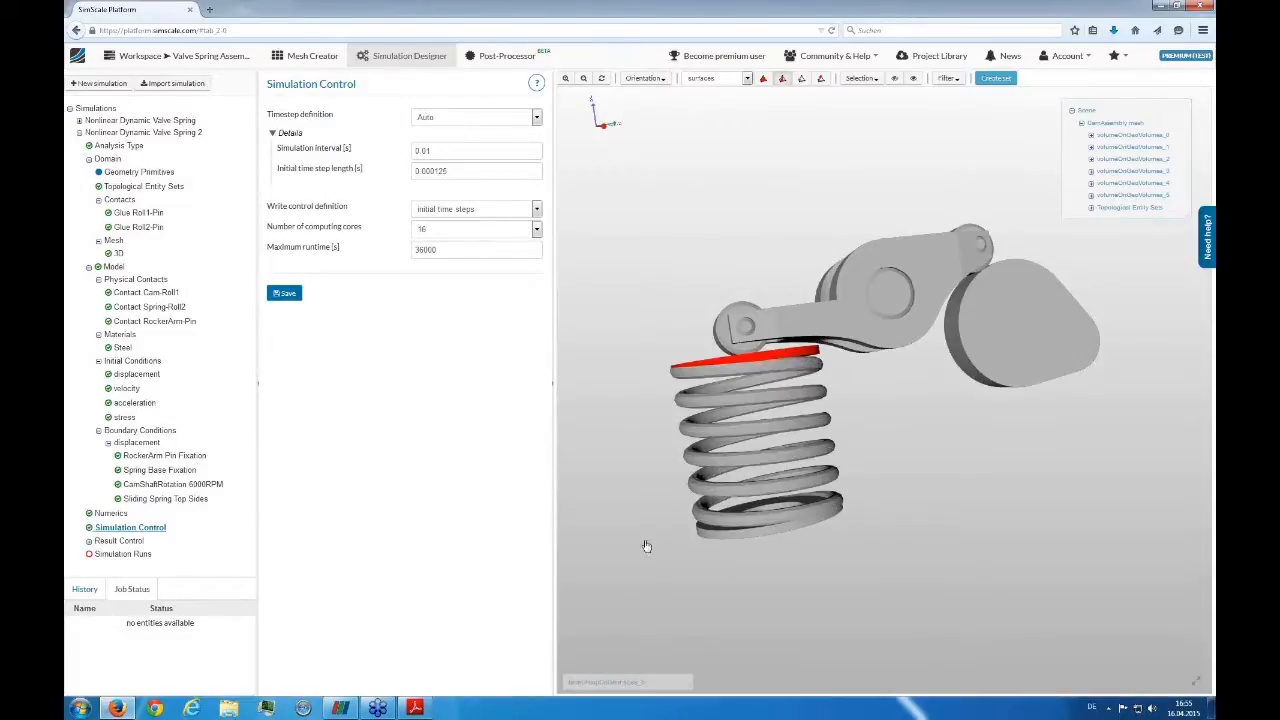
left_click_drag(646, 546, 667, 552)
Open Result Control without saving the Simulation Control changes, and list its area calculation items
left_click(92, 543)
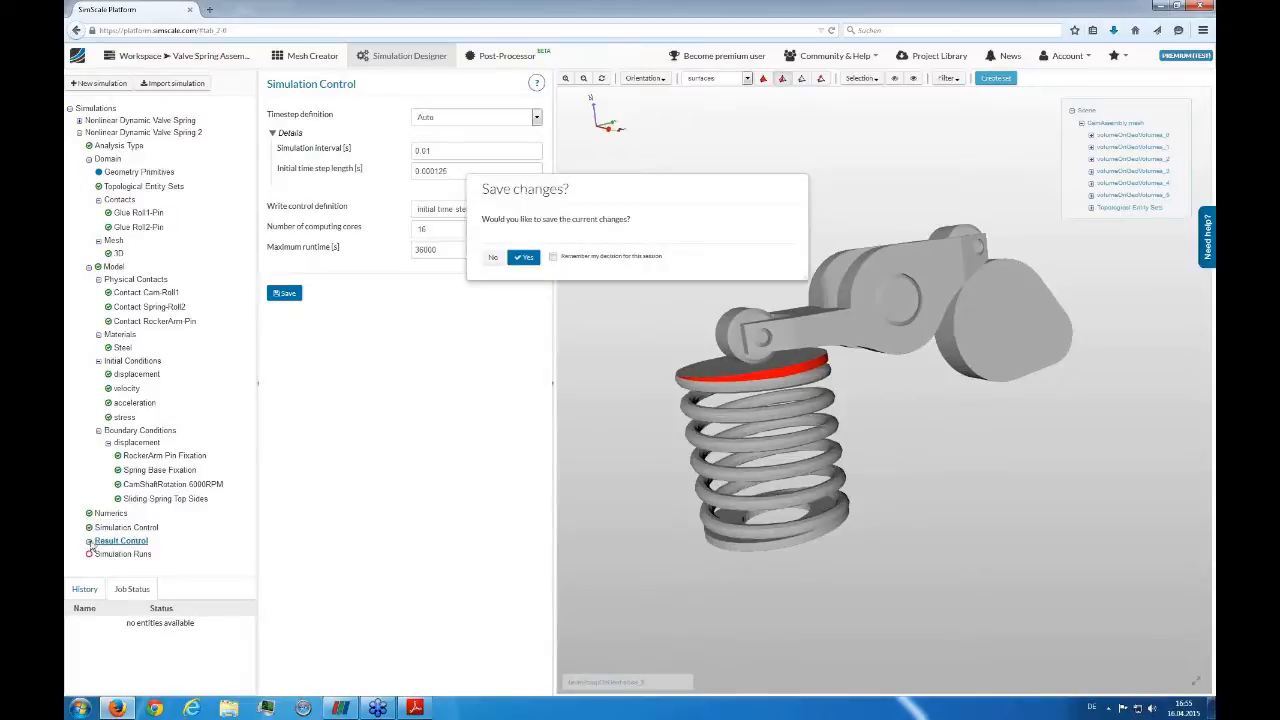
left_click(495, 258)
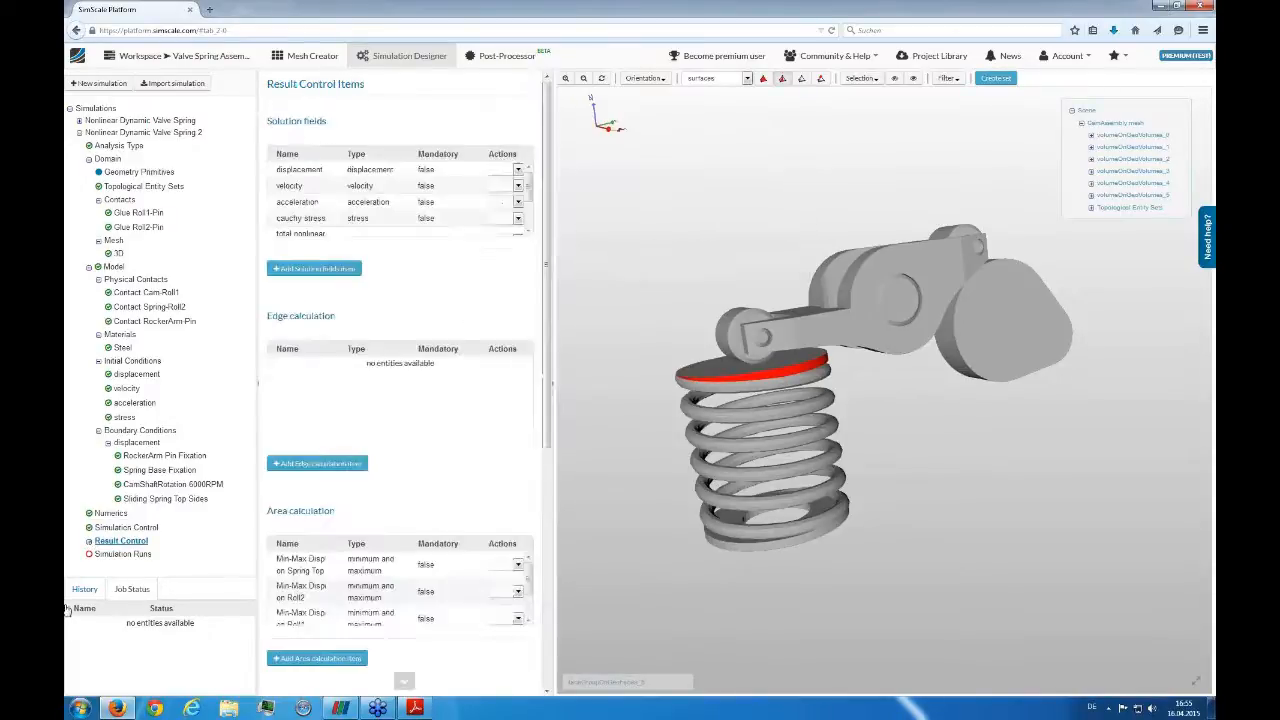
left_click(89, 541)
scroll(82, 537, "down", 1)
left_click(95, 551)
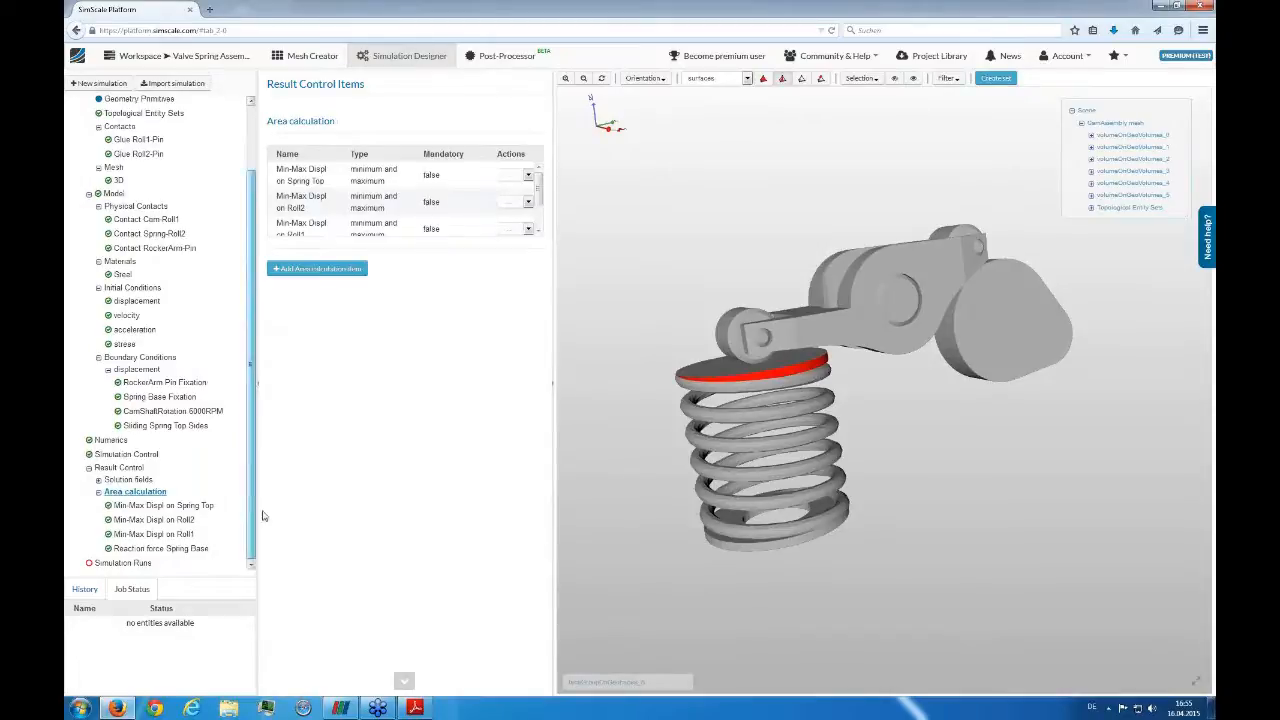
Open the Min-Max Displ on Spring Top result item and highlight its assigned face on the spring's top plate
left_click(176, 506)
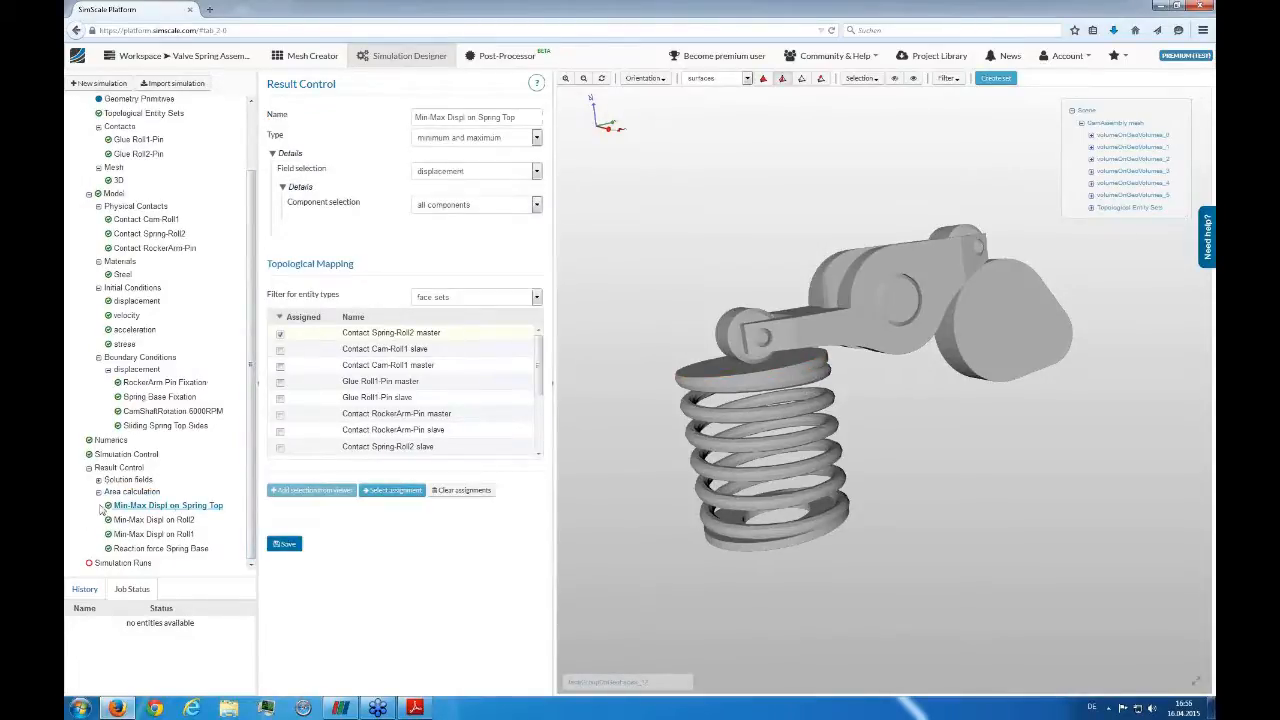
left_click(375, 491)
left_click_drag(606, 252, 706, 320)
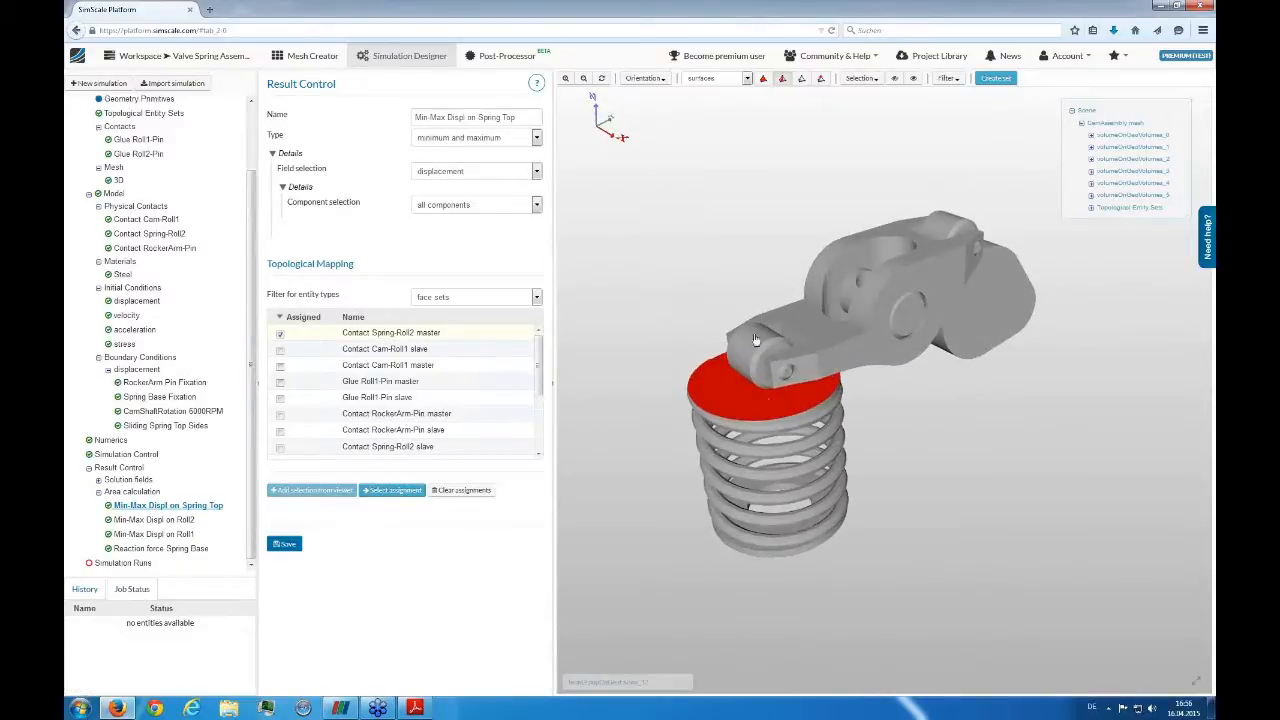
left_click_drag(614, 371, 630, 408)
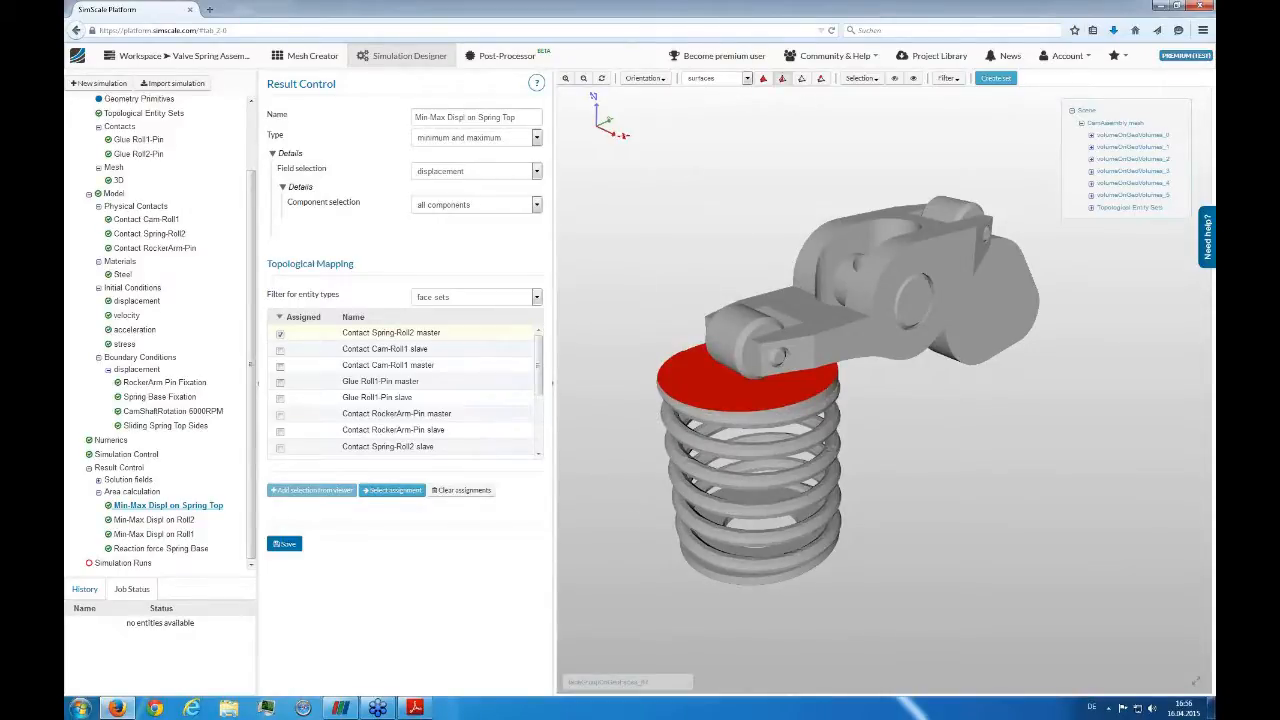
View the Simulation Runs overview and the CamAssembly mesh with its Operation 1 settings
left_click(100, 565)
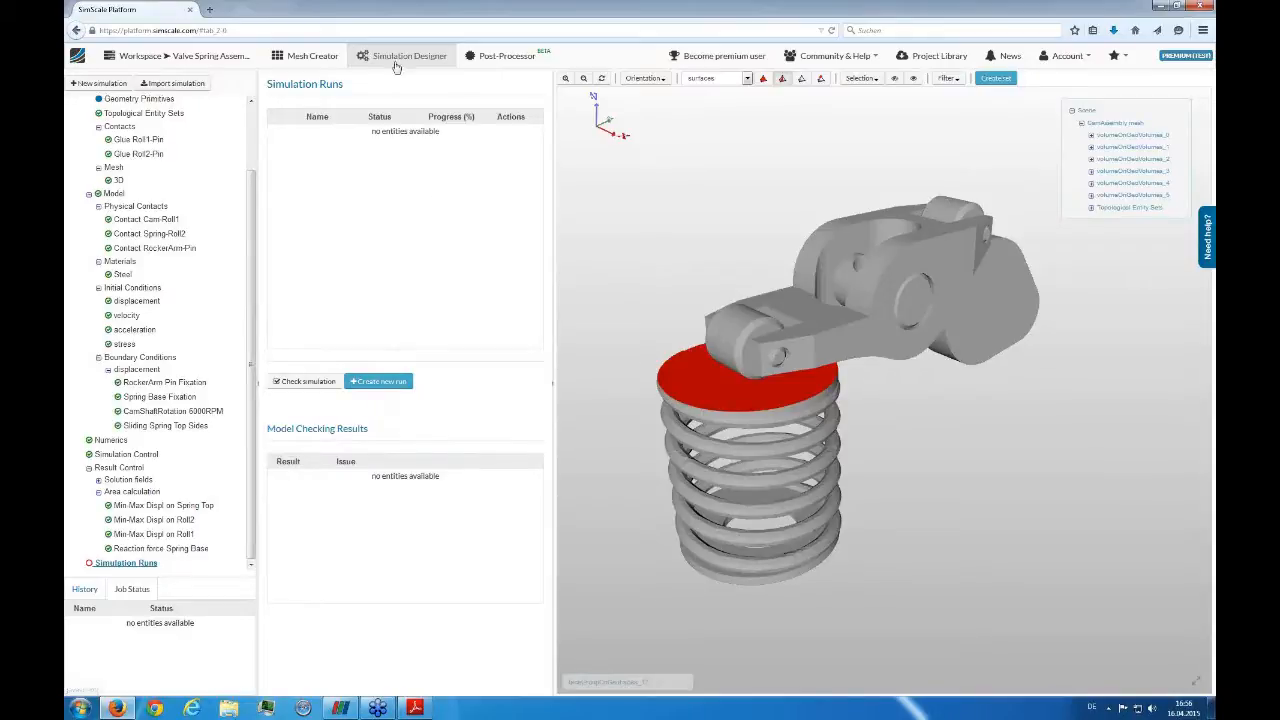
left_click(293, 56)
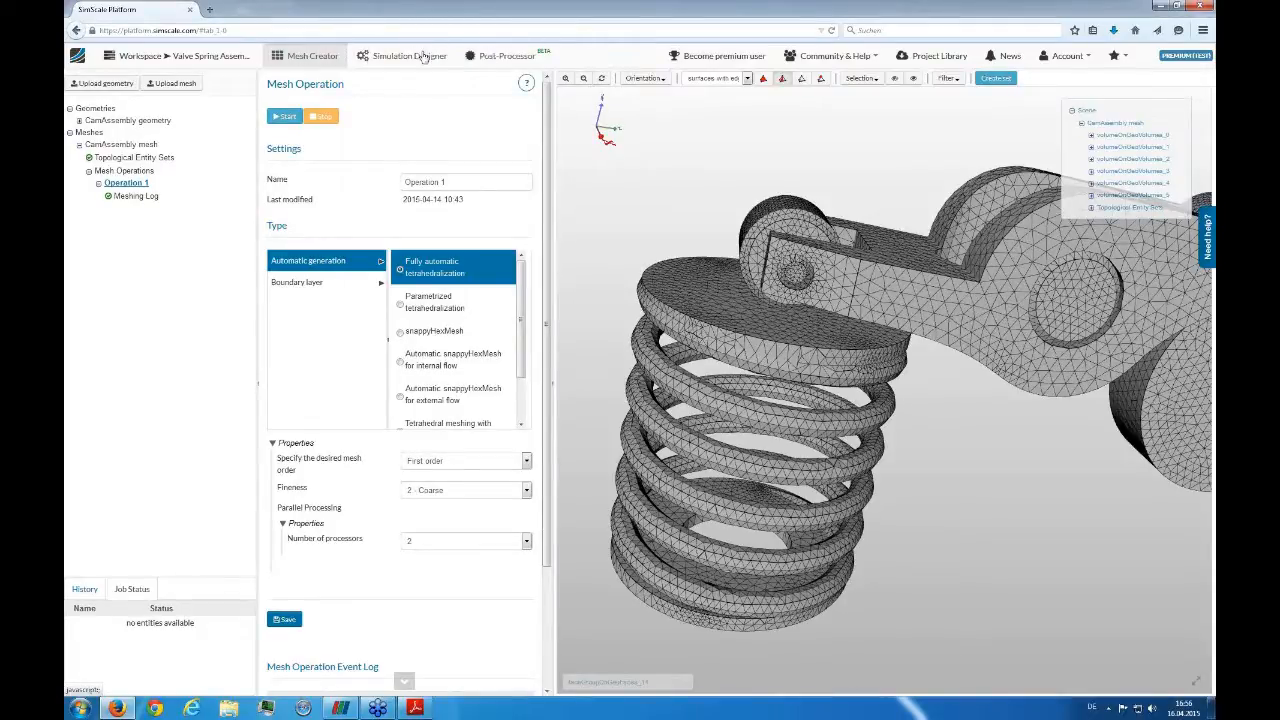
Browse the face calculations of both prestressed runs in the post-processor and plot the 6000RPM run's Spring Top displacement
left_click(489, 57)
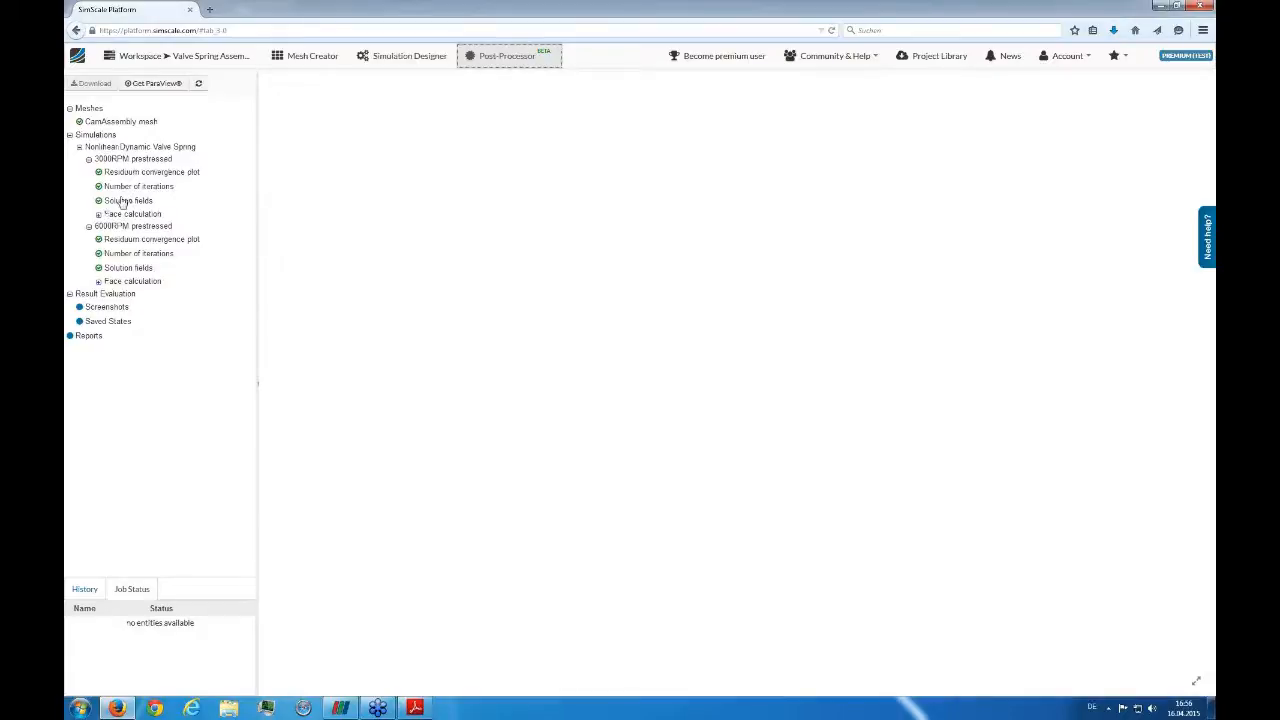
left_click(98, 214)
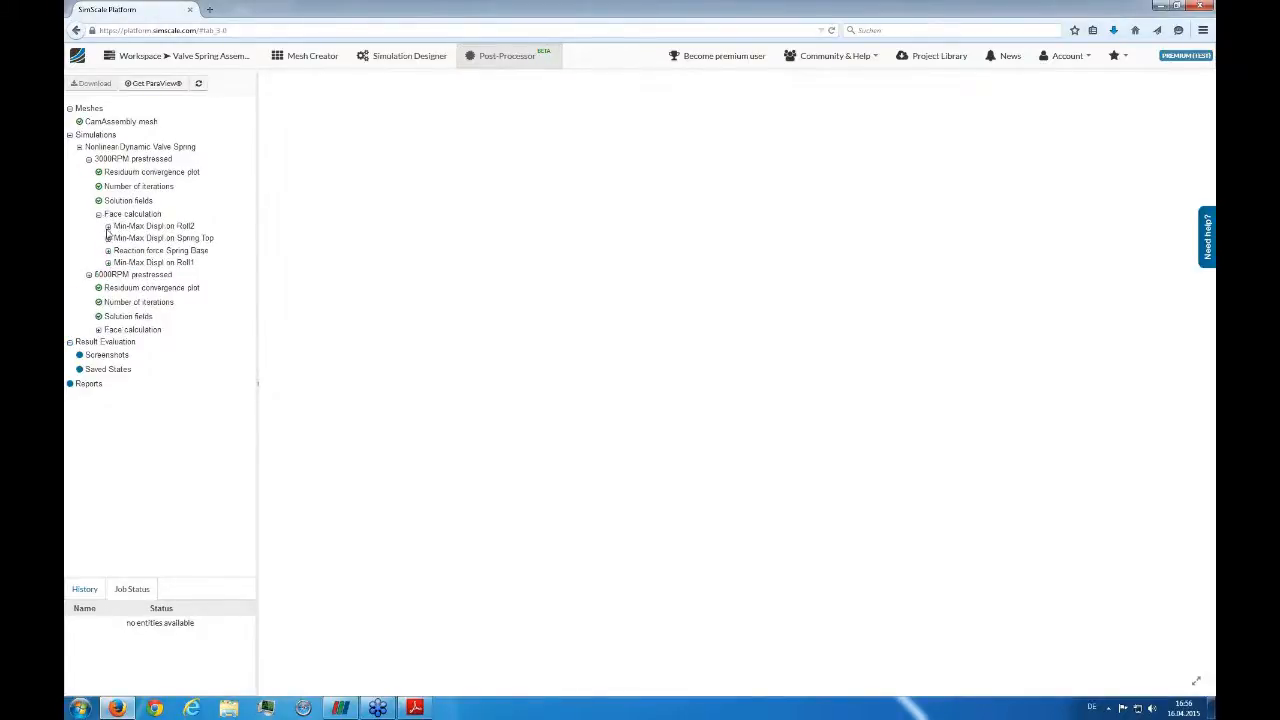
left_click(108, 226)
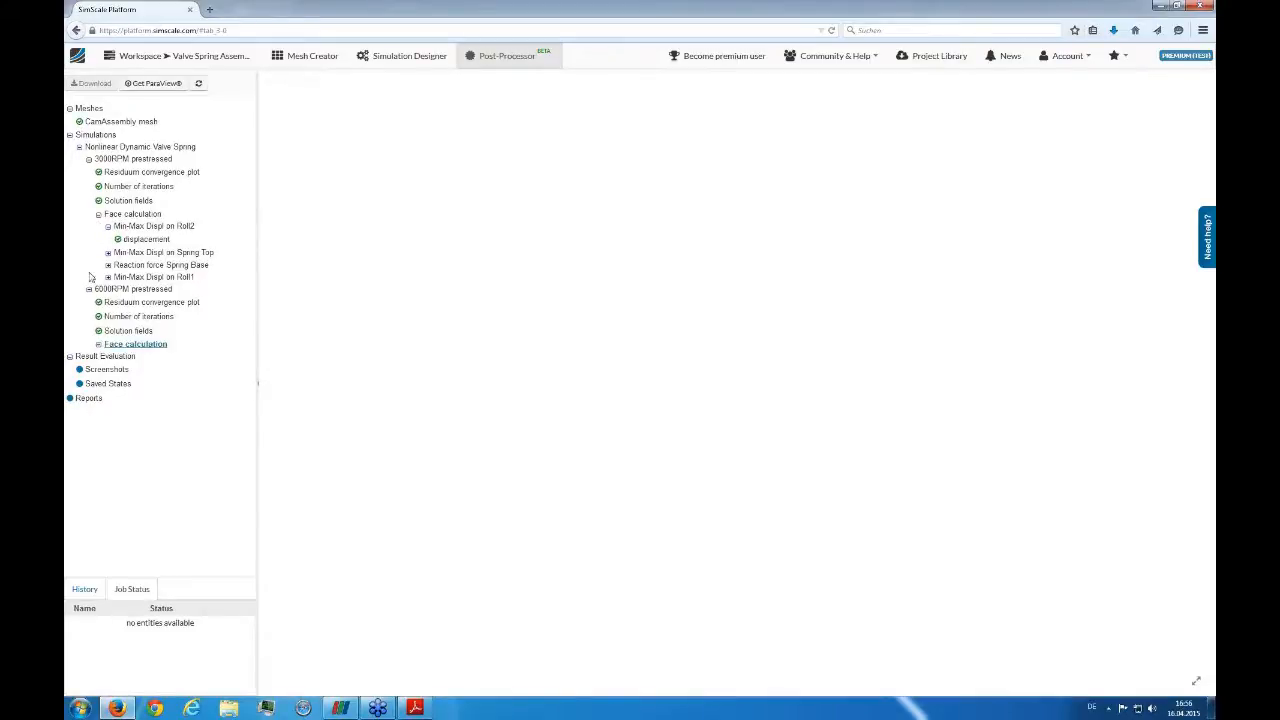
left_click(98, 345)
left_click(108, 356)
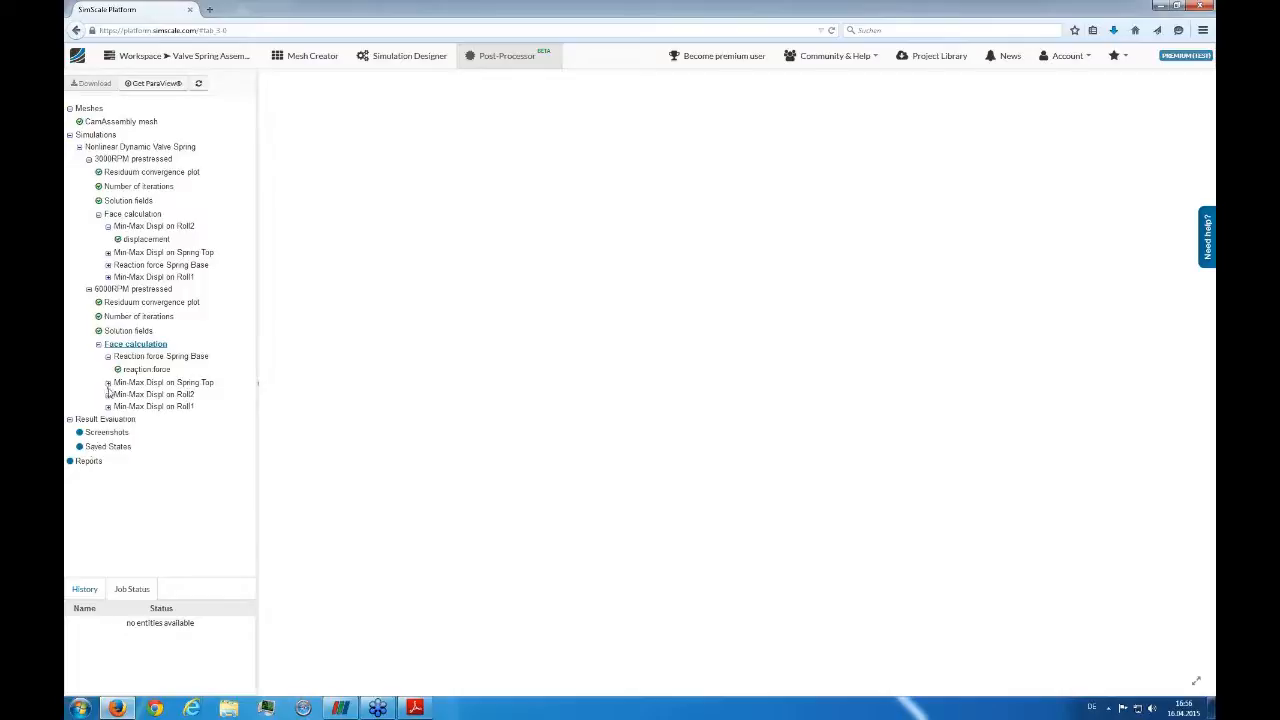
left_click(108, 383)
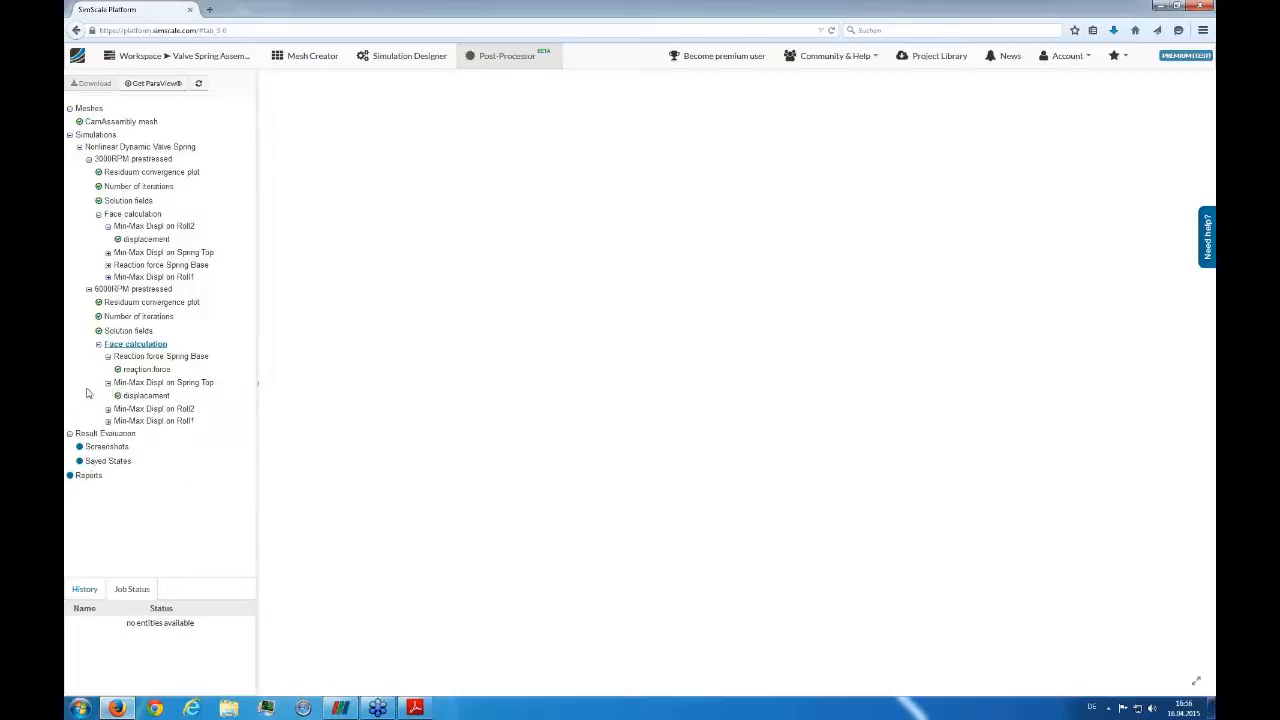
left_click(145, 396)
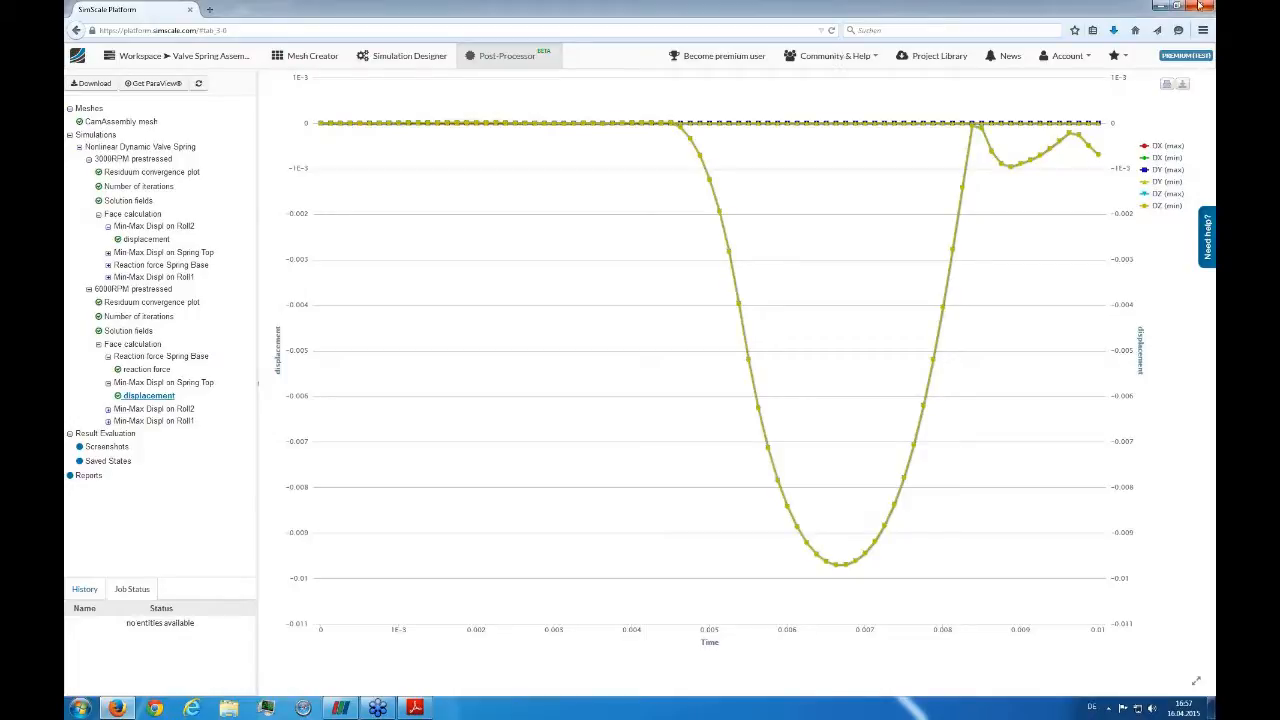
Minimize the browser, watch the valve_spring_6000RPM_prestressed_stress video from the desktop in an enlarged player, and close it
left_click(1159, 5)
left_click(1157, 5)
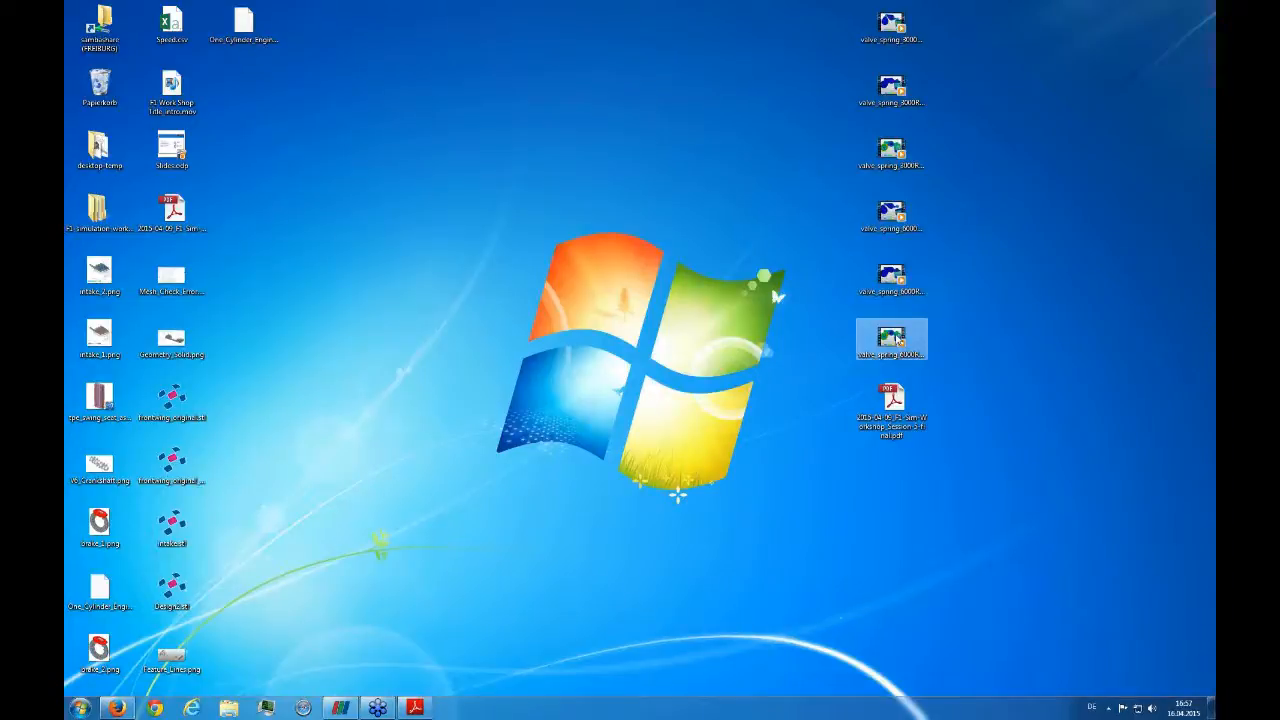
left_click(895, 273)
double_click(895, 273)
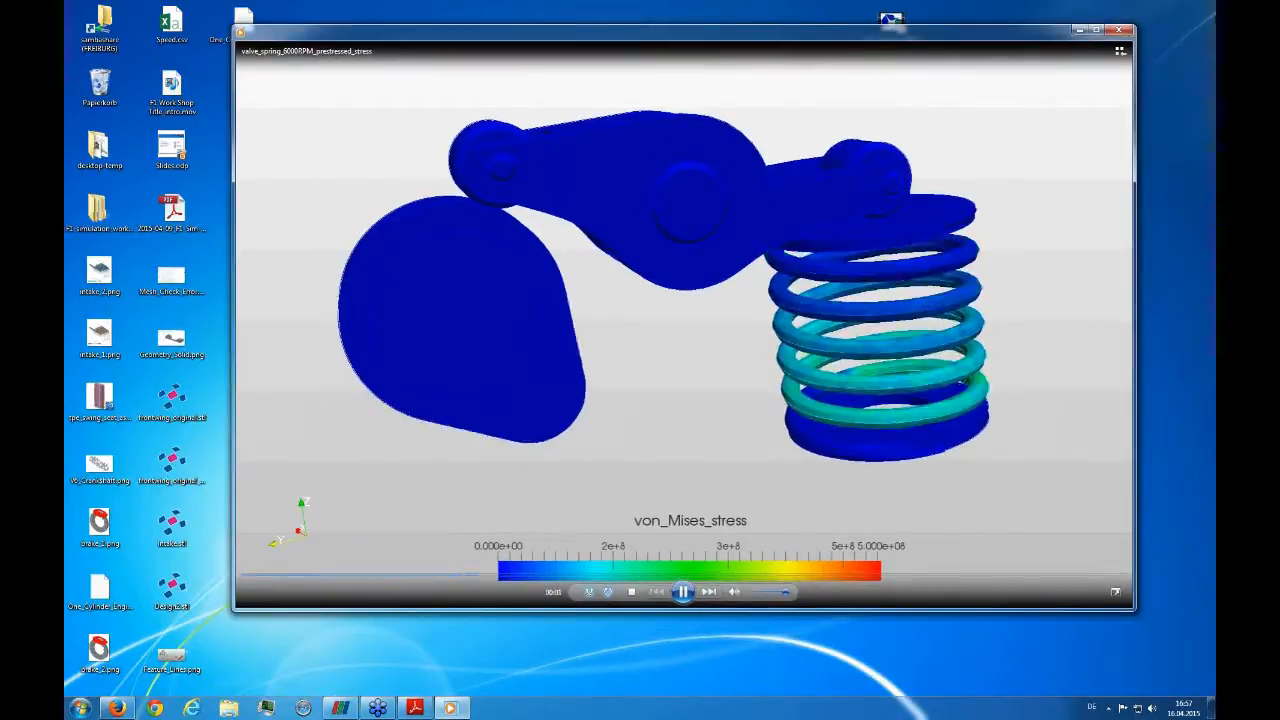
double_click(591, 48)
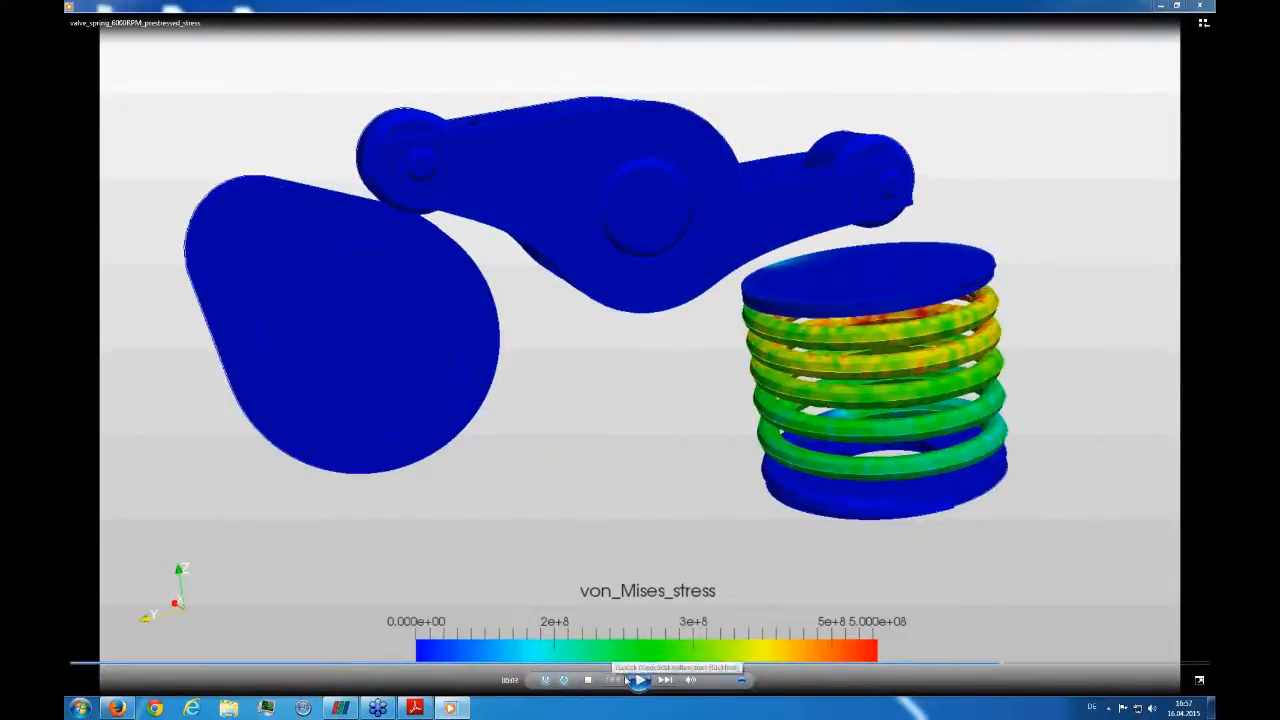
left_click(640, 680)
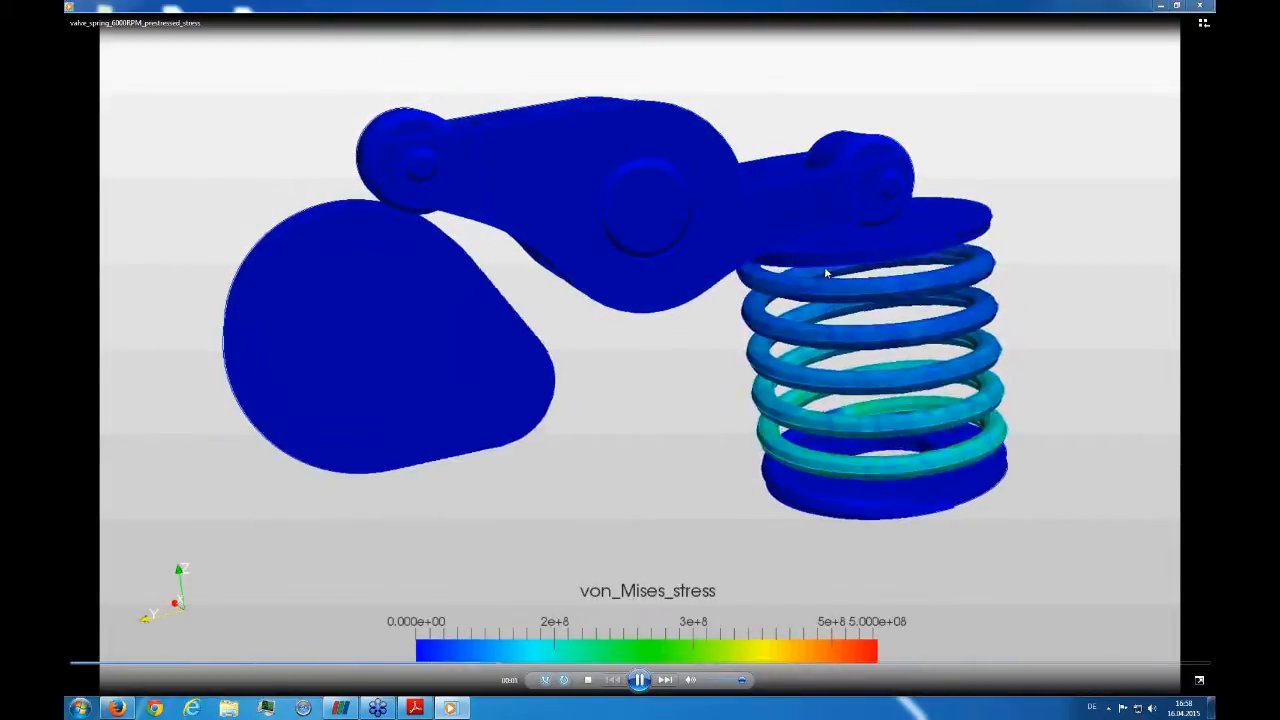
left_click(1208, 5)
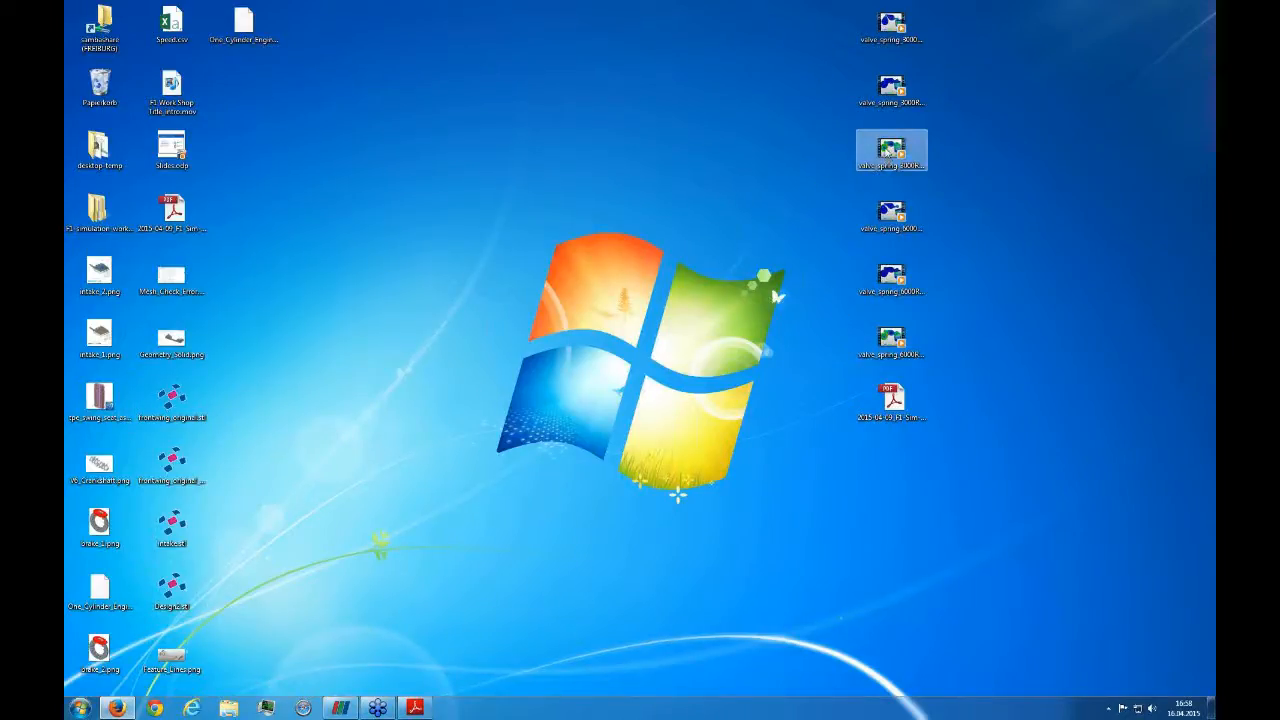
Watch the 3000 RPM valve spring von Mises stress video from the desktop in a maximized player and close it
double_click(890, 92)
left_click(1097, 38)
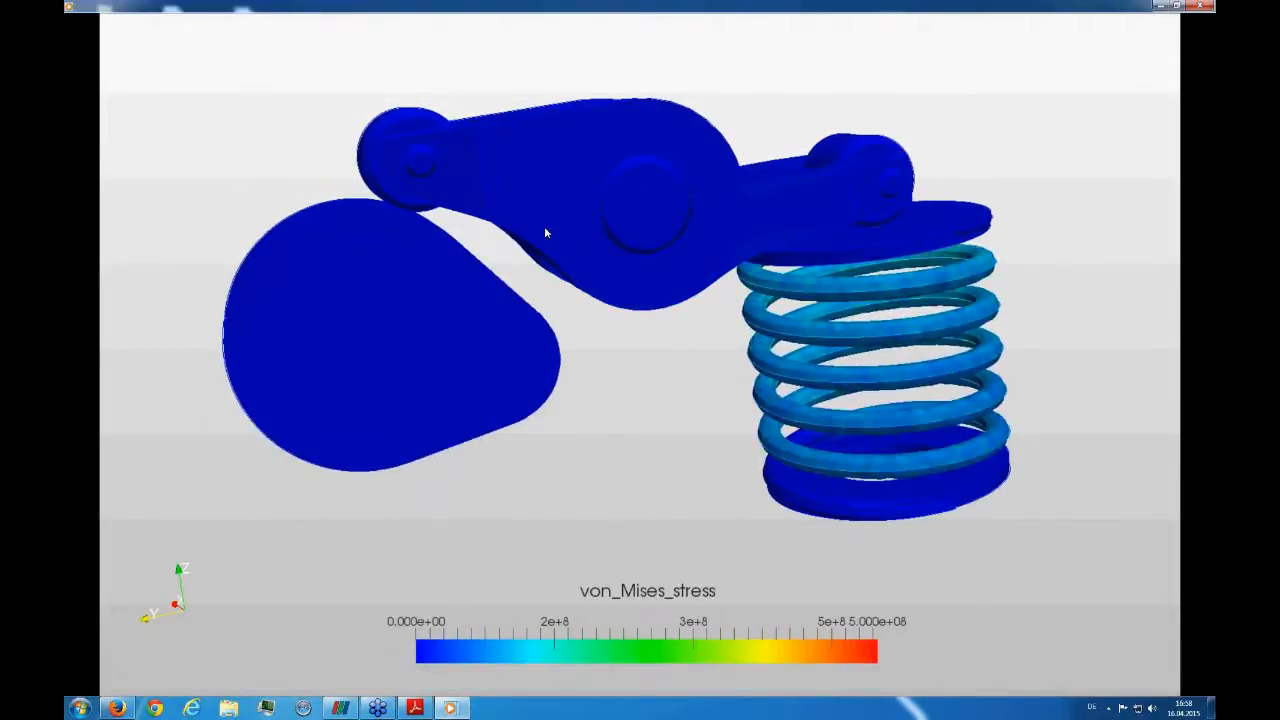
left_click(1203, 6)
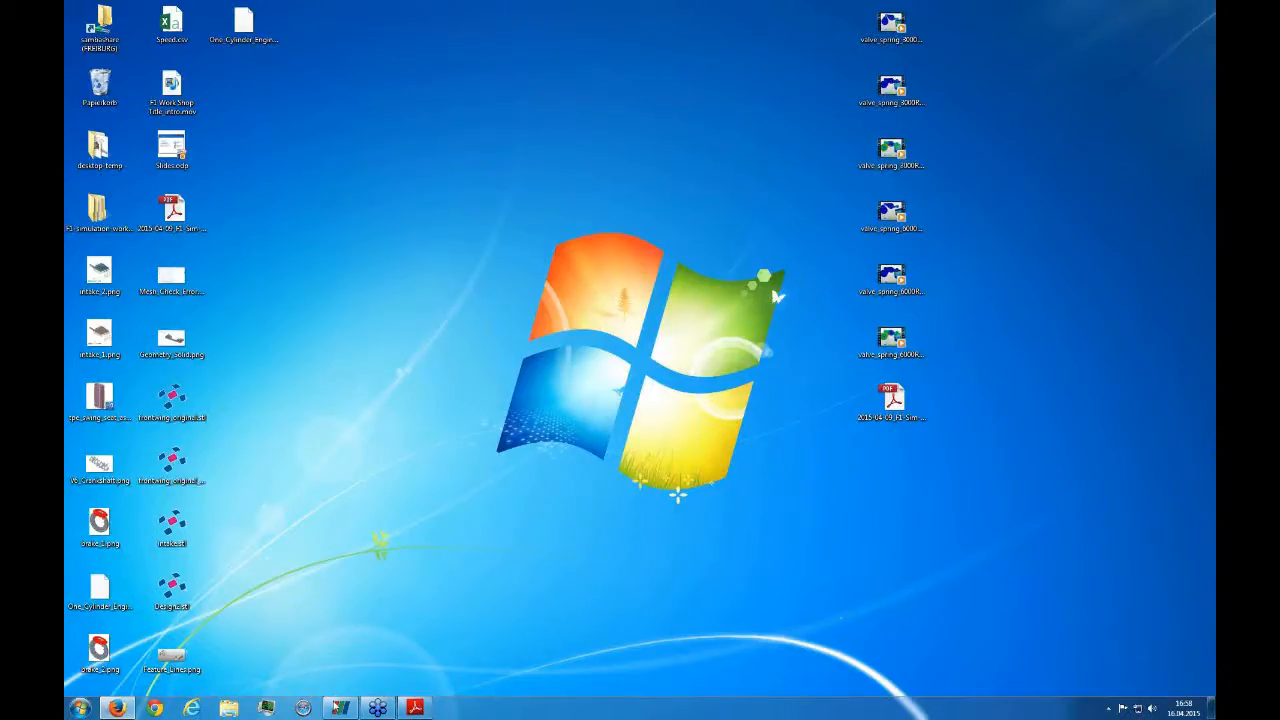
Switch to the workshop PDF in Adobe Reader and show the CAD Upload and Mesh generation wrap-up slide in full screen
left_click(415, 707)
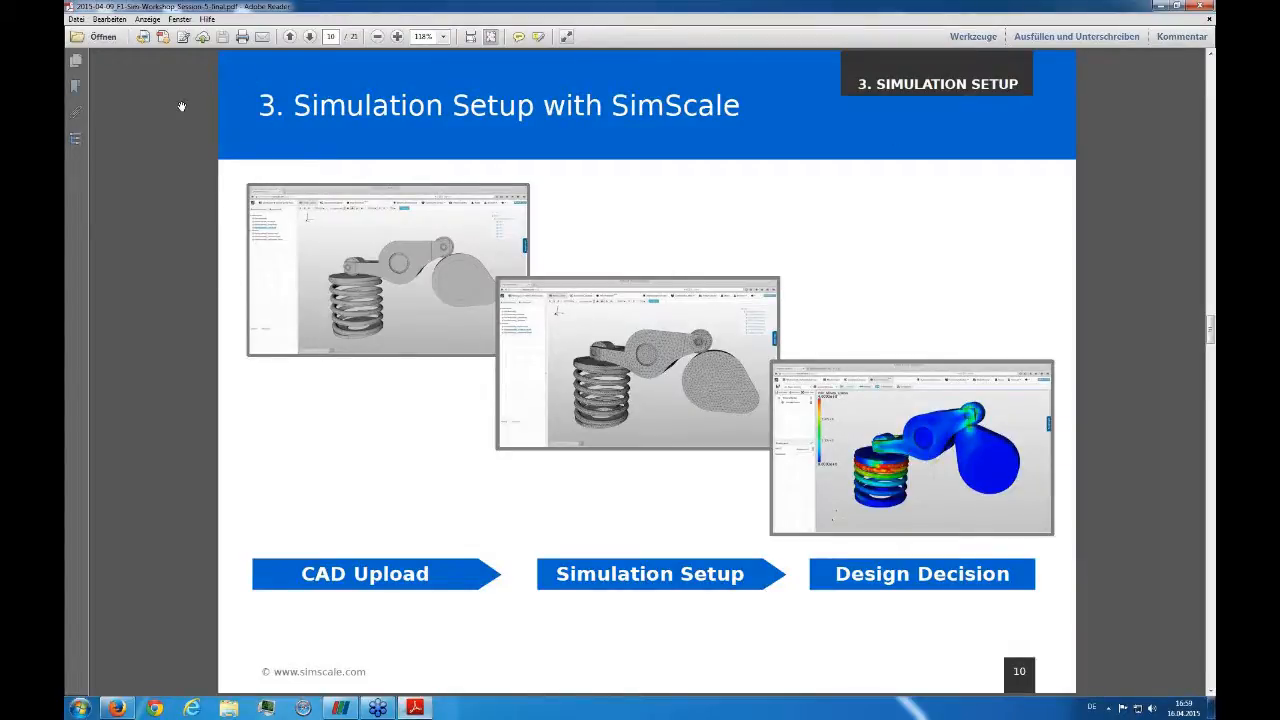
key("ctrl+l")
key("Right")
key("Right")
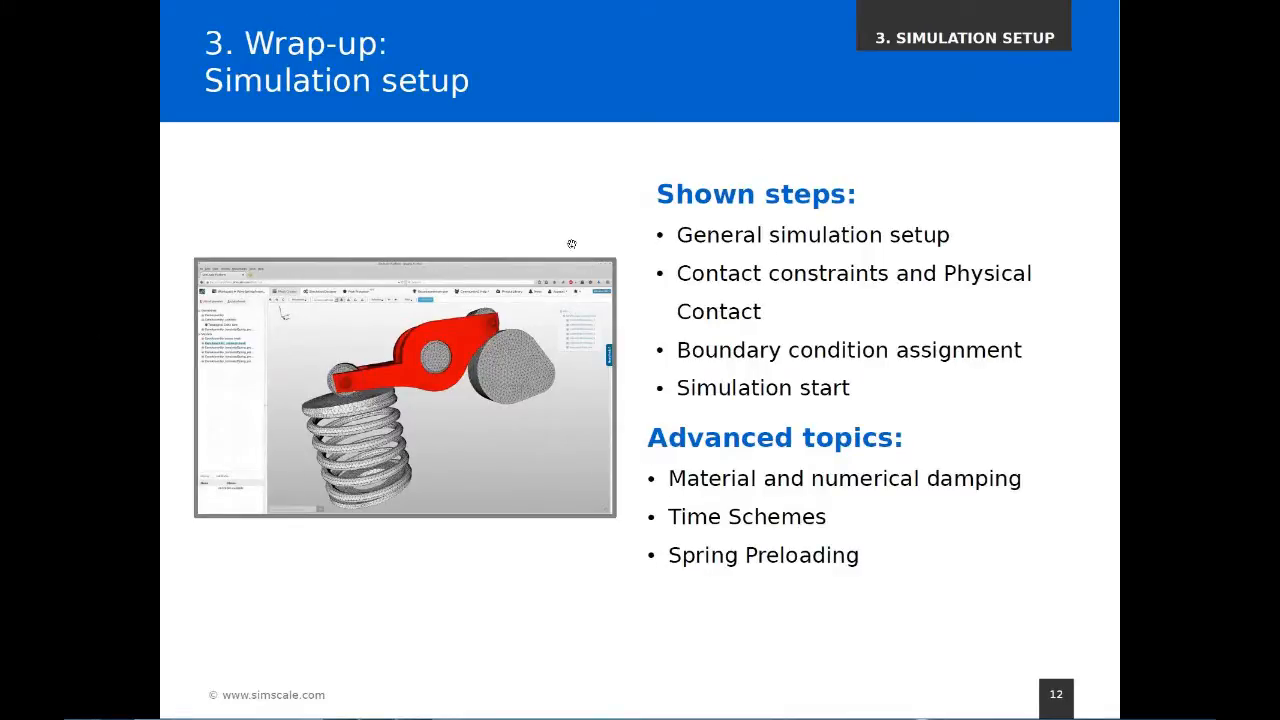
key("Left")
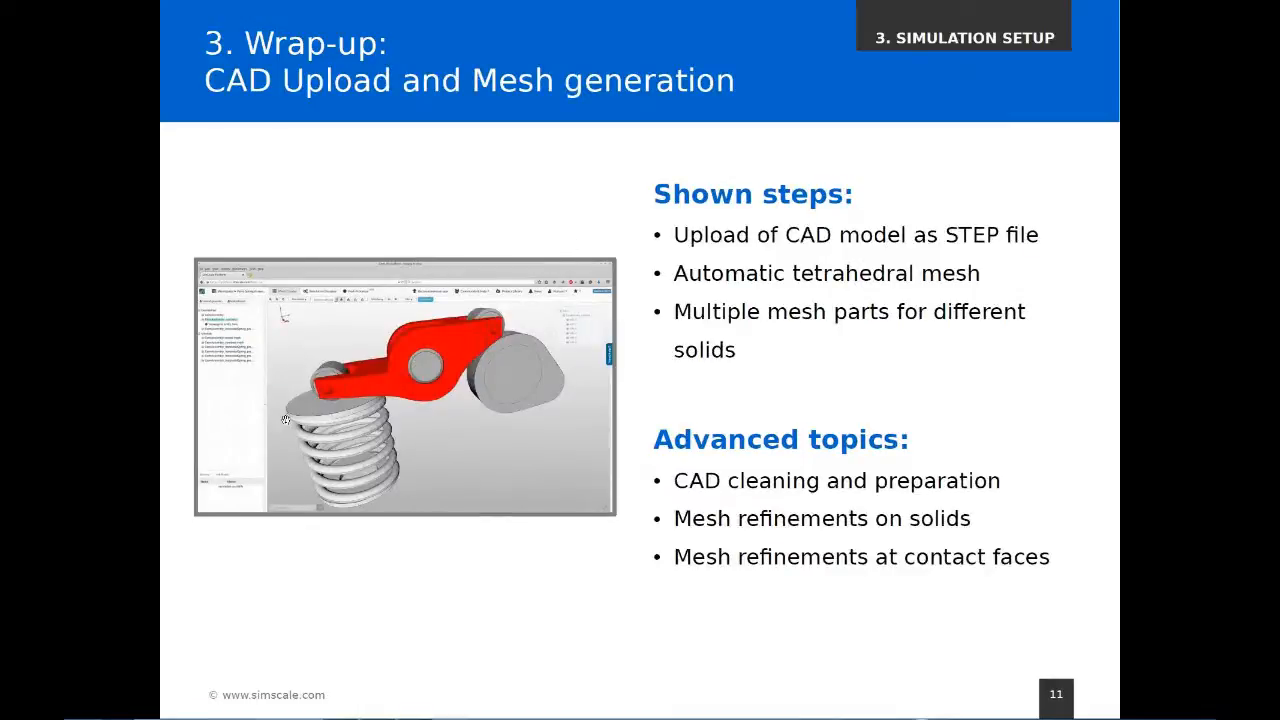